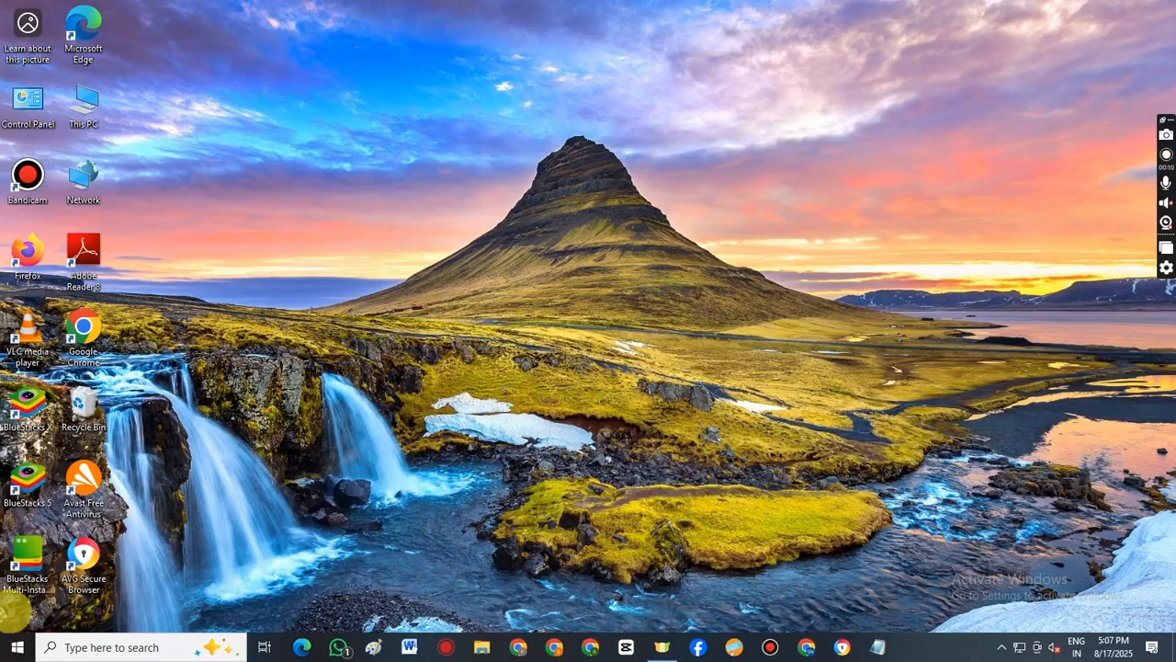
- Search Windows for notepad, open the Notepad app and reposition its window on the desktop
left_click(19, 652)
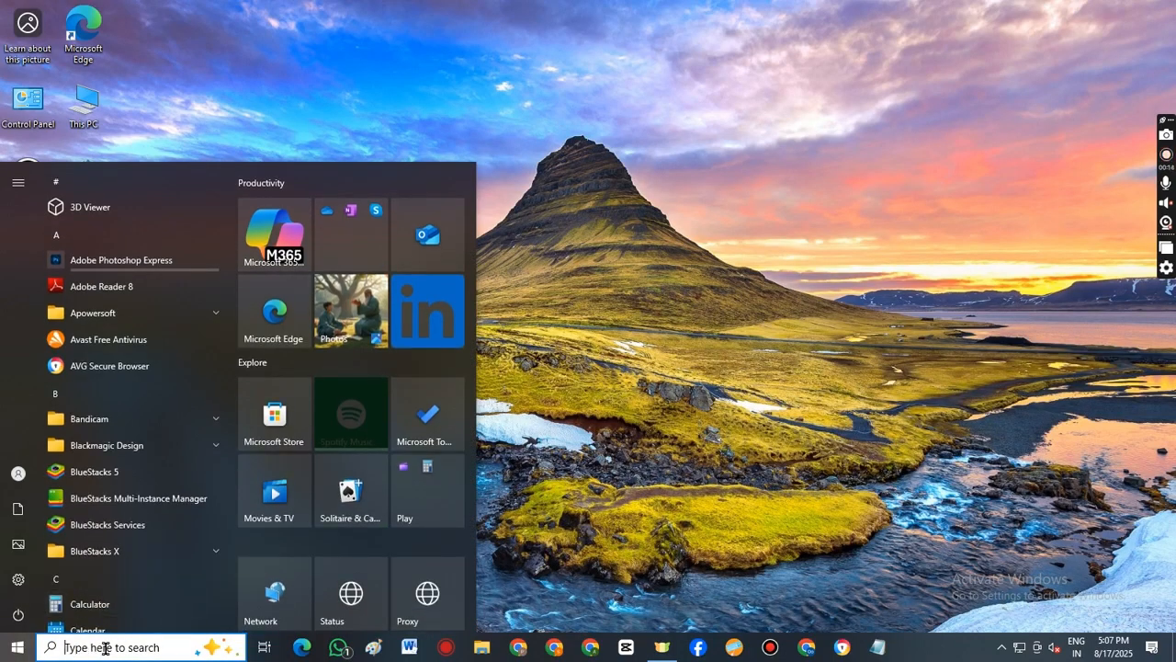
type("n")
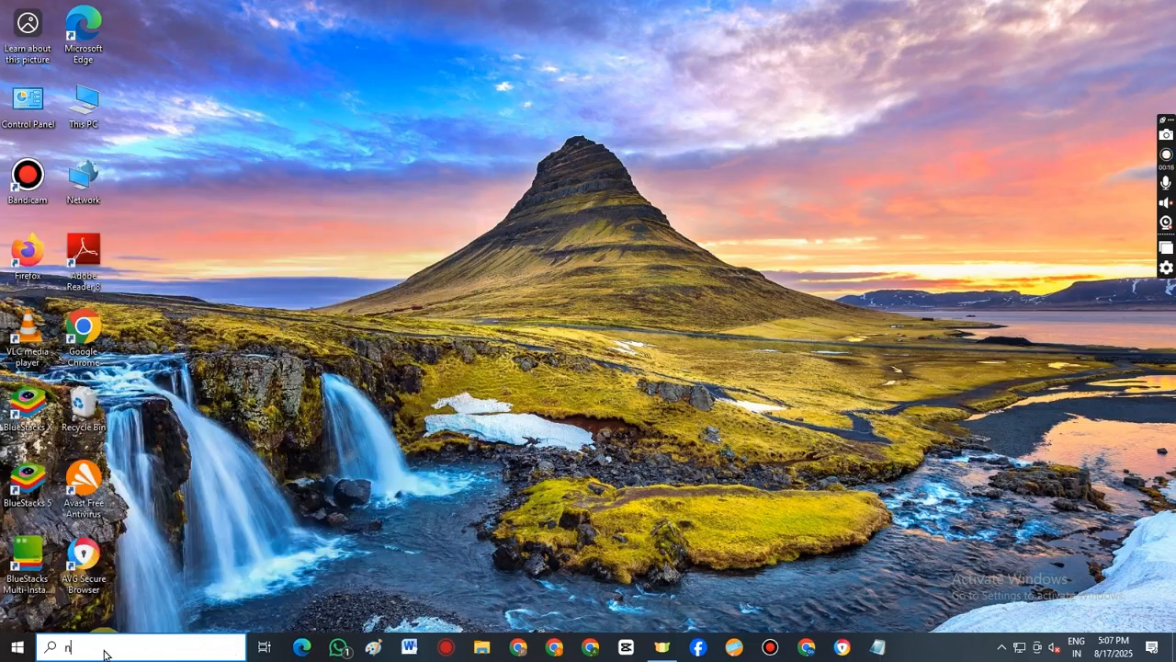
type("otep")
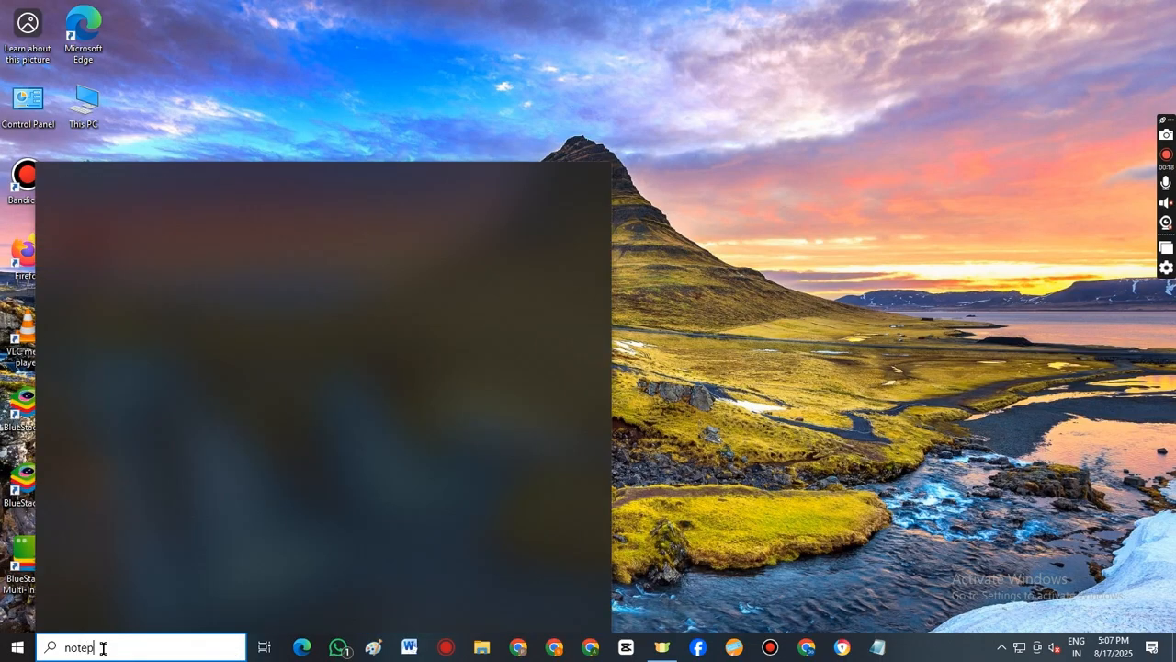
type("ad")
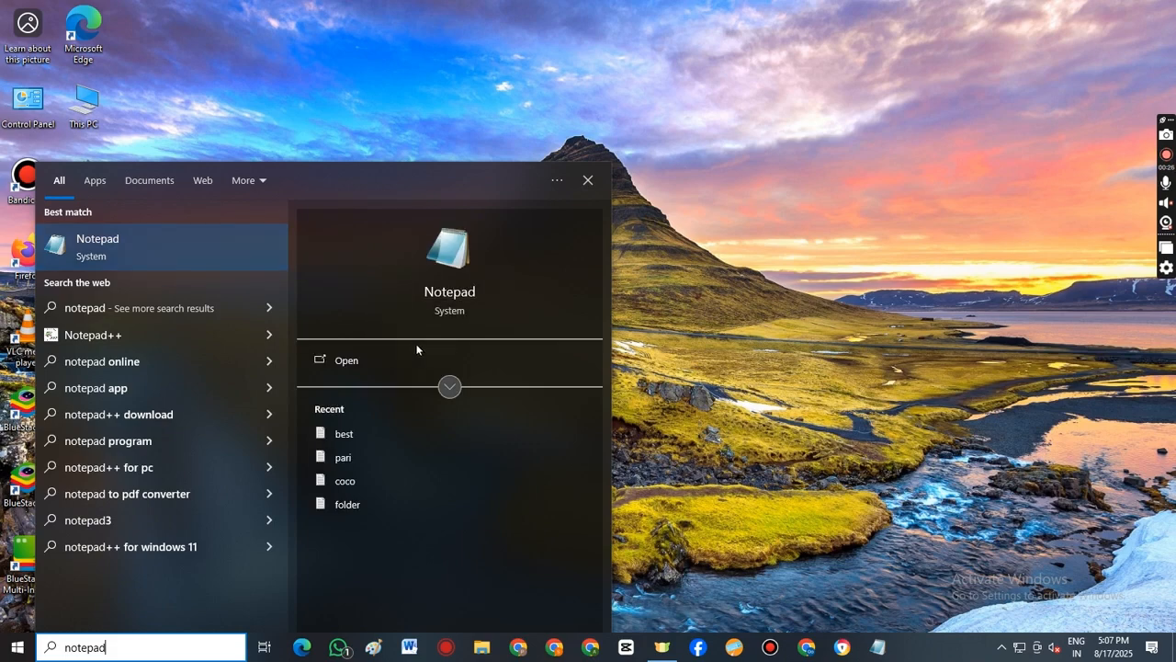
left_click(349, 362)
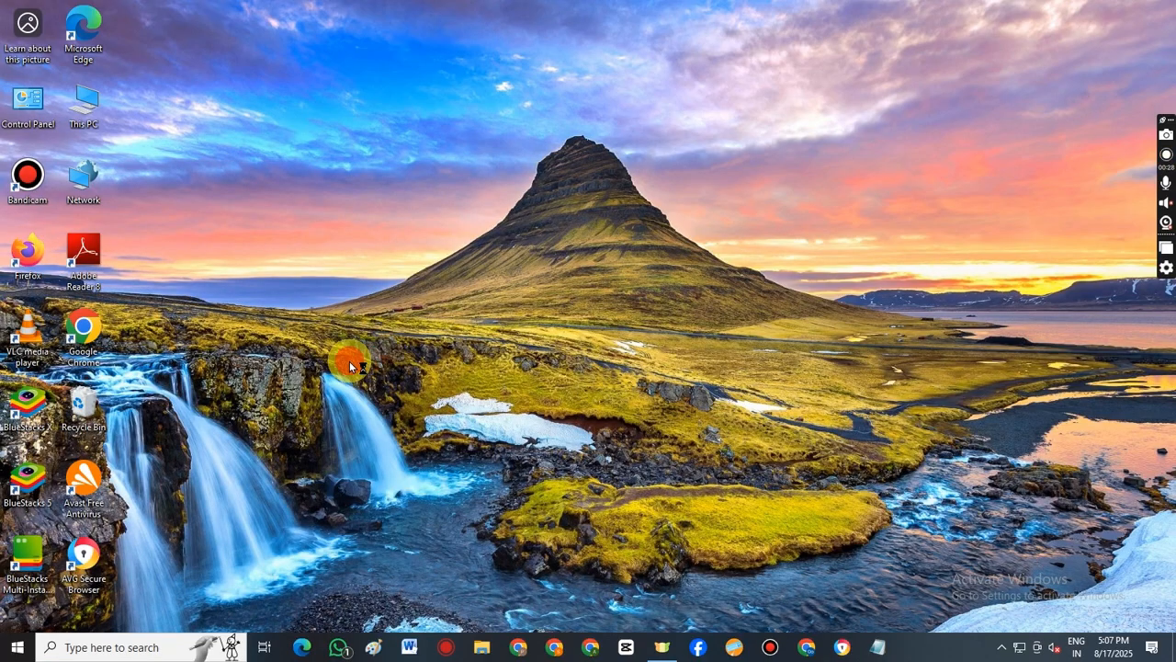
left_click_drag(643, 163, 598, 139)
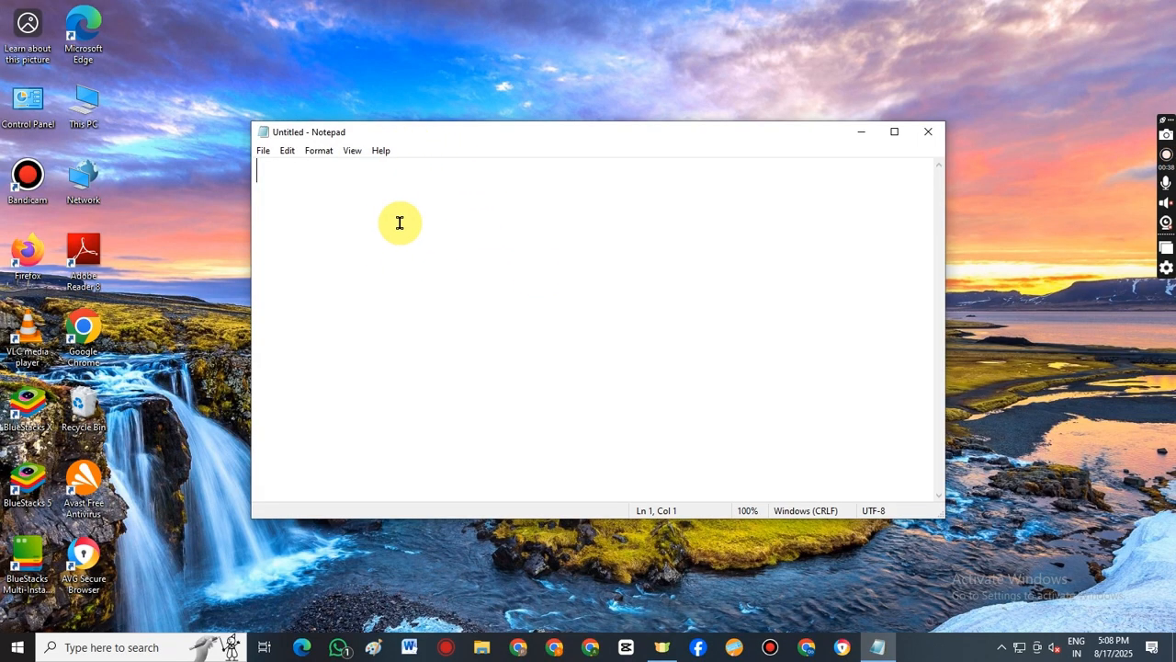
- Close the Notepad window and launch Notepad again through the Run dialog with the command notepad
left_click(930, 133)
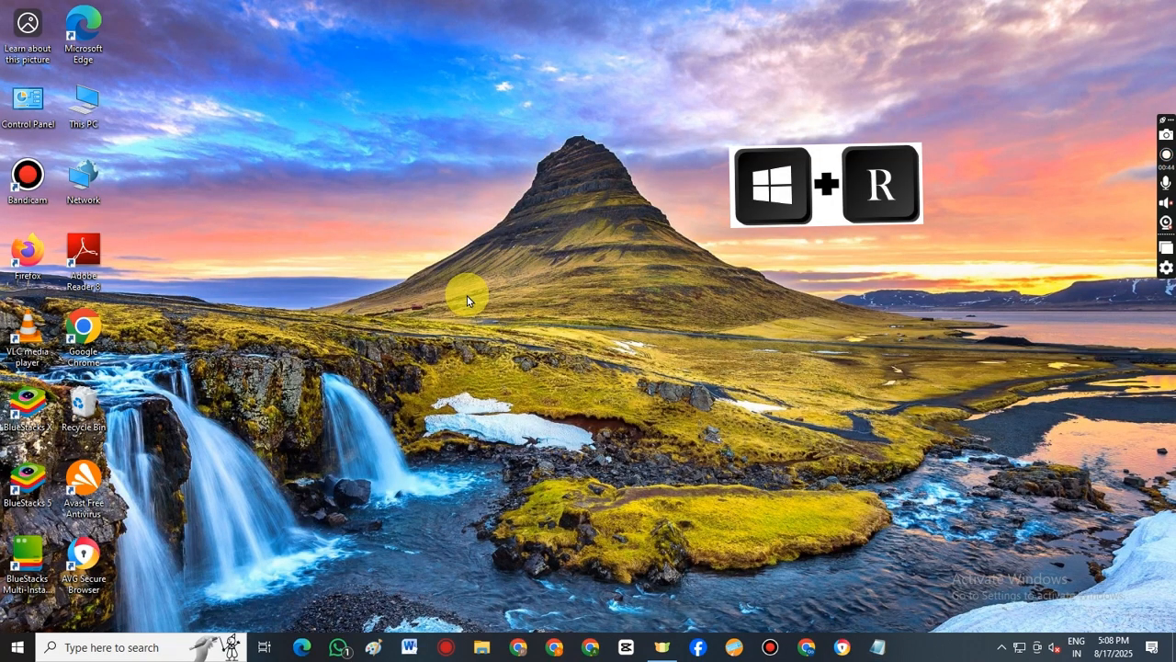
key("super+r")
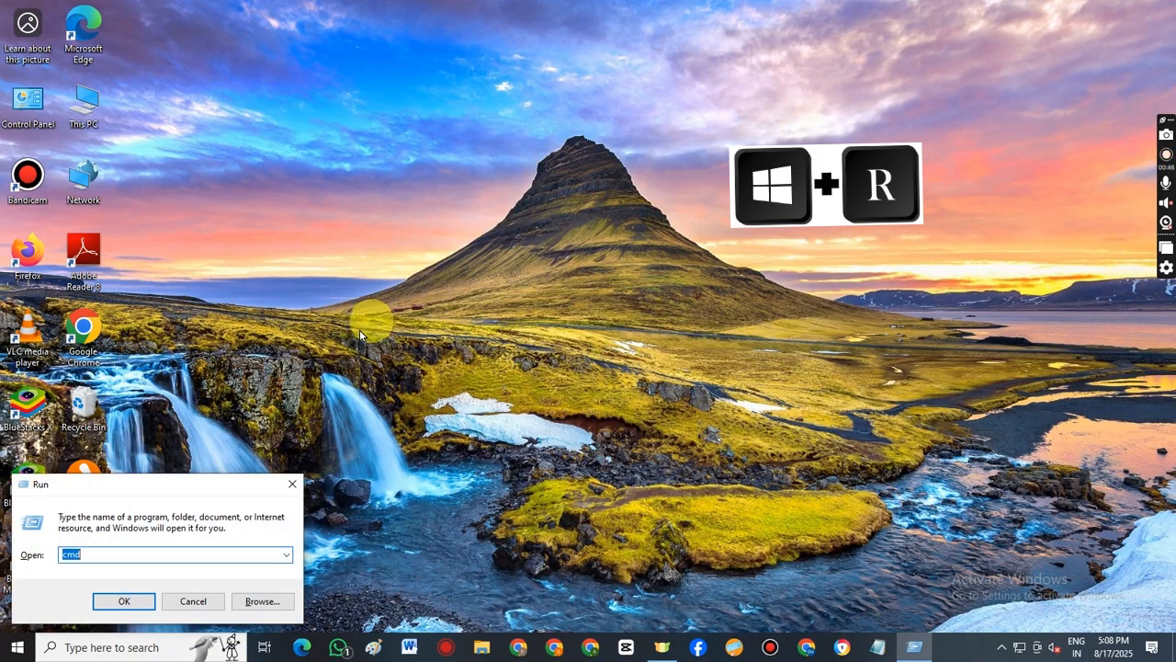
left_click_drag(220, 481, 601, 250)
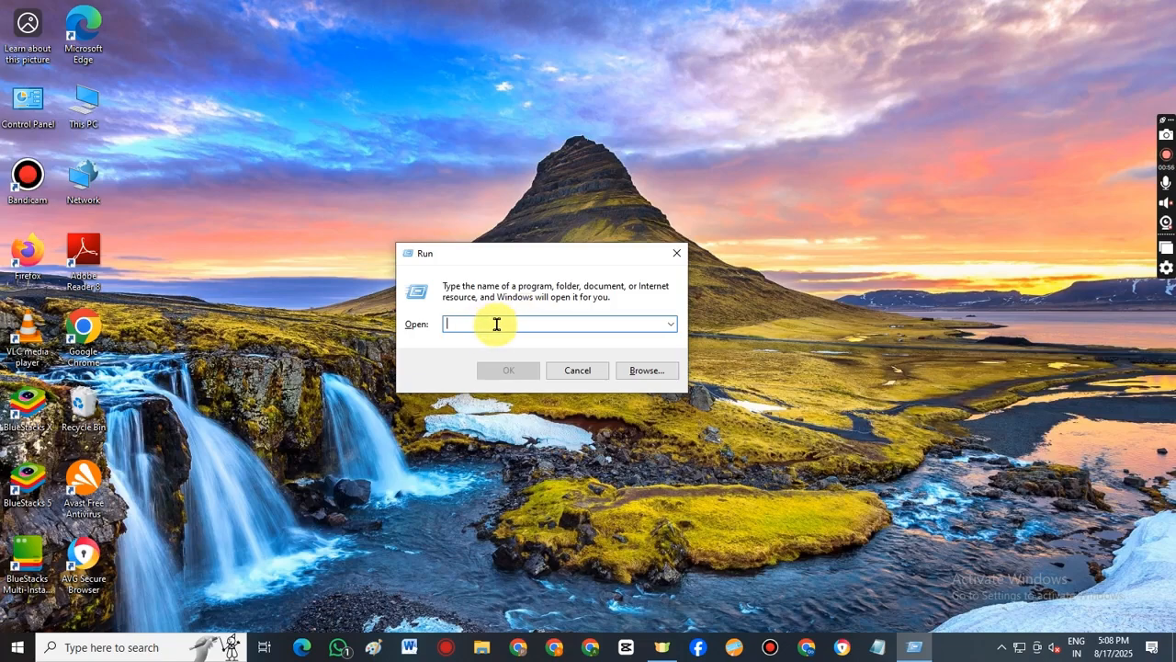
type("notepad")
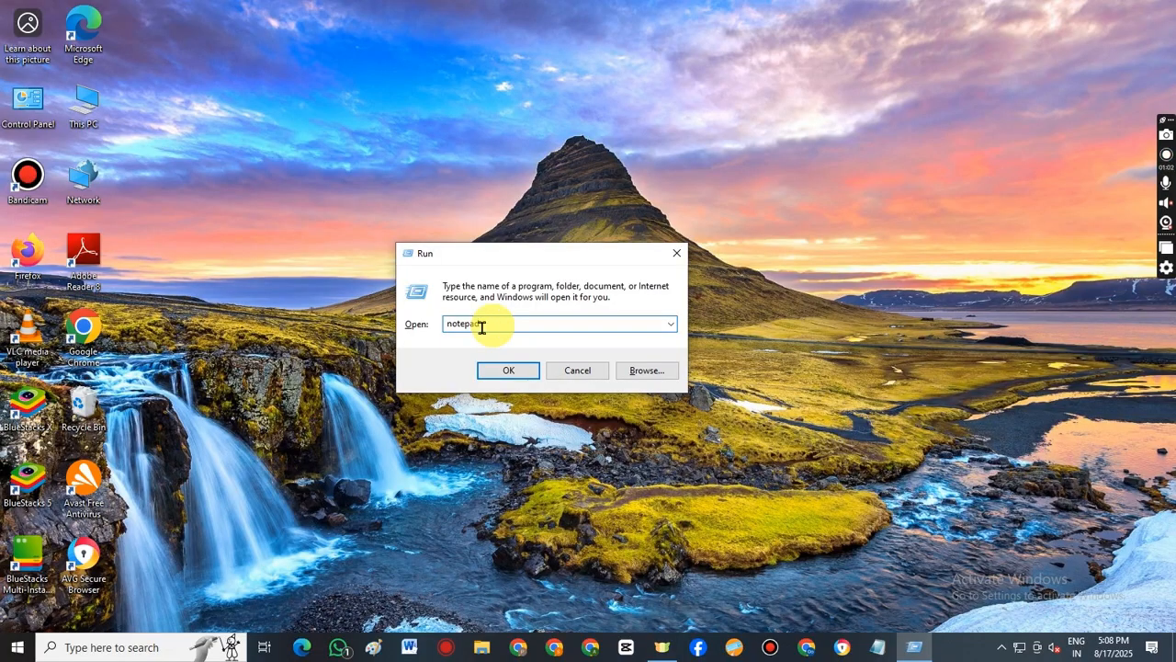
left_click(502, 372)
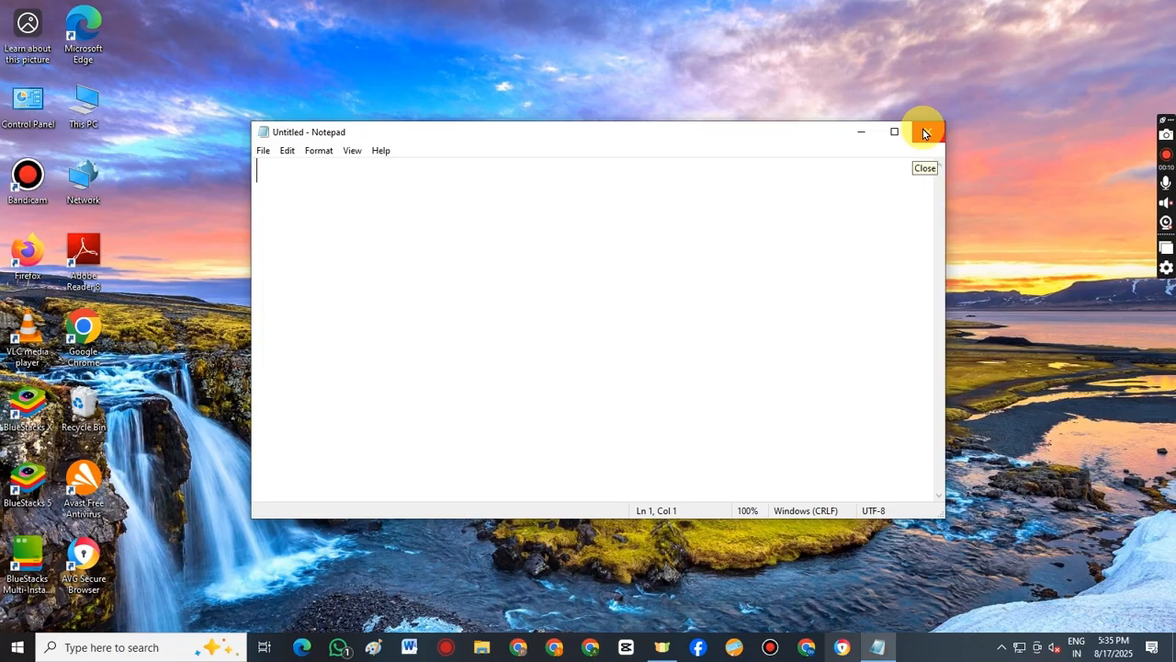
- Minimise the Notepad window and bring it back, and maximise it and restore its previous size
left_click(861, 136)
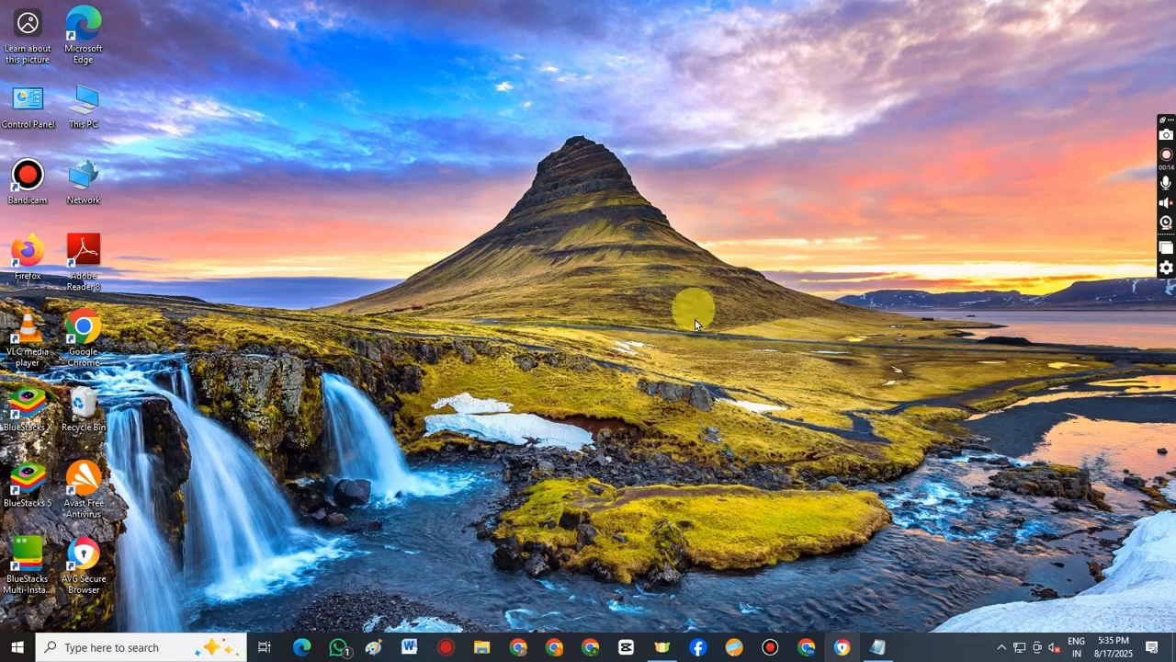
left_click(877, 647)
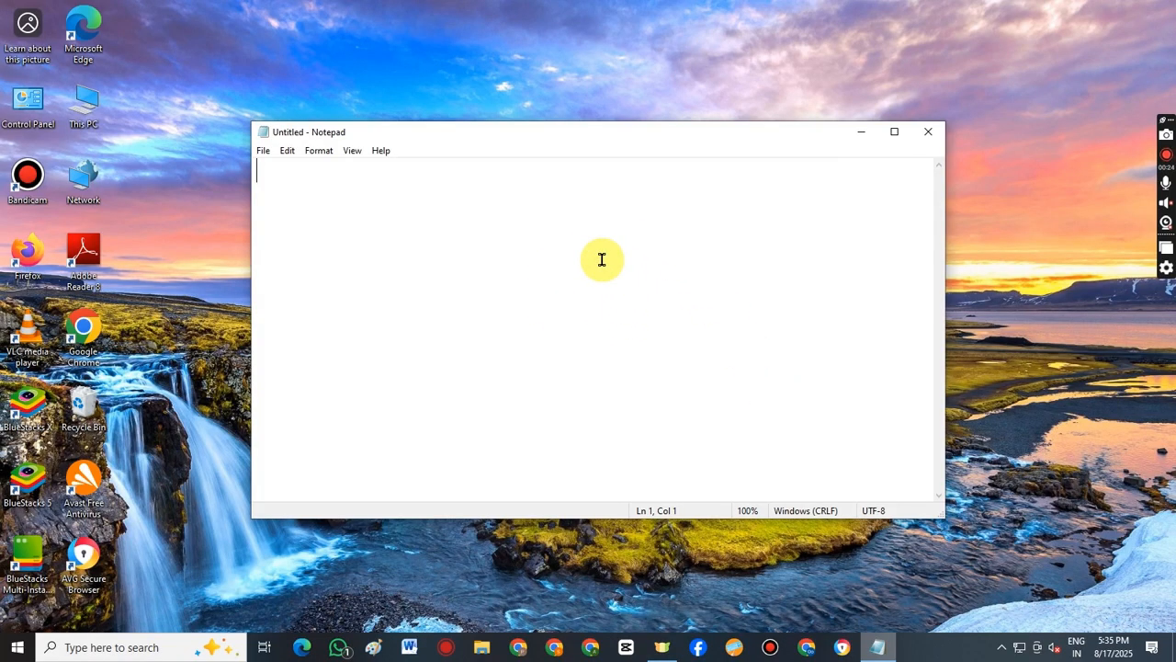
left_click(894, 135)
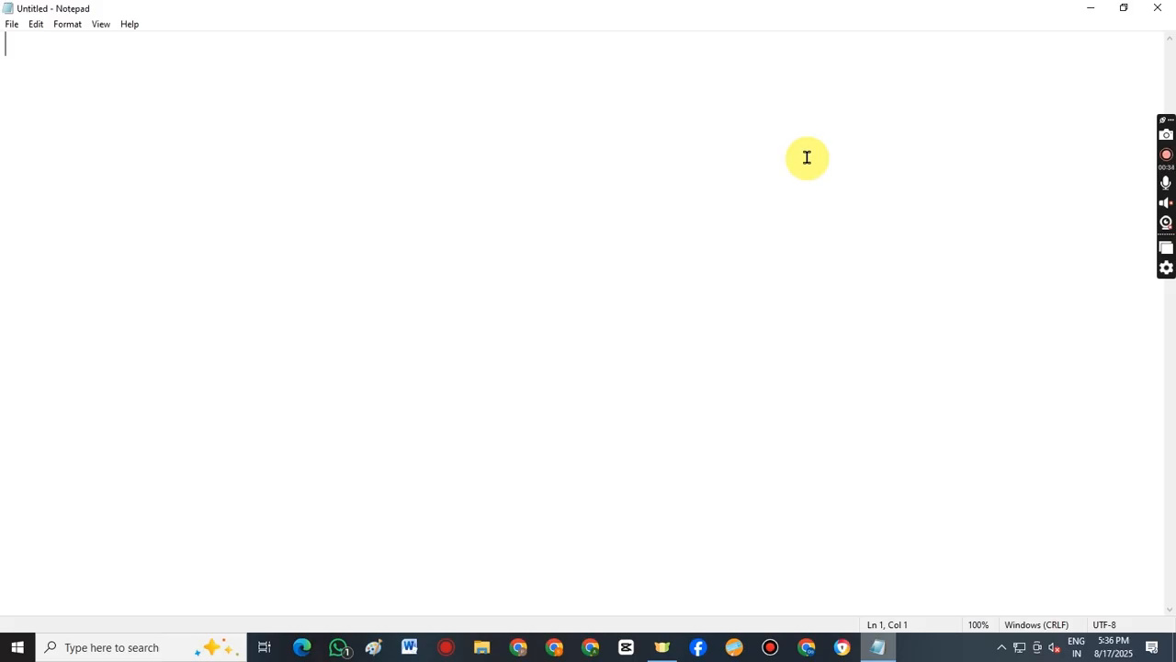
left_click(1122, 10)
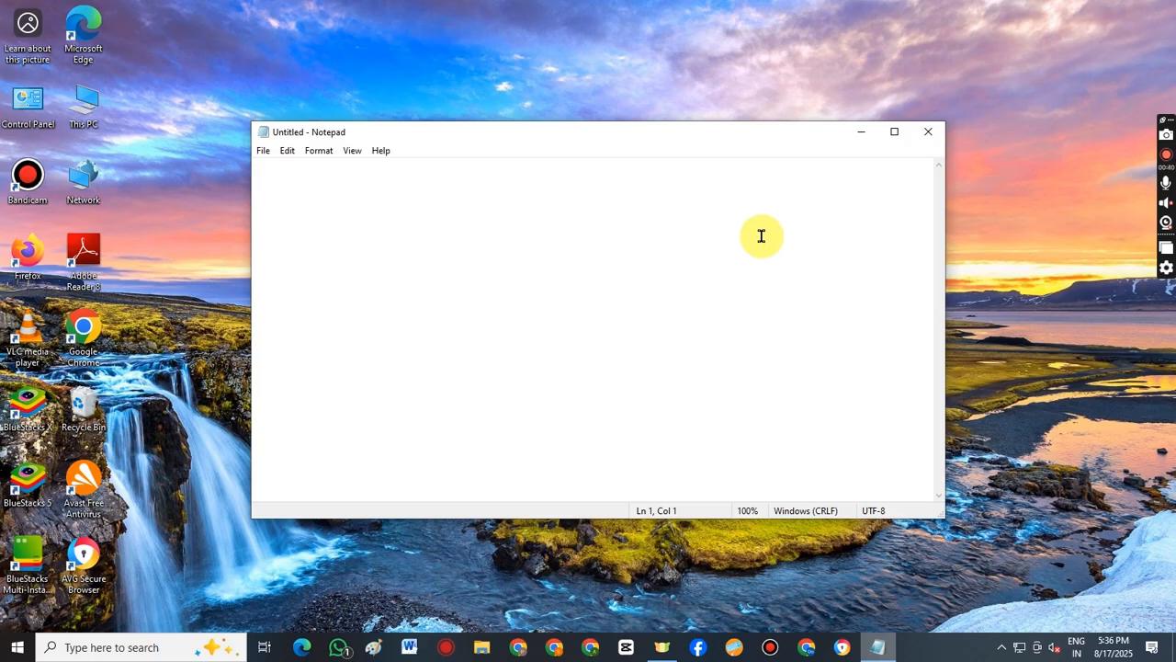
- Close the Notepad window and reopen the app from its pinned shortcut
left_click(926, 136)
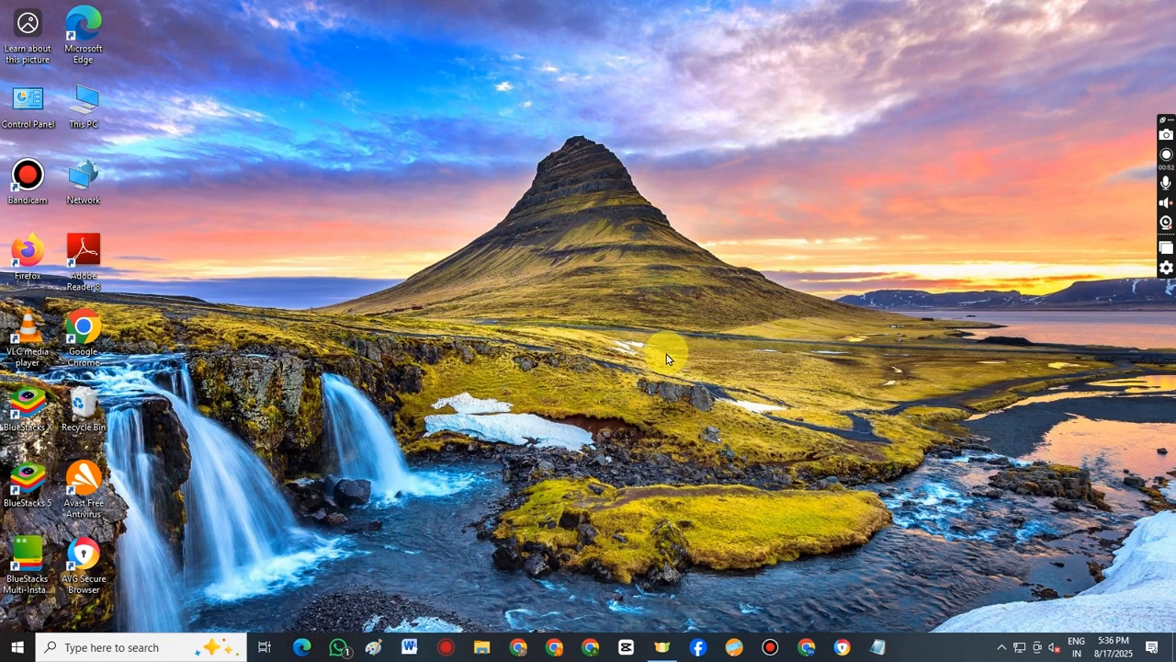
left_click(878, 644)
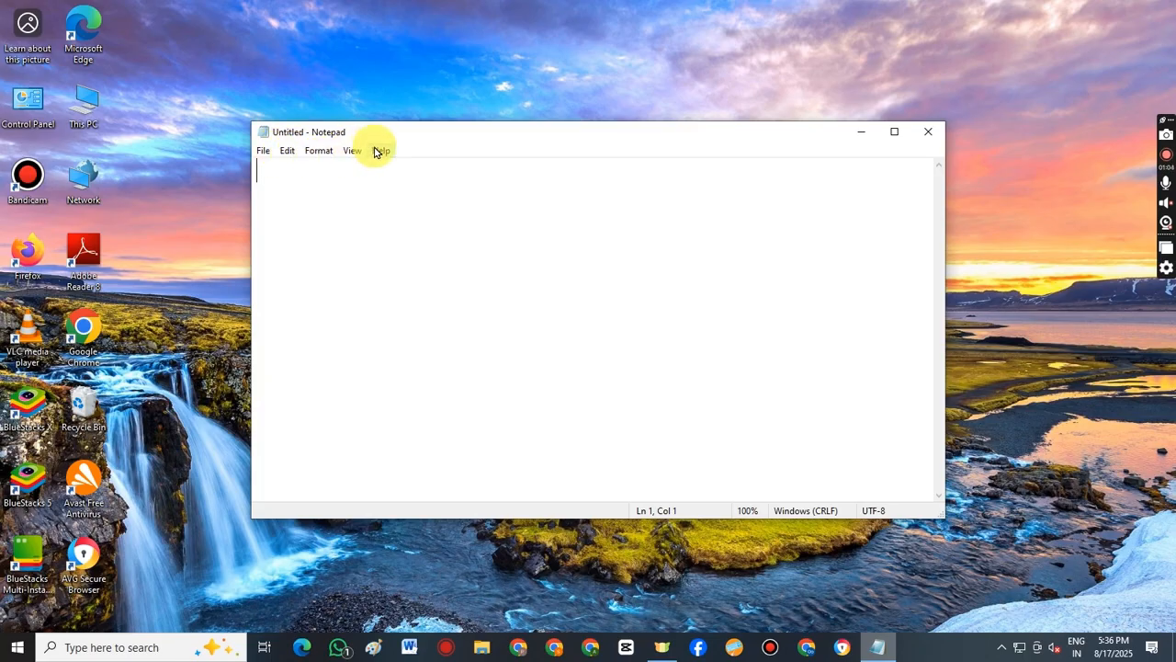
left_click(263, 151)
mouse_move(287, 153)
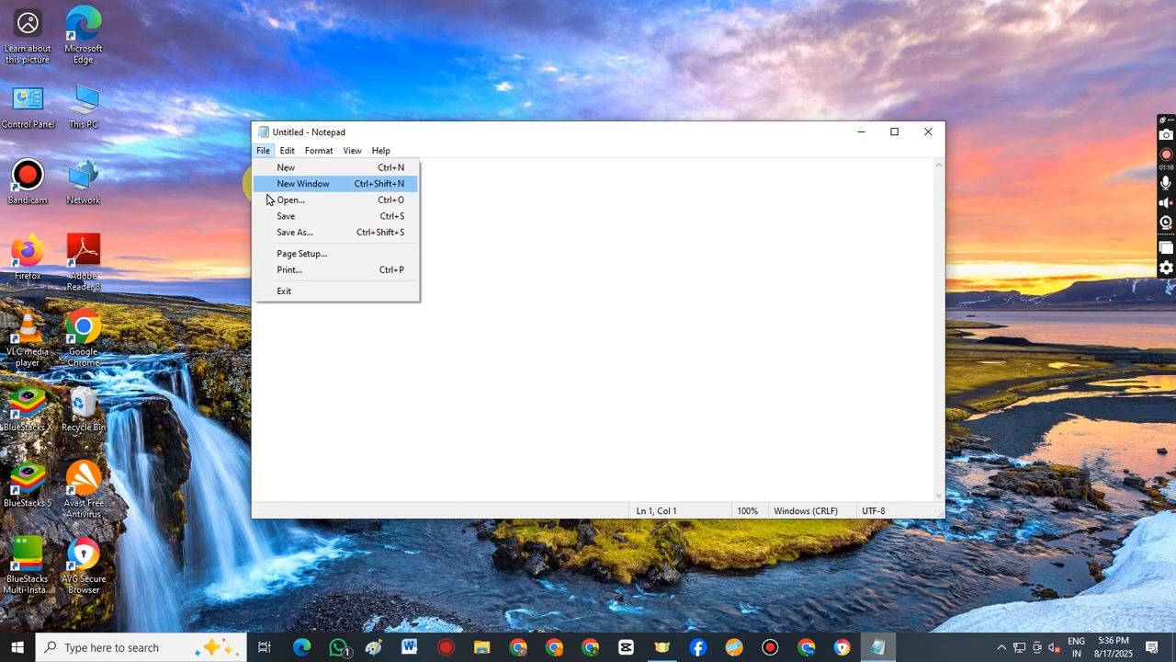
left_click(442, 198)
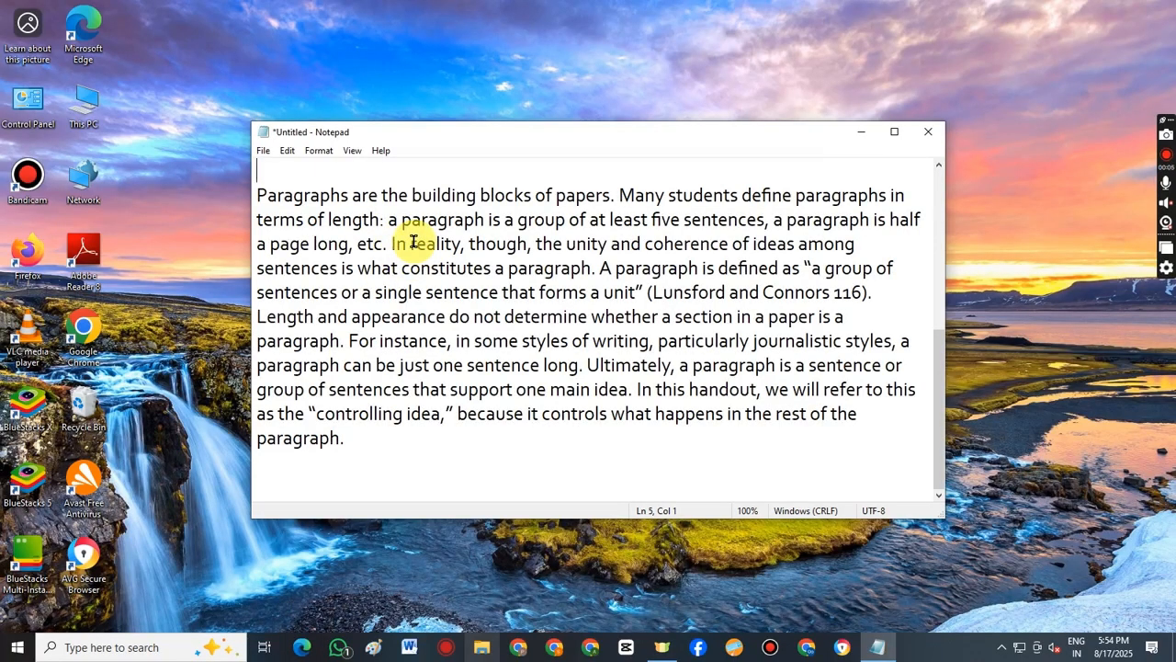
- Start a new blank document, discarding the unsaved paragraph text in the untitled file
left_click(262, 154)
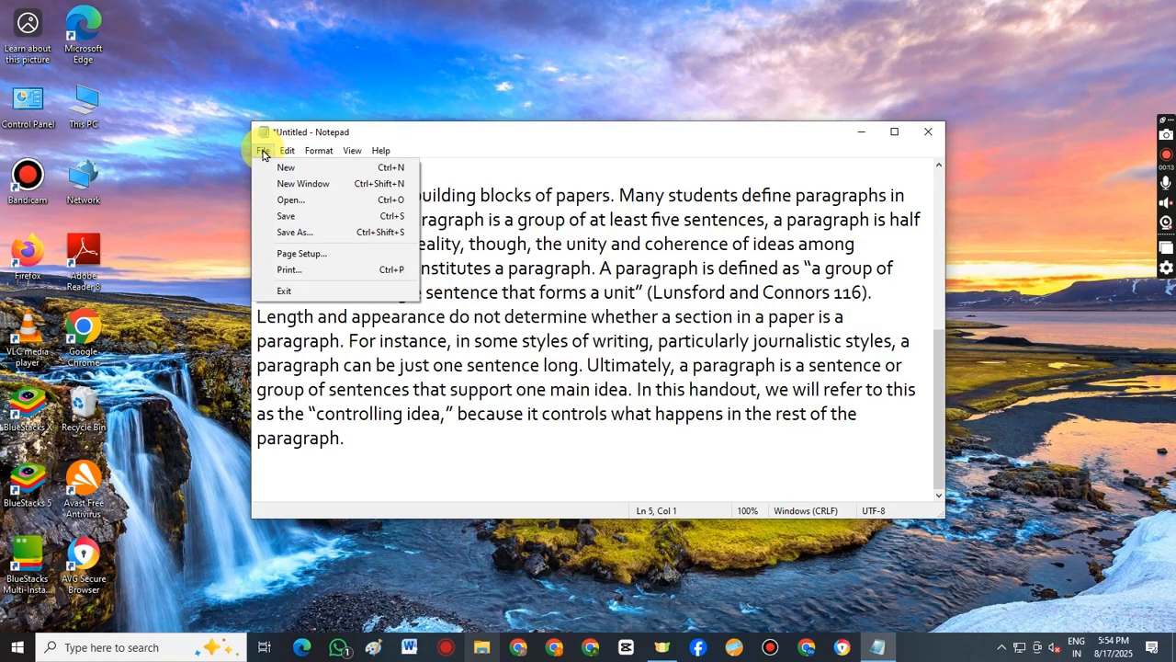
left_click(308, 174)
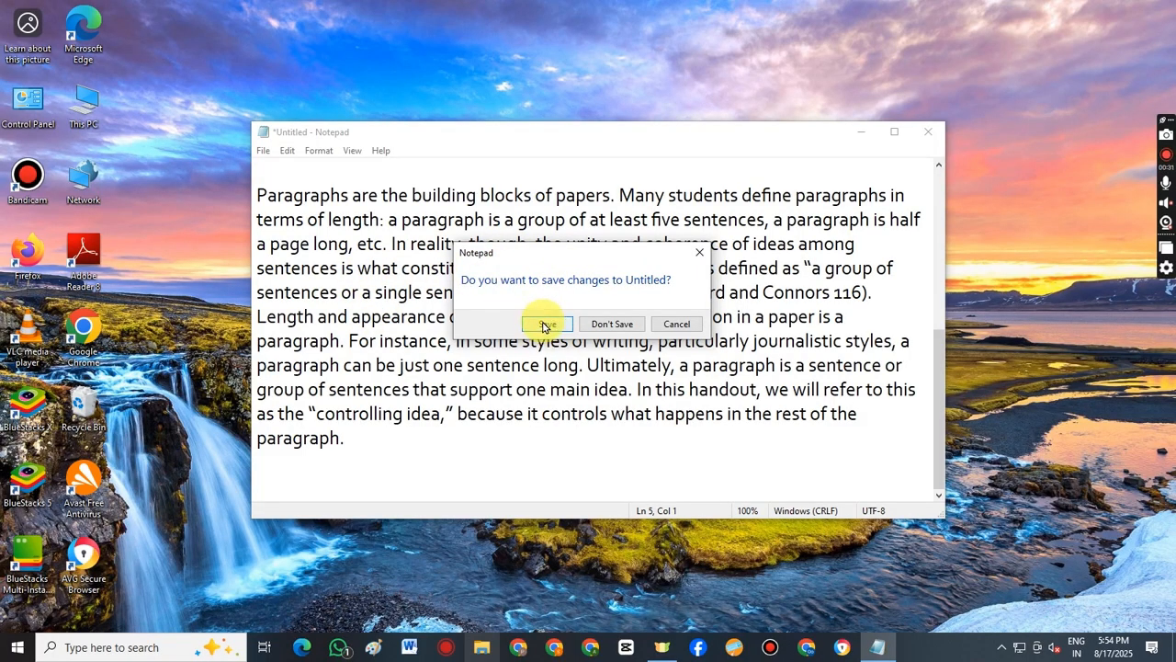
left_click(605, 326)
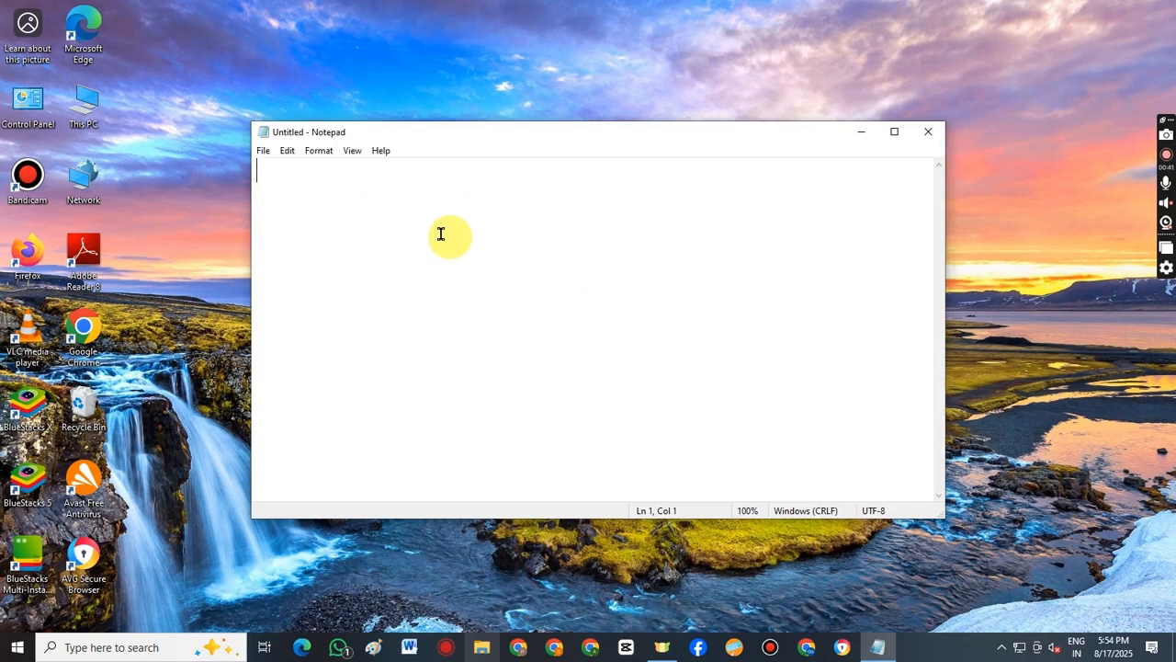
- Open a second, blank Notepad window and close it again
left_click(264, 152)
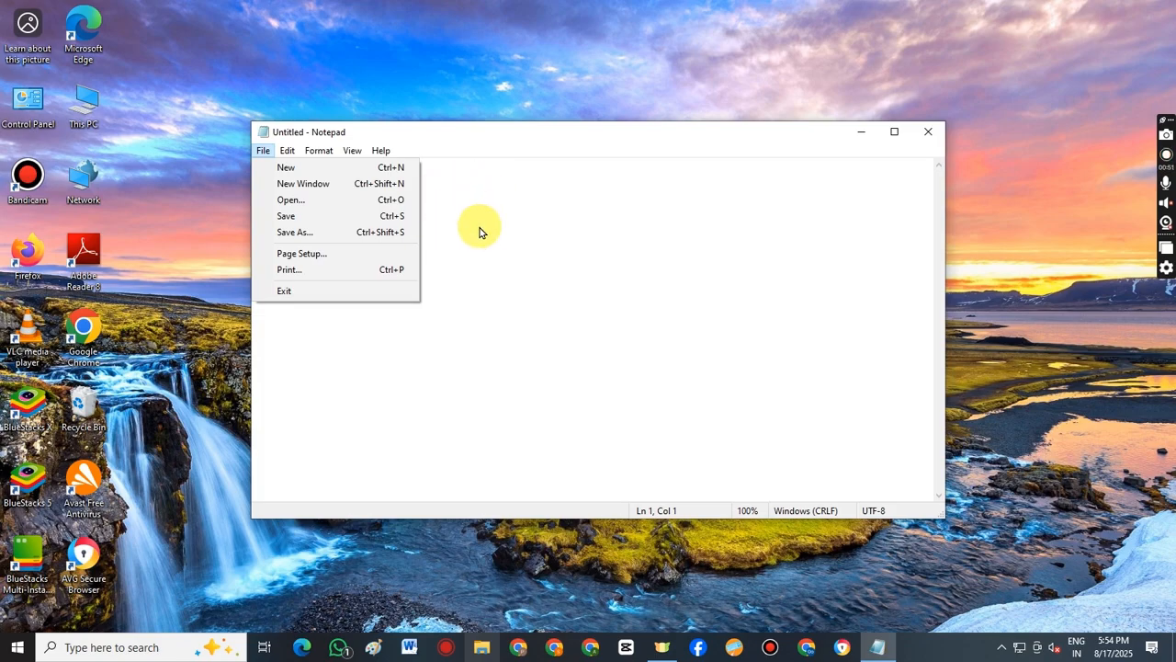
left_click(319, 184)
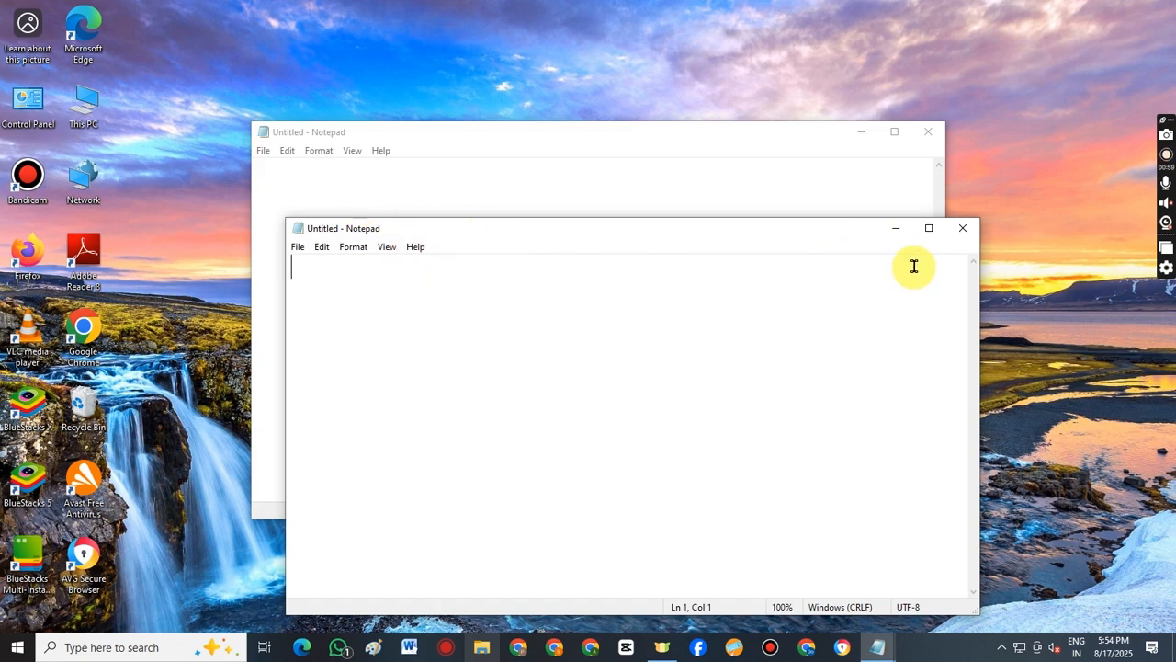
left_click(962, 231)
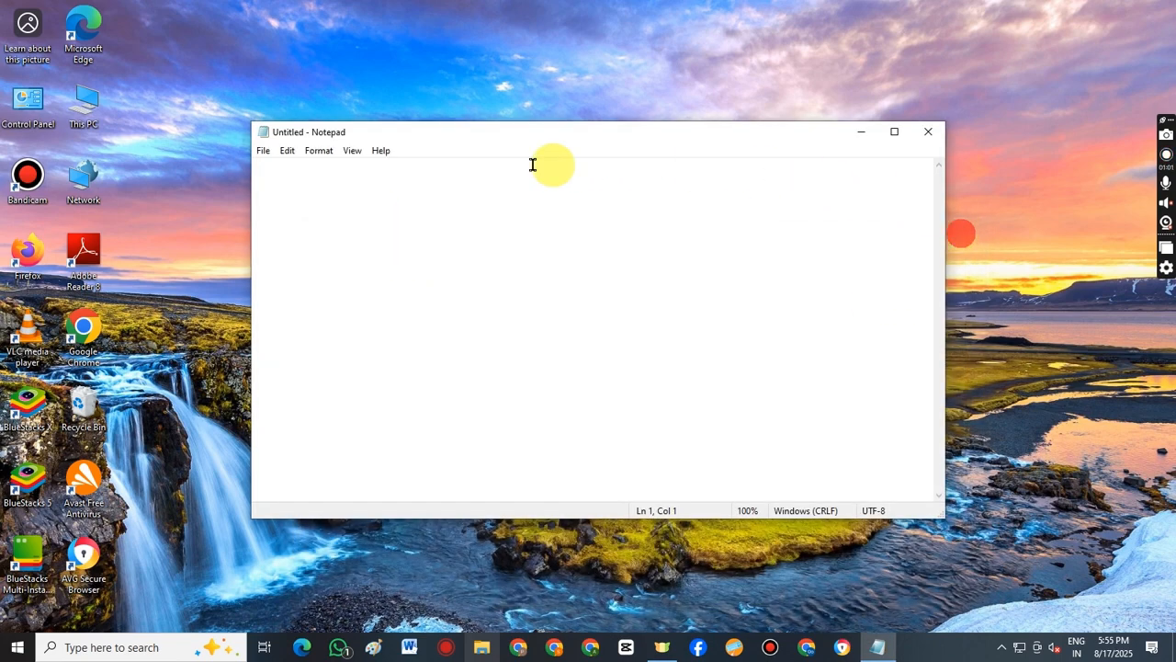
- Open the existing text document "best" from the Documents folder
left_click(262, 152)
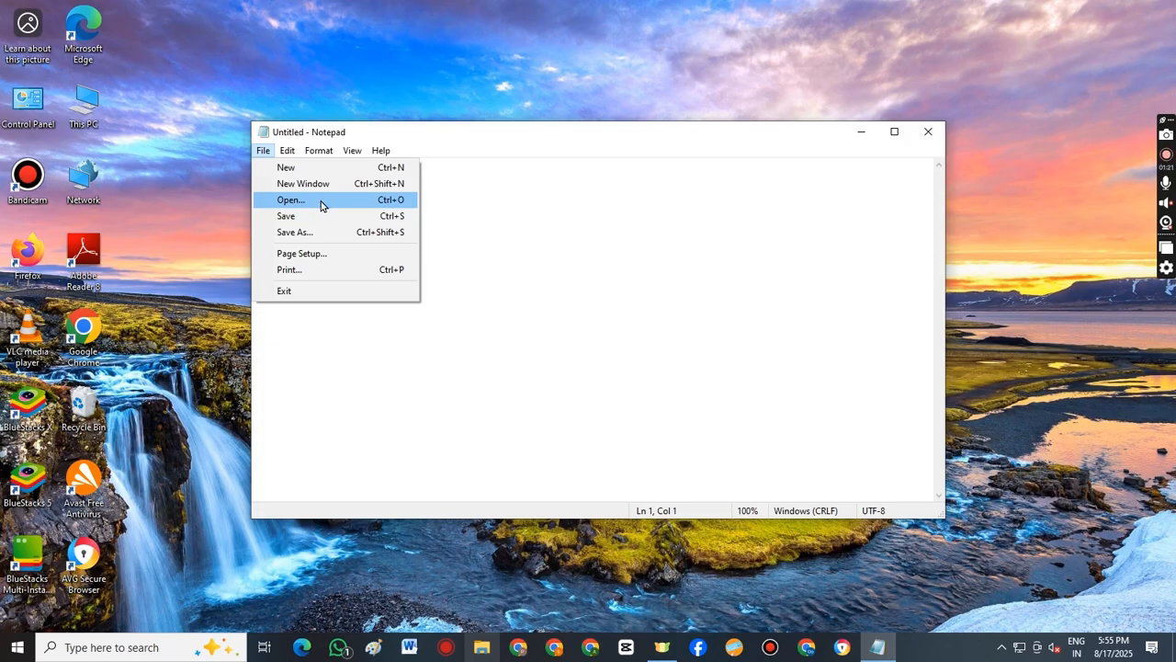
left_click(313, 200)
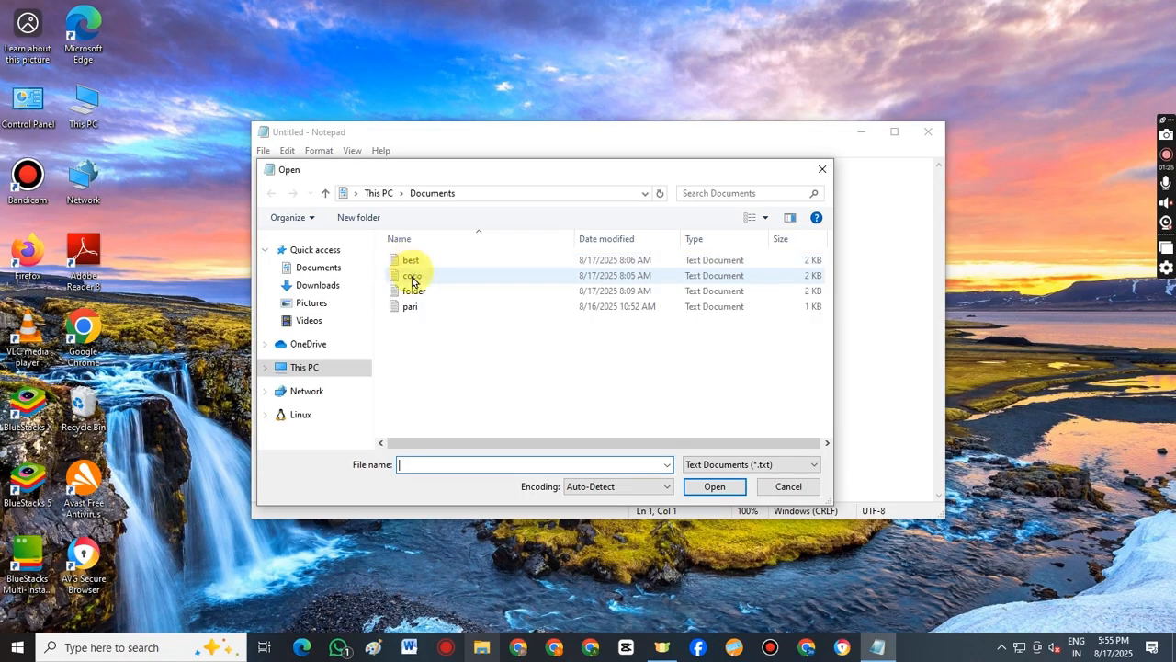
left_click(412, 261)
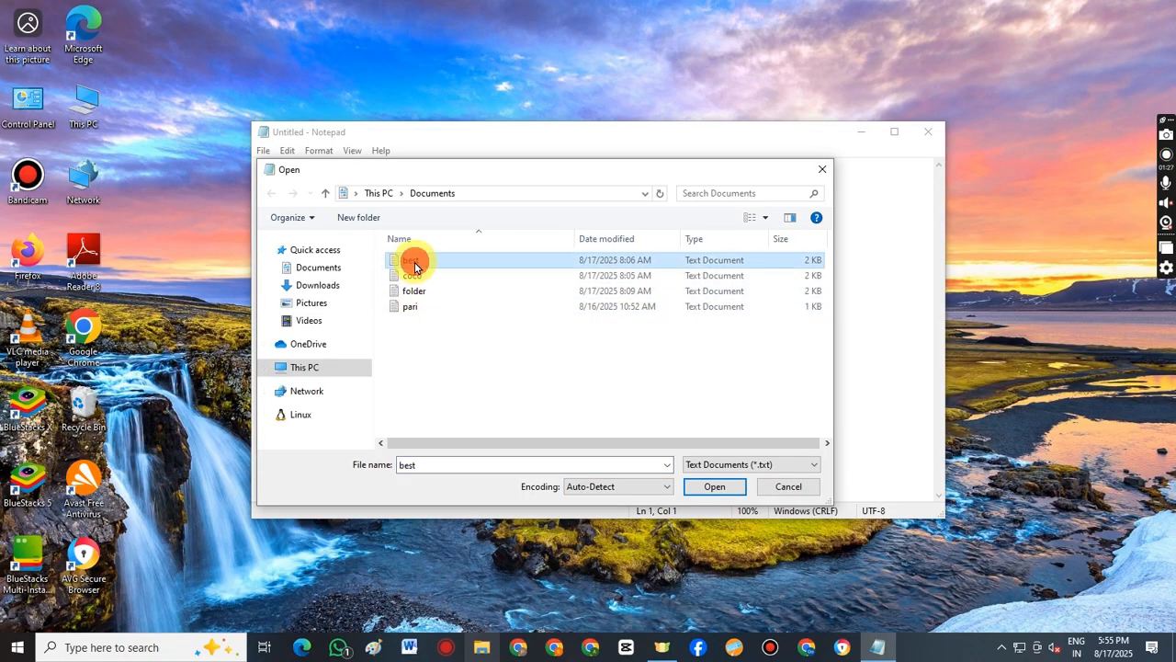
left_click(716, 489)
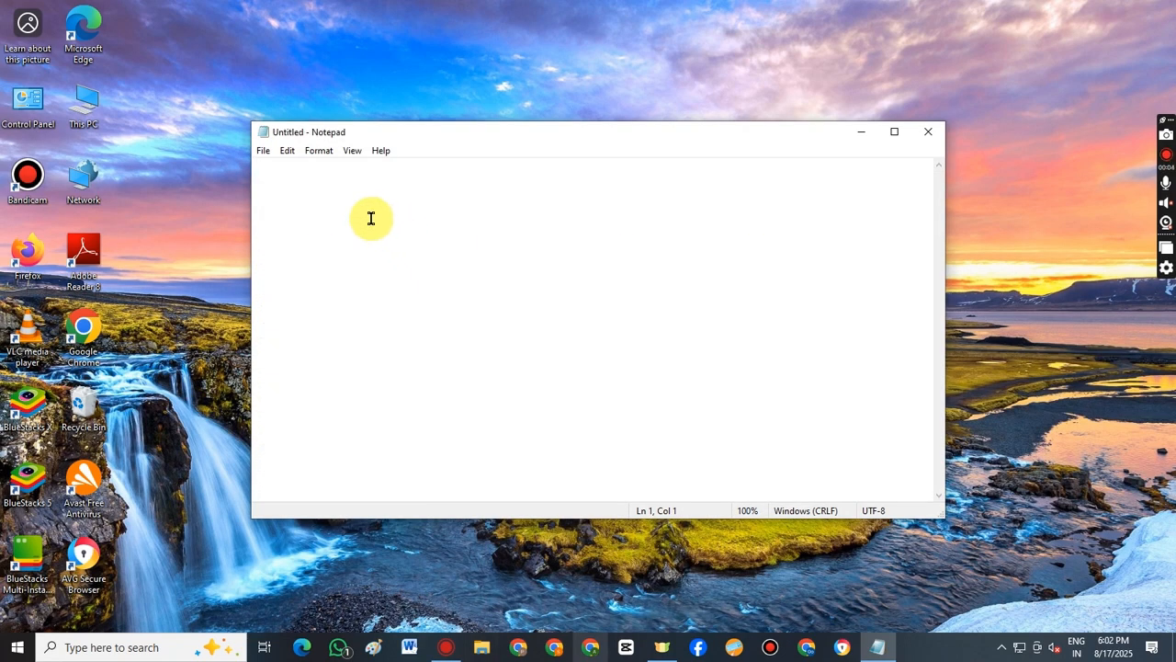
- Paste the copied paragraph about the building blocks of papers into the blank untitled document
right_click(370, 218)
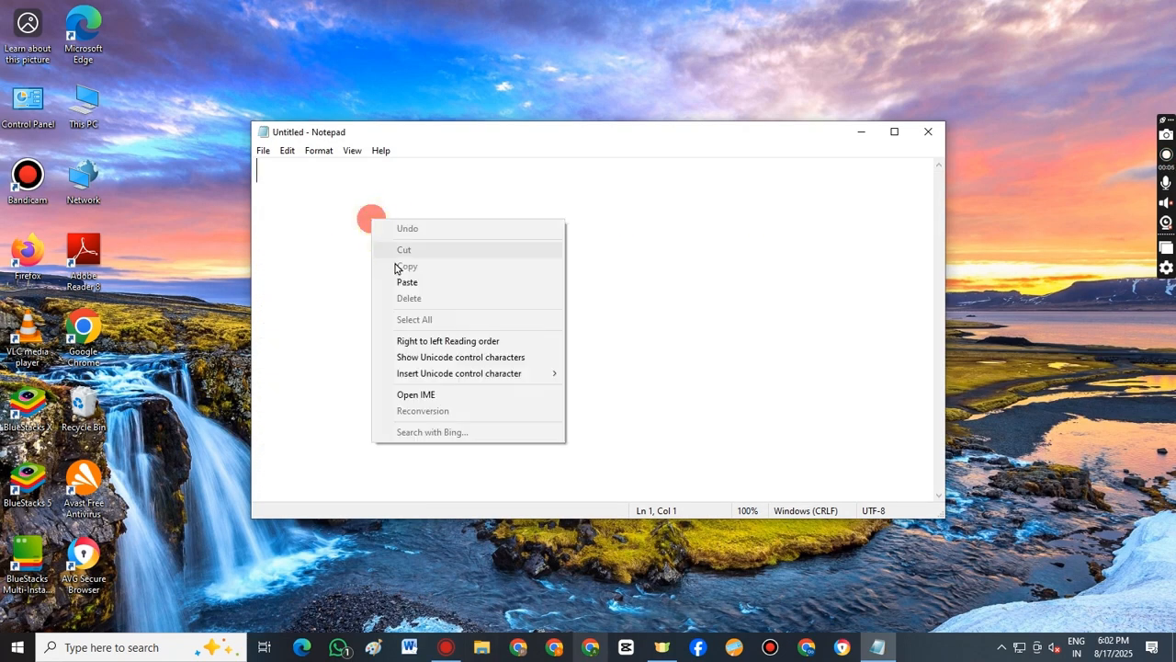
left_click(399, 279)
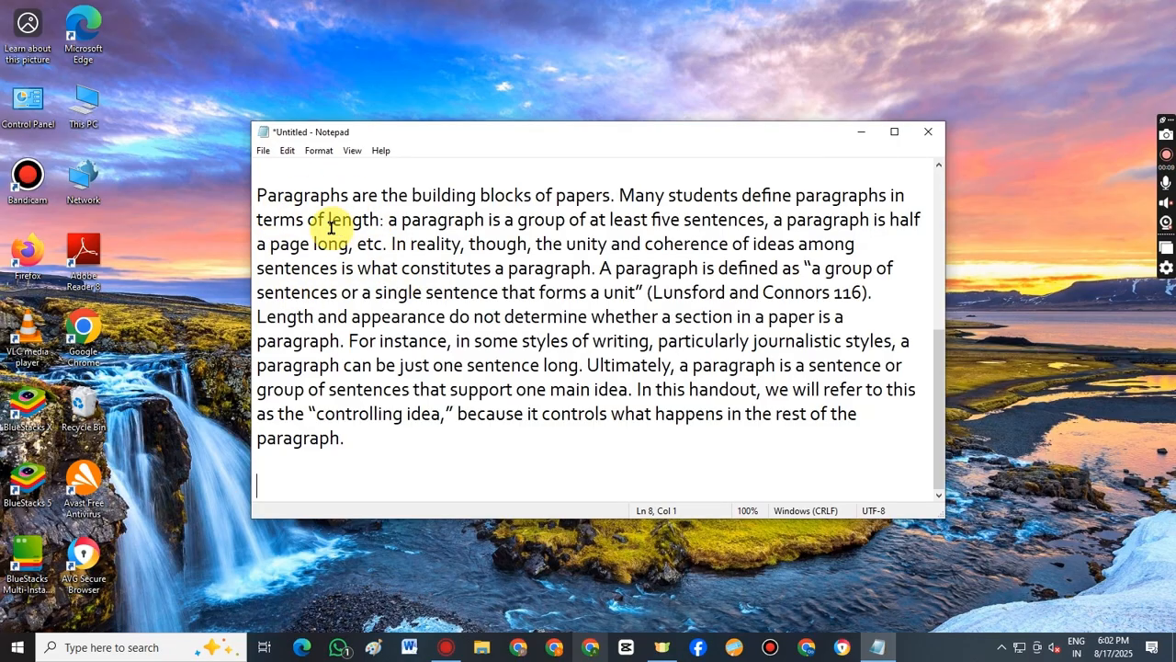
- Save the untitled document as a text file named "serat" in the Documents folder
left_click(263, 152)
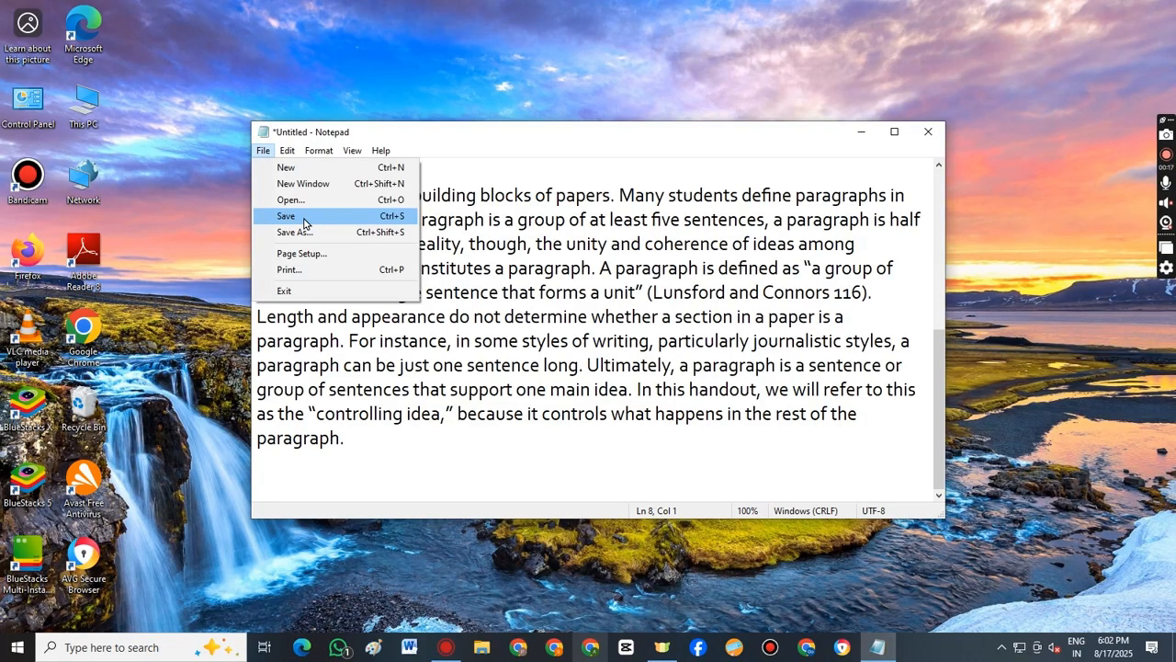
left_click(459, 168)
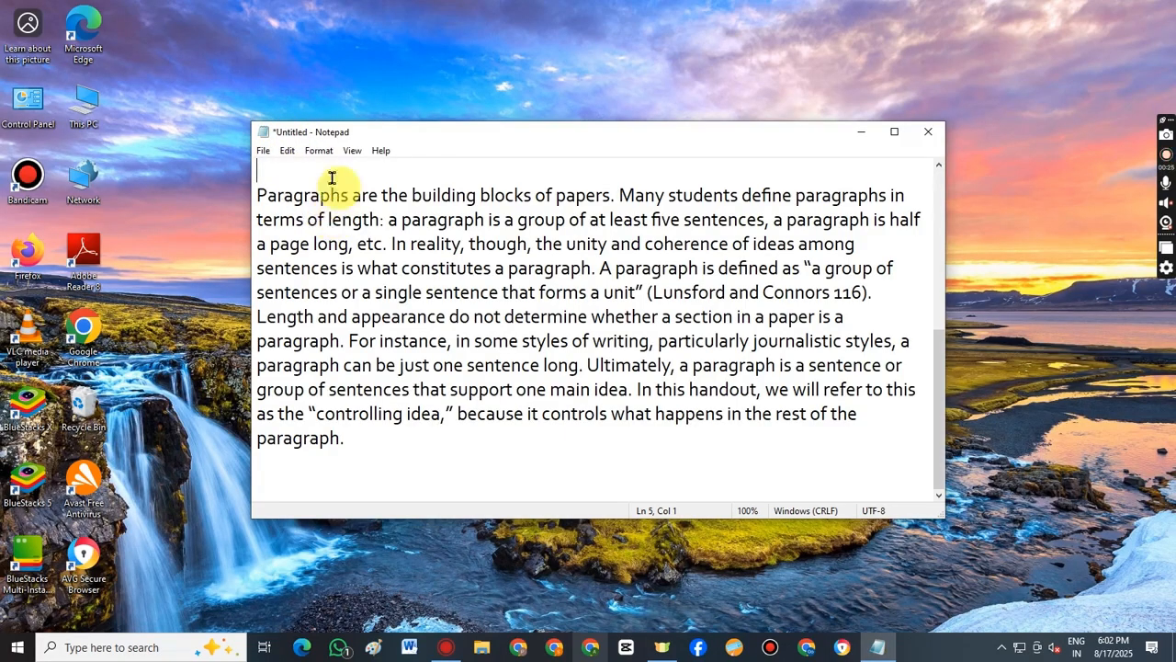
left_click(262, 152)
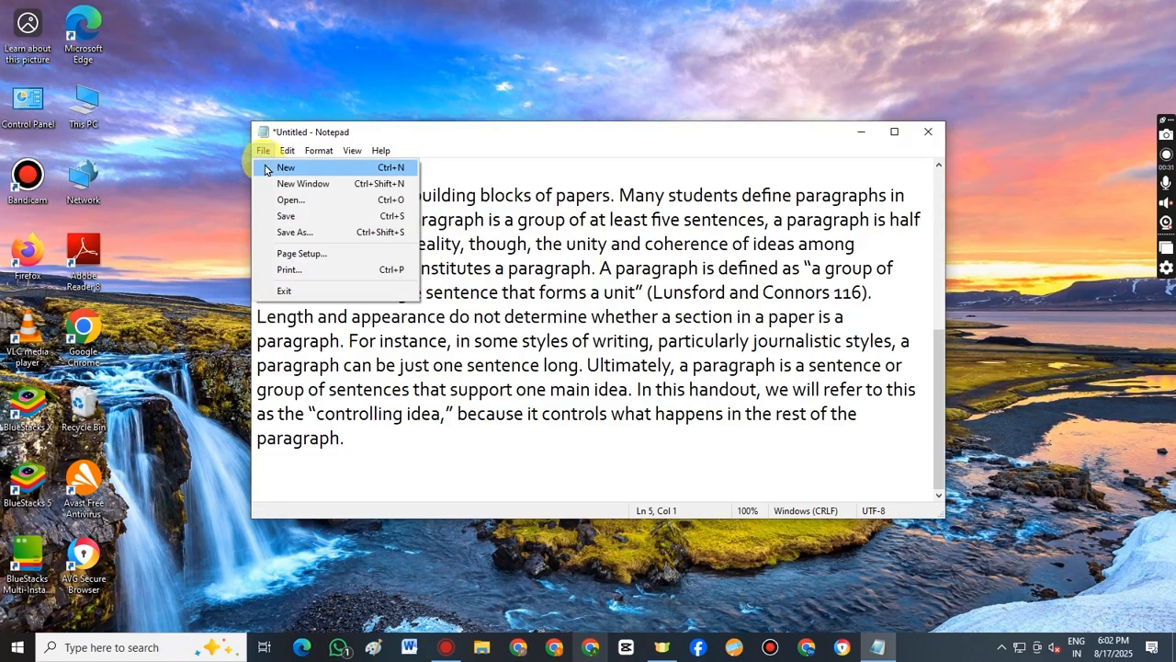
left_click(297, 218)
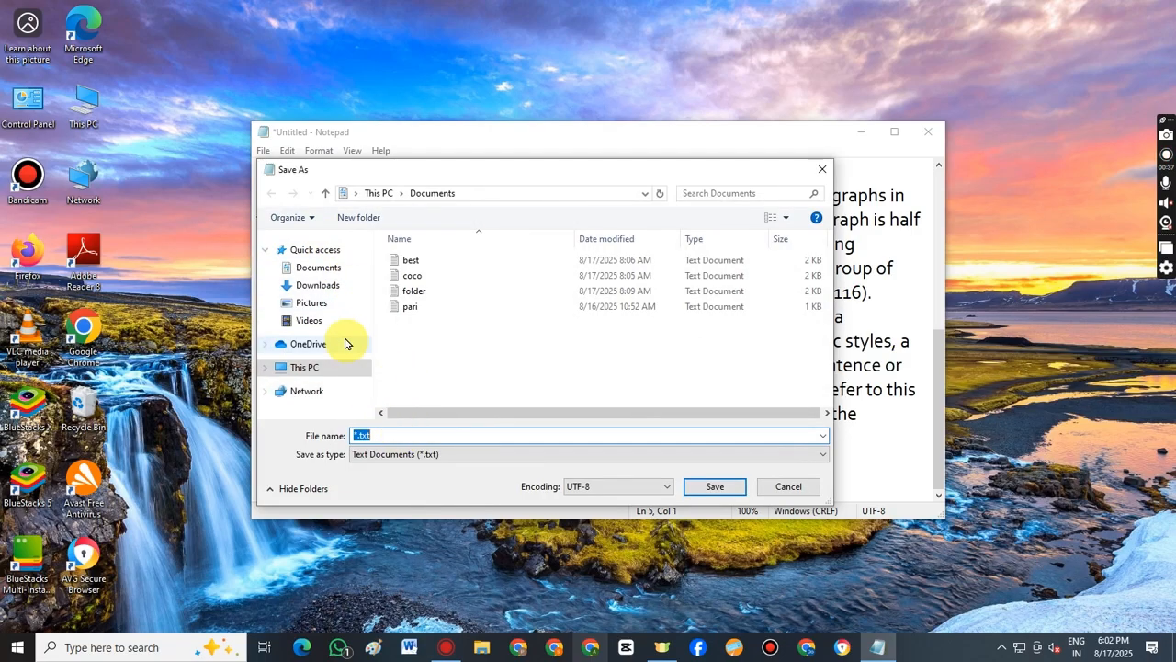
left_click(331, 270)
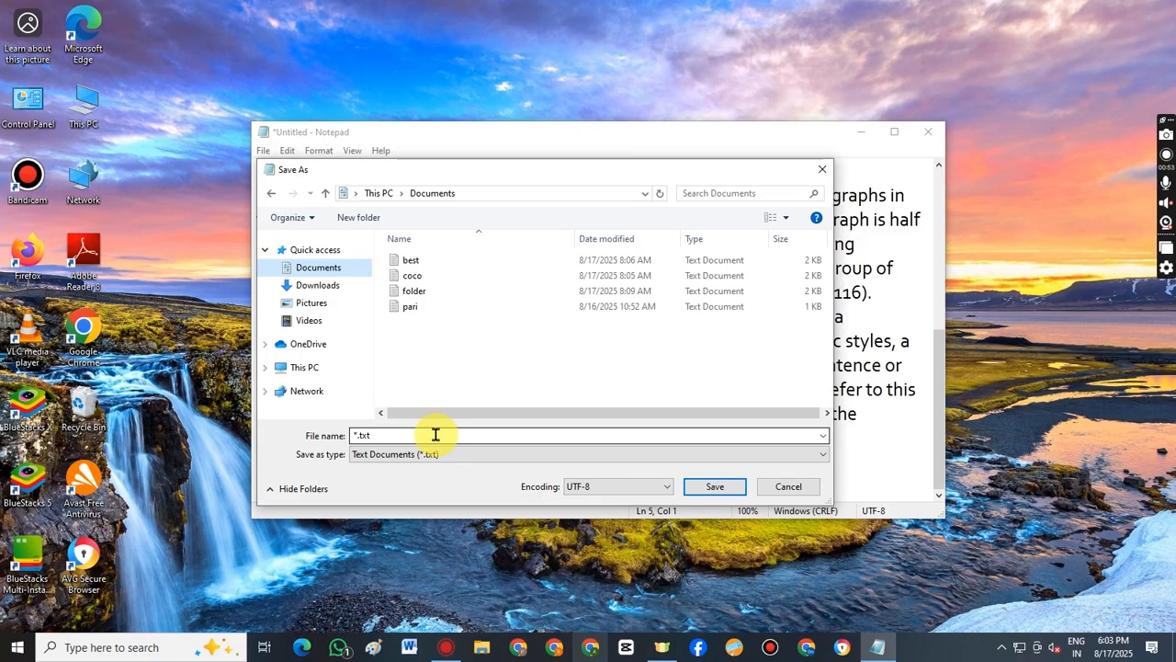
double_click(386, 435)
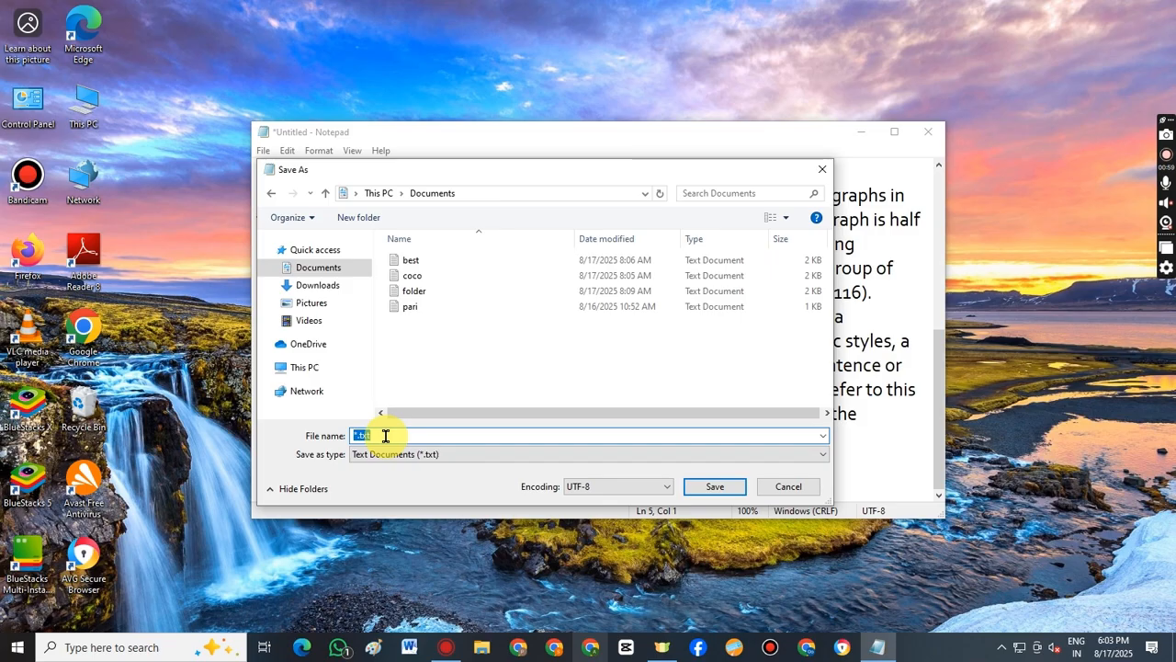
key("BackSpace")
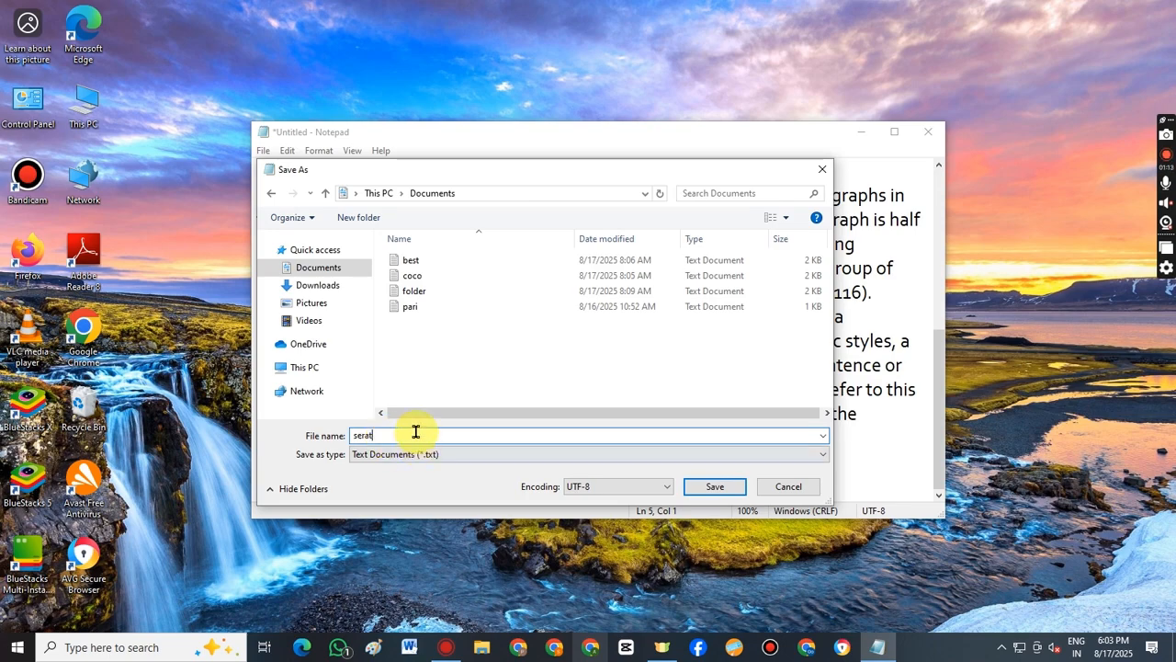
left_click(700, 488)
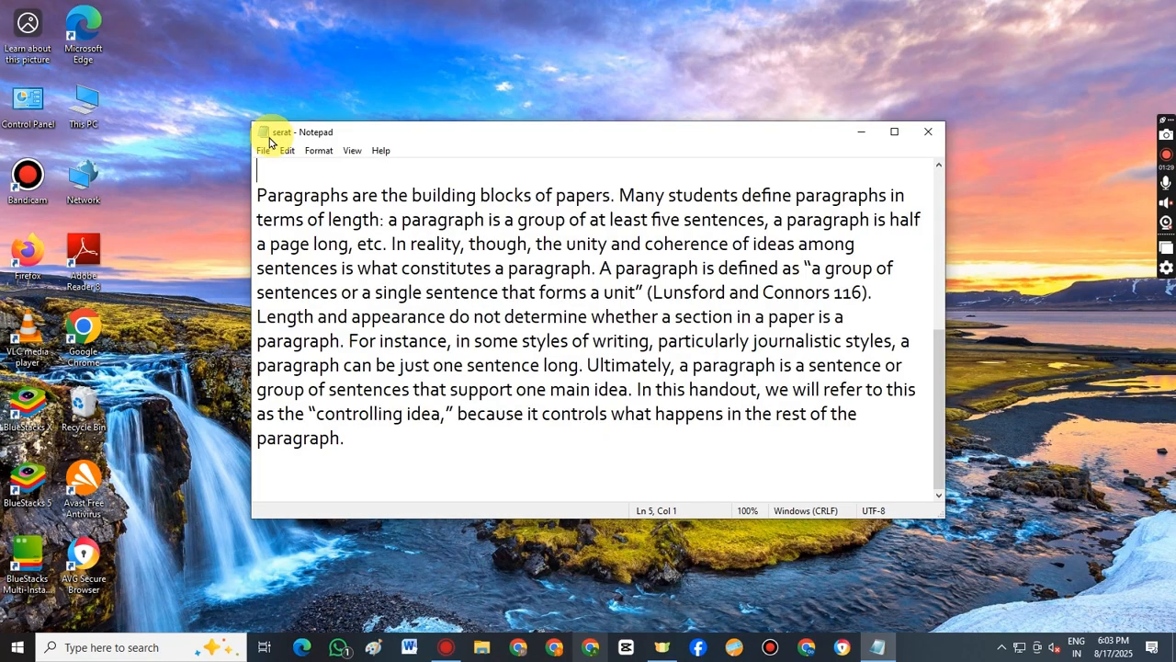
- Save a copy of the document under the new name "book" in the Documents folder
left_click(263, 151)
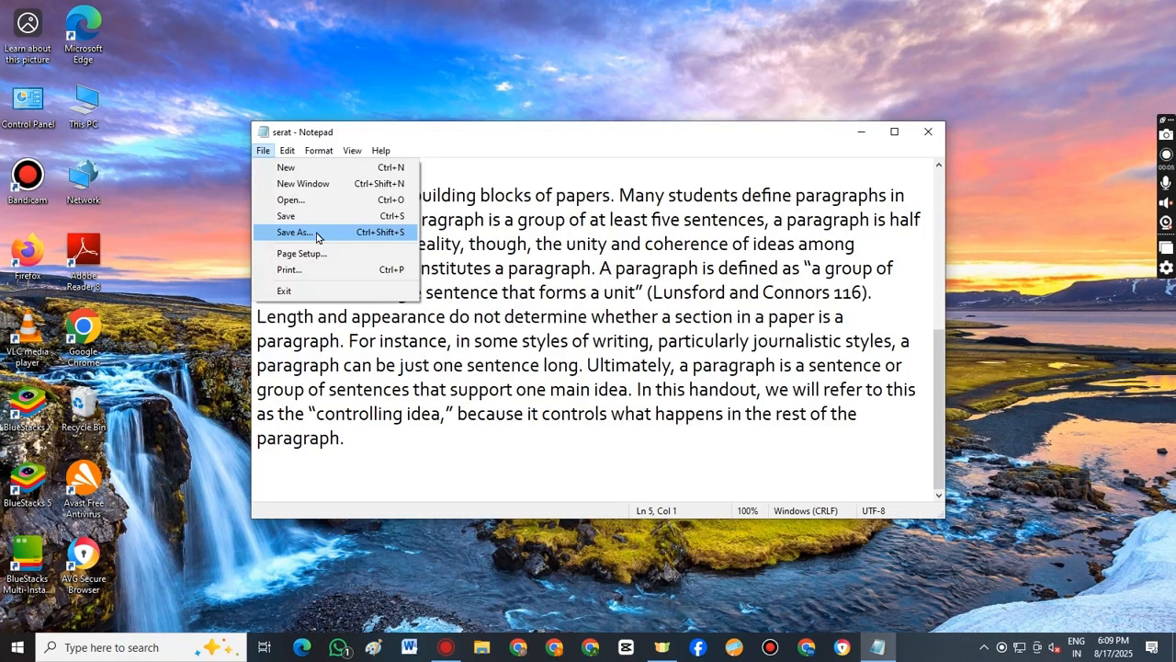
left_click(317, 236)
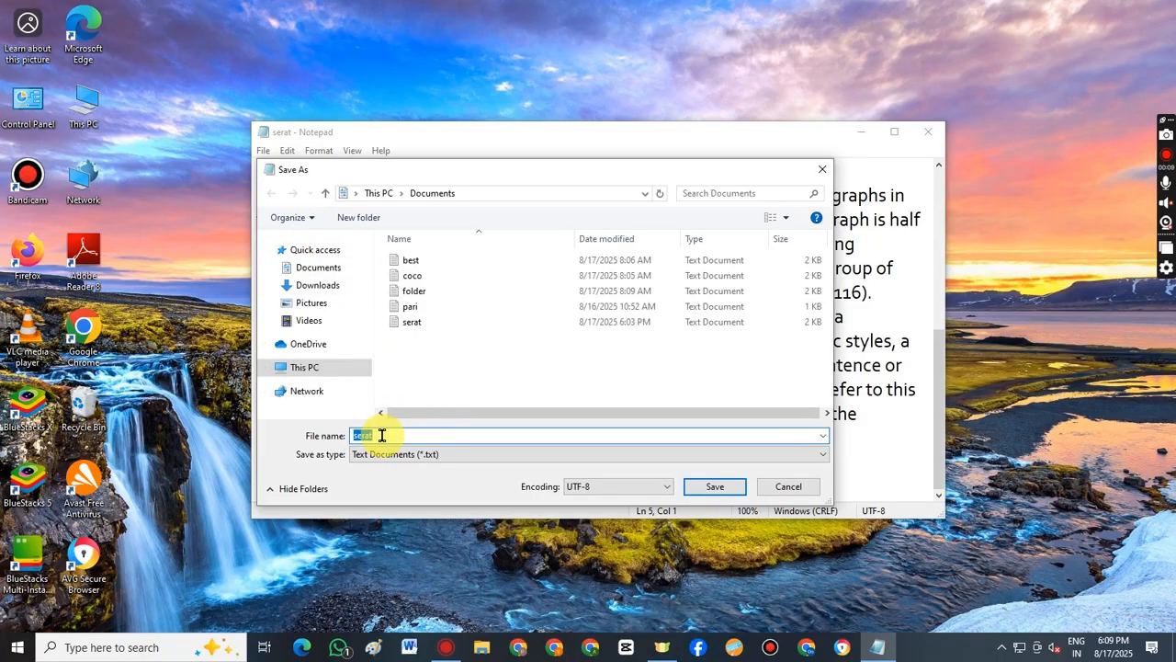
key("BackSpace")
type("book")
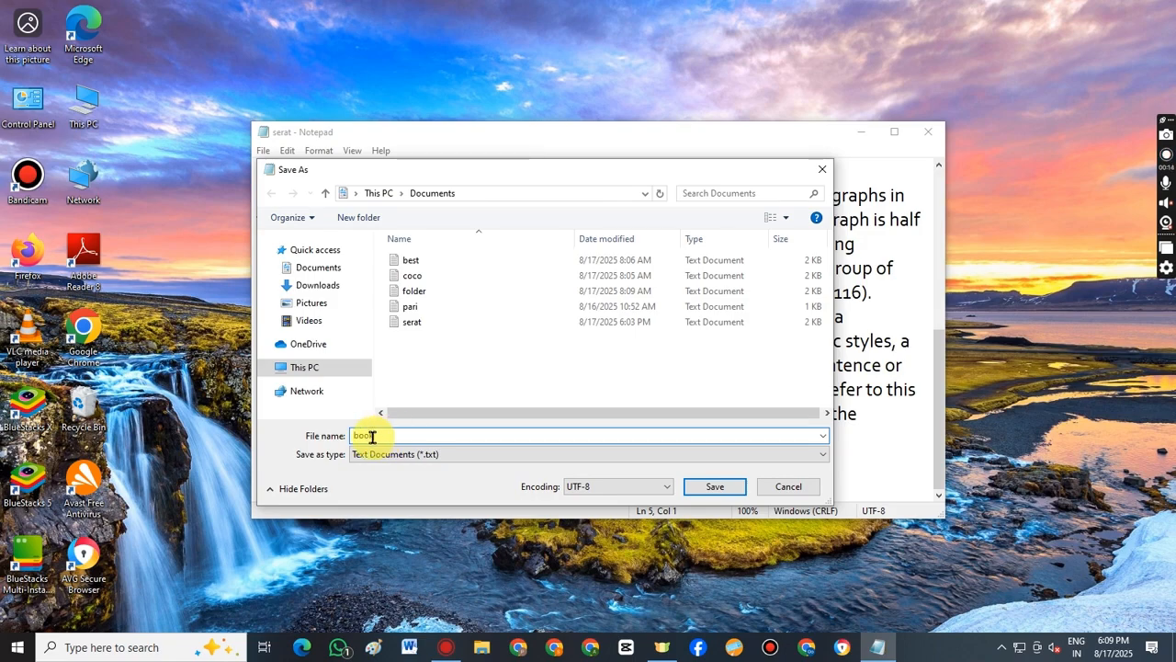
left_click(708, 488)
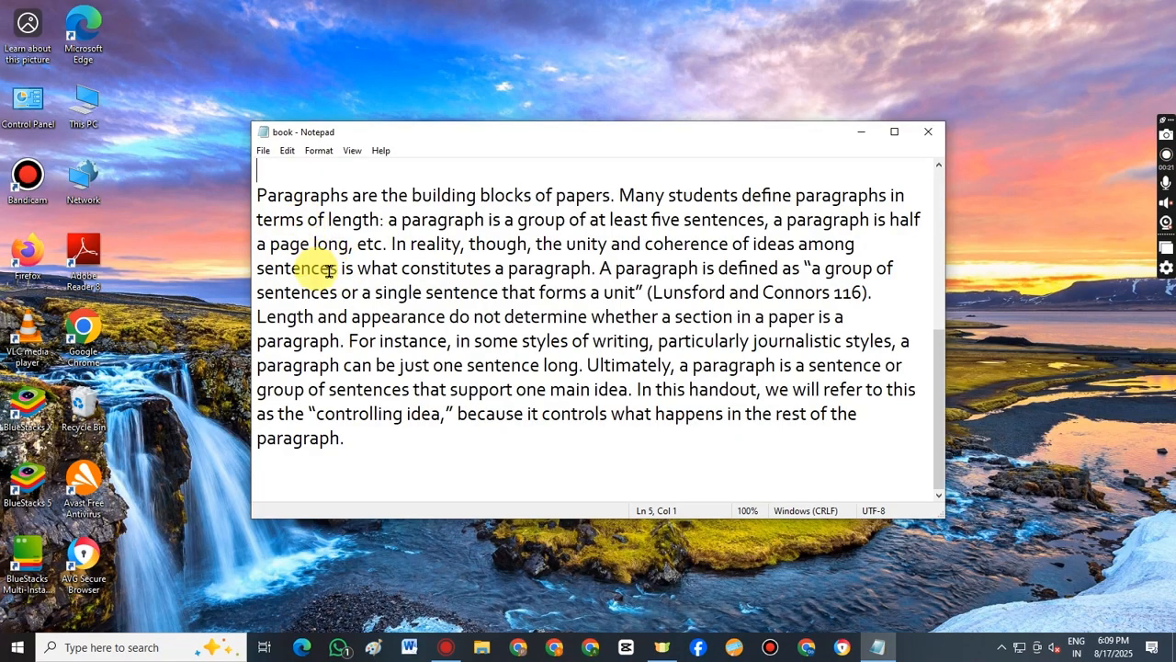
- Open the page setup, view the paper size choices, and try landscape orientation before returning to portrait
left_click(264, 150)
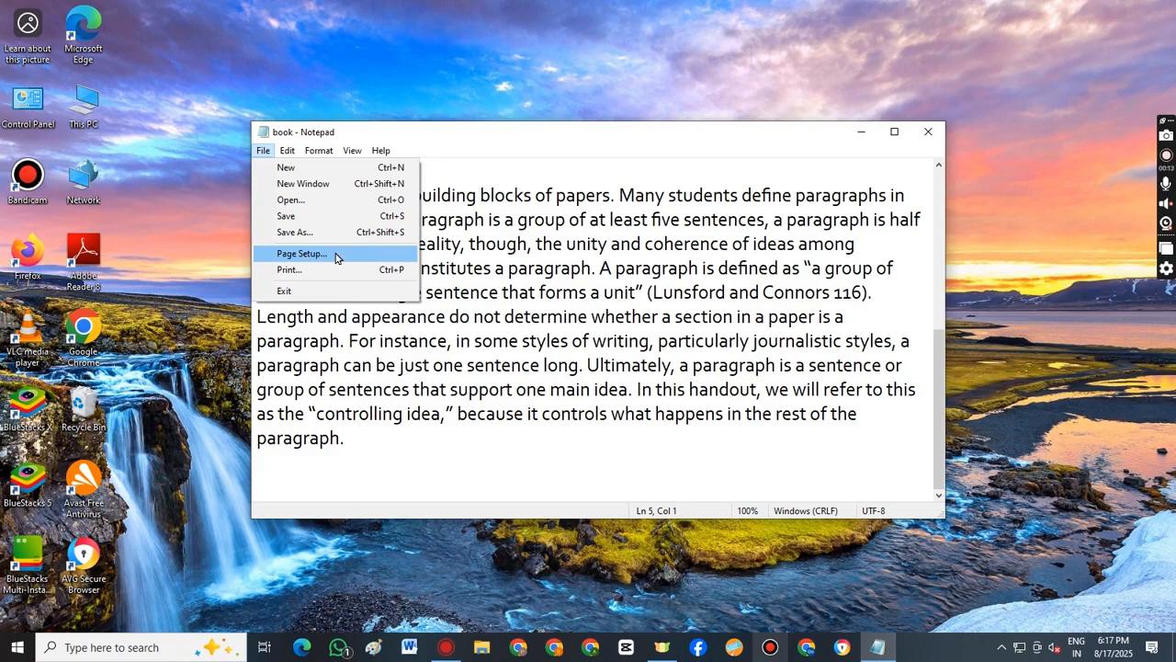
left_click(323, 256)
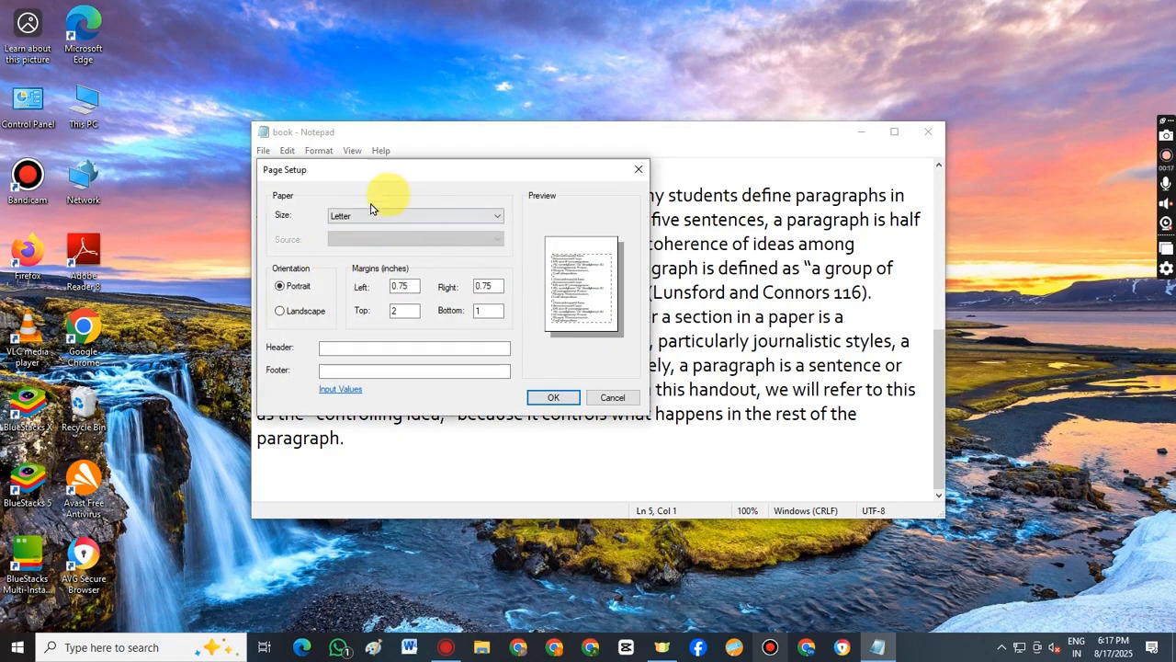
left_click_drag(431, 170, 517, 172)
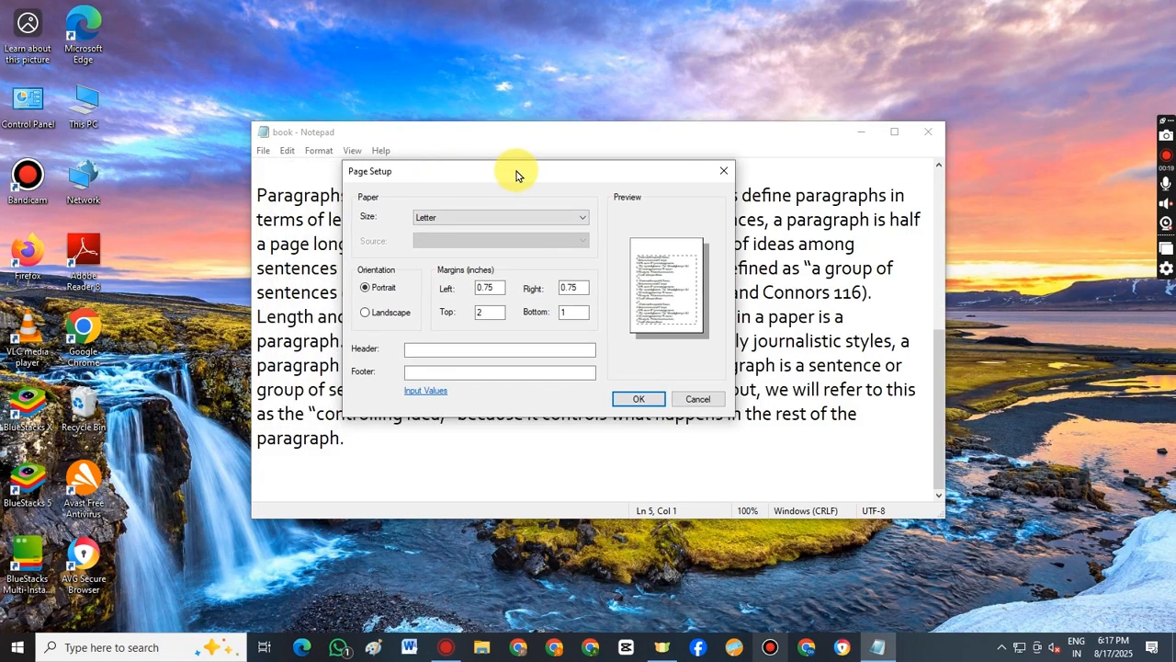
left_click(441, 217)
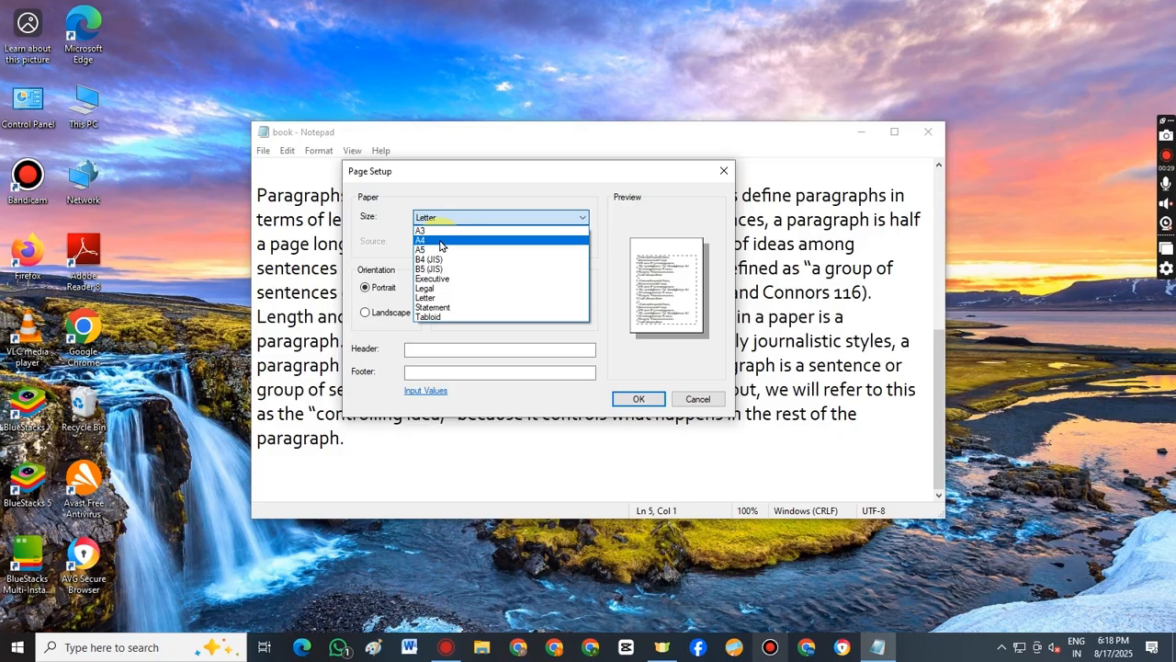
left_click(377, 239)
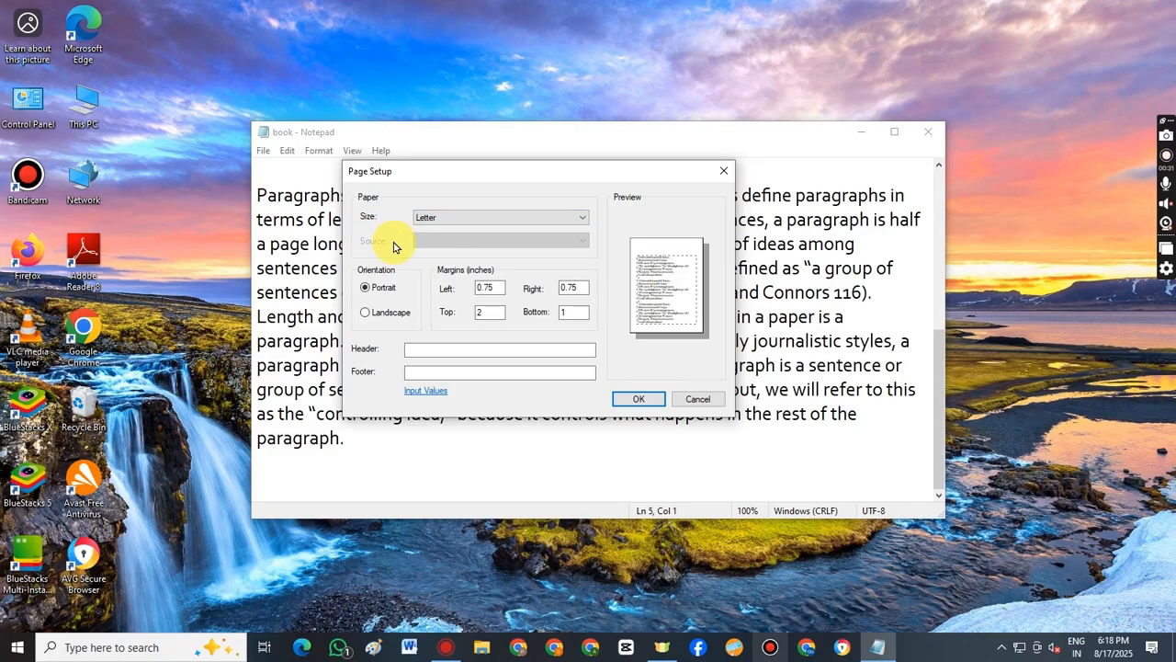
left_click(390, 317)
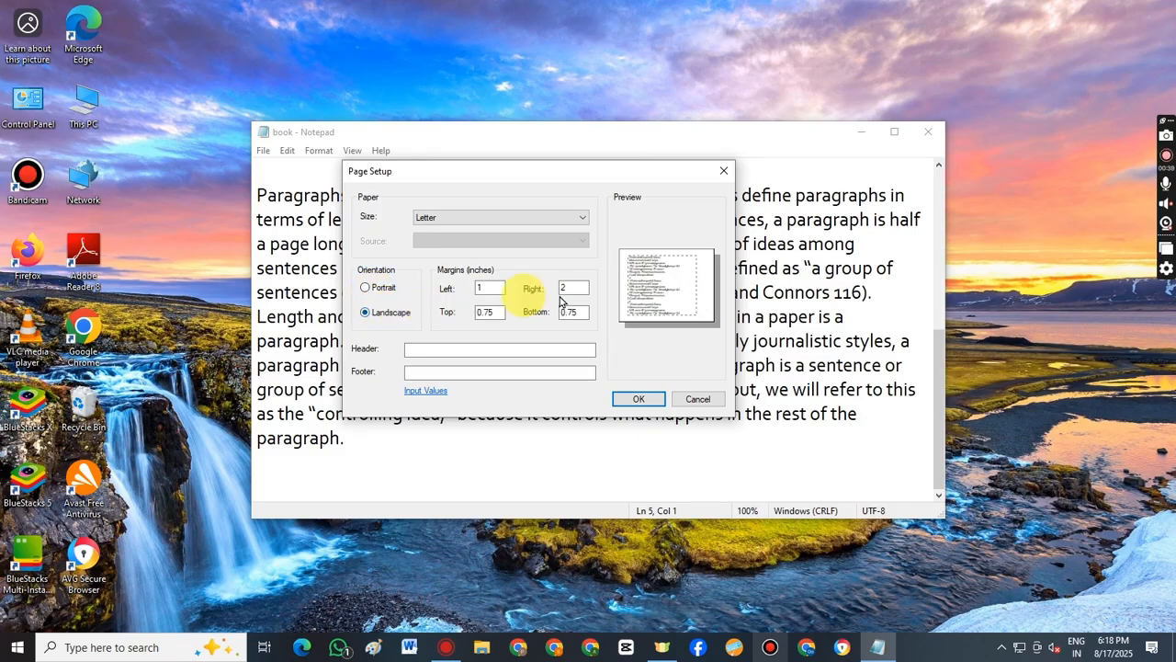
left_click(377, 287)
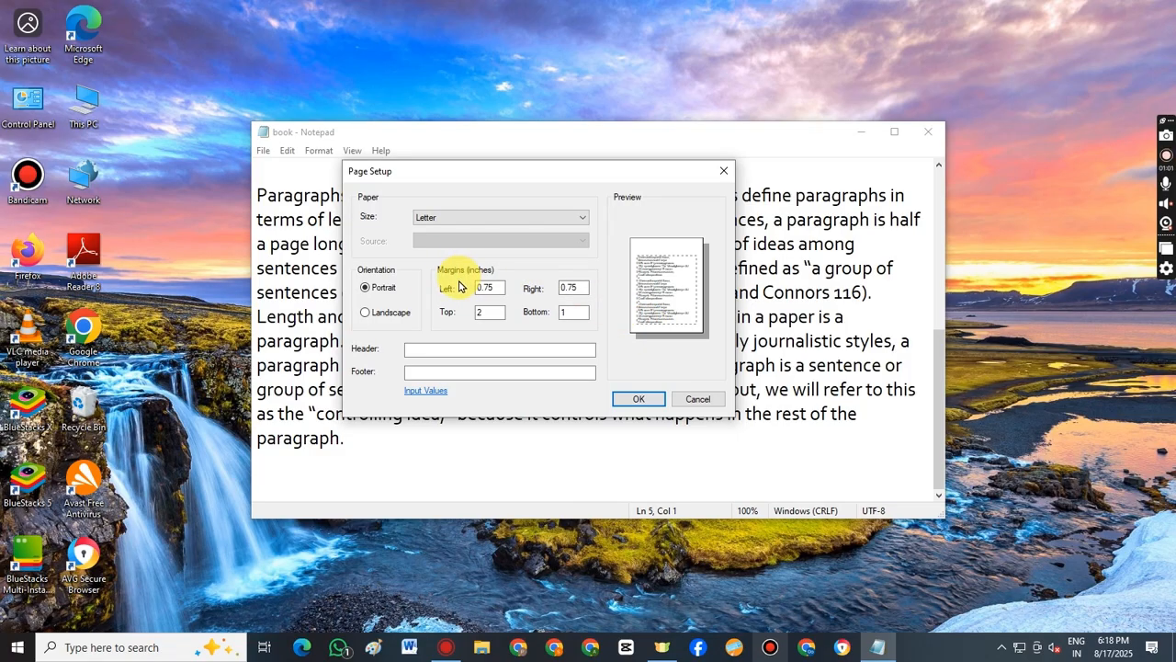
- Set the top page margin to 1 inch and apply the page setup
double_click(488, 312)
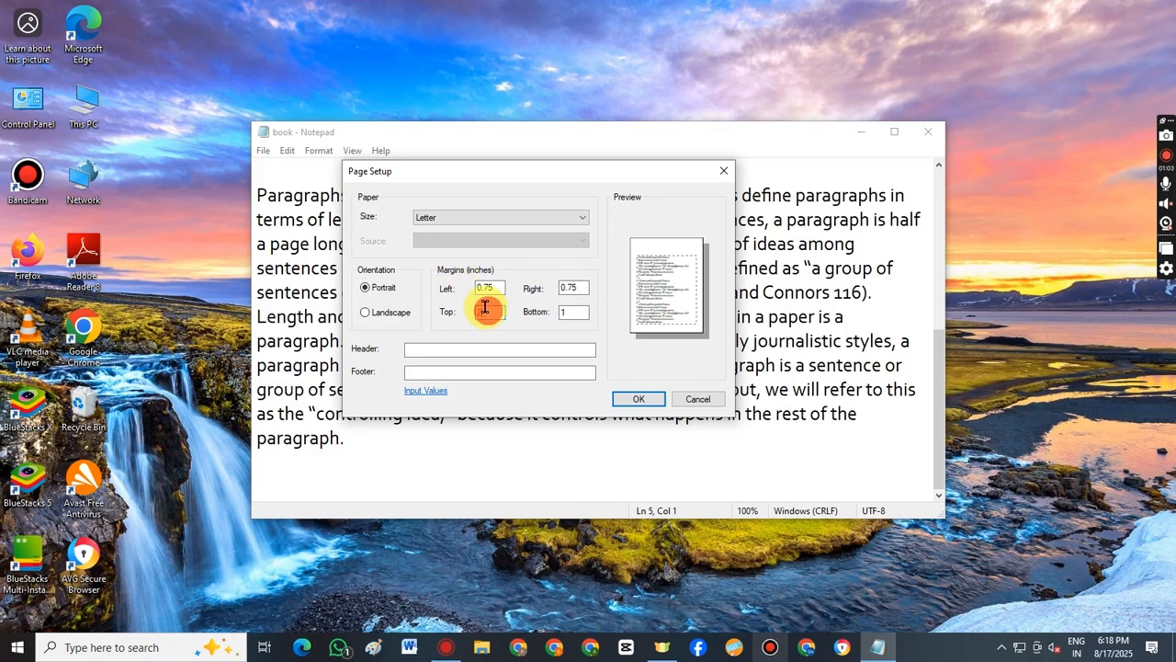
key("BackSpace")
type("1")
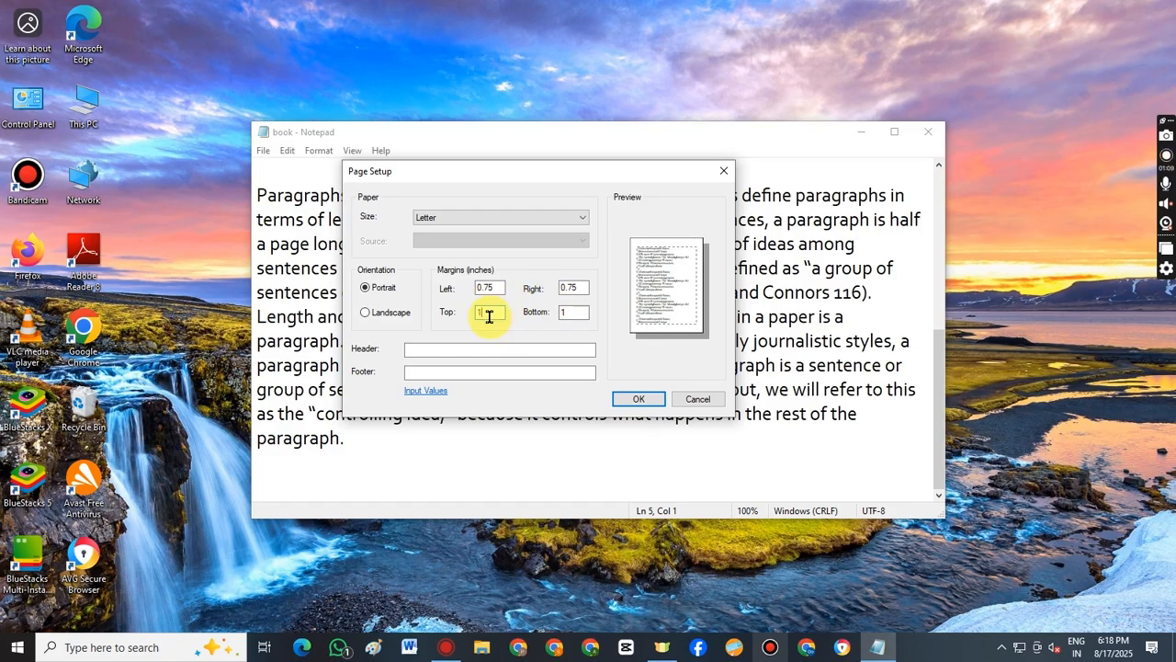
left_click(634, 395)
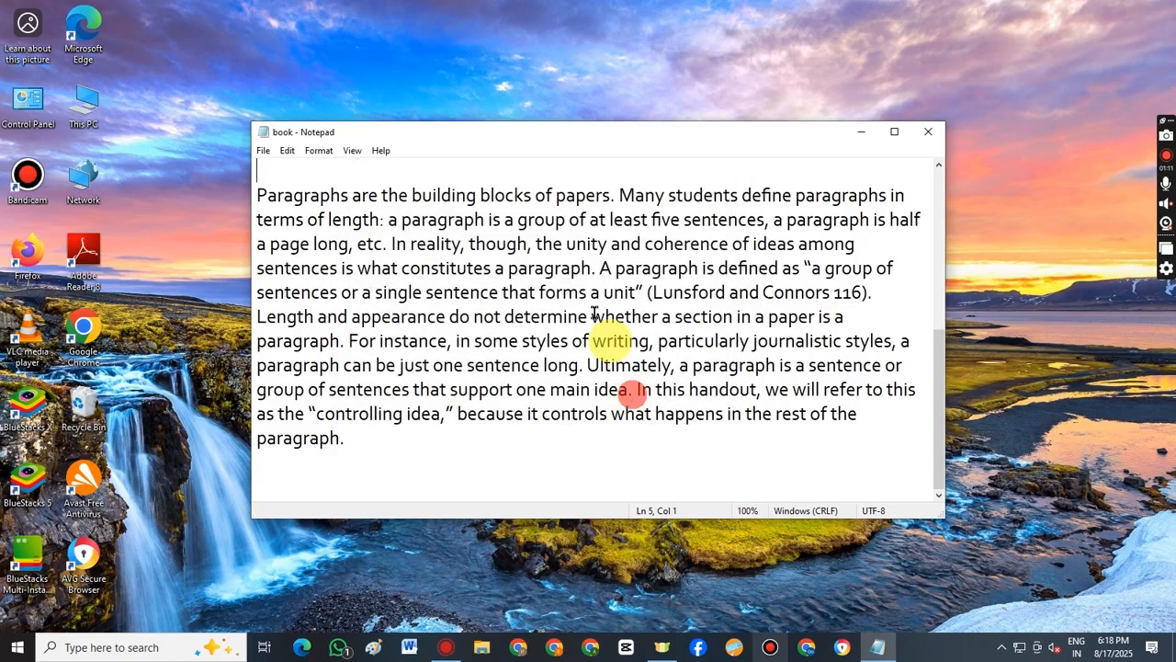
- View the print options and available printers for the document, and close them without printing
left_click(264, 151)
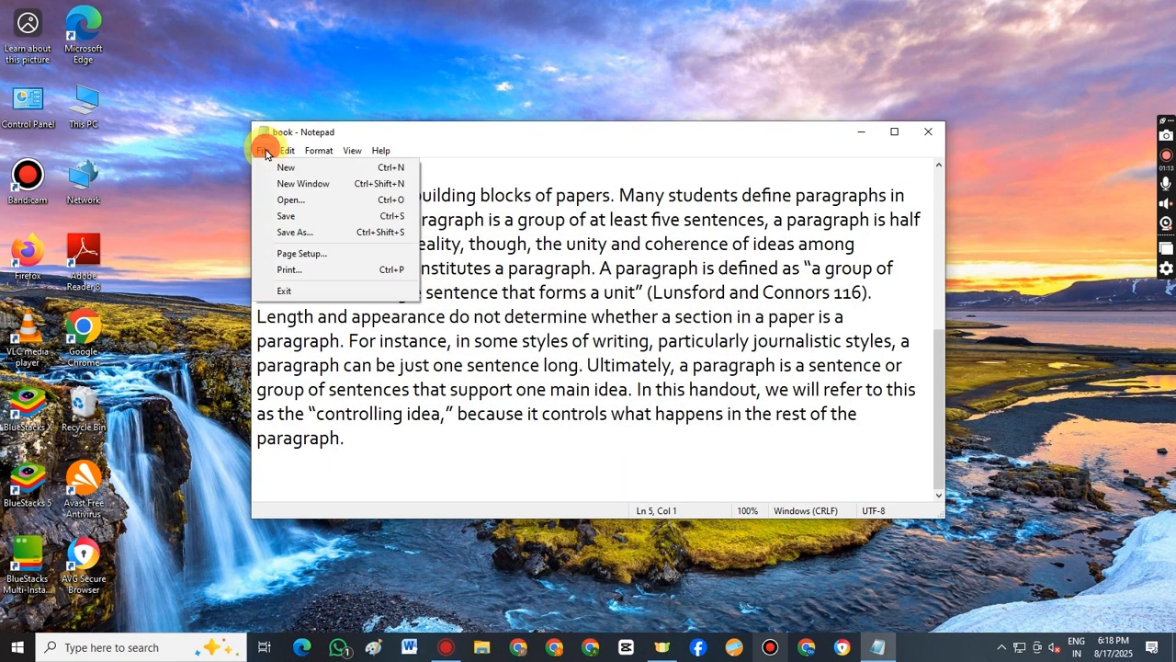
left_click(301, 271)
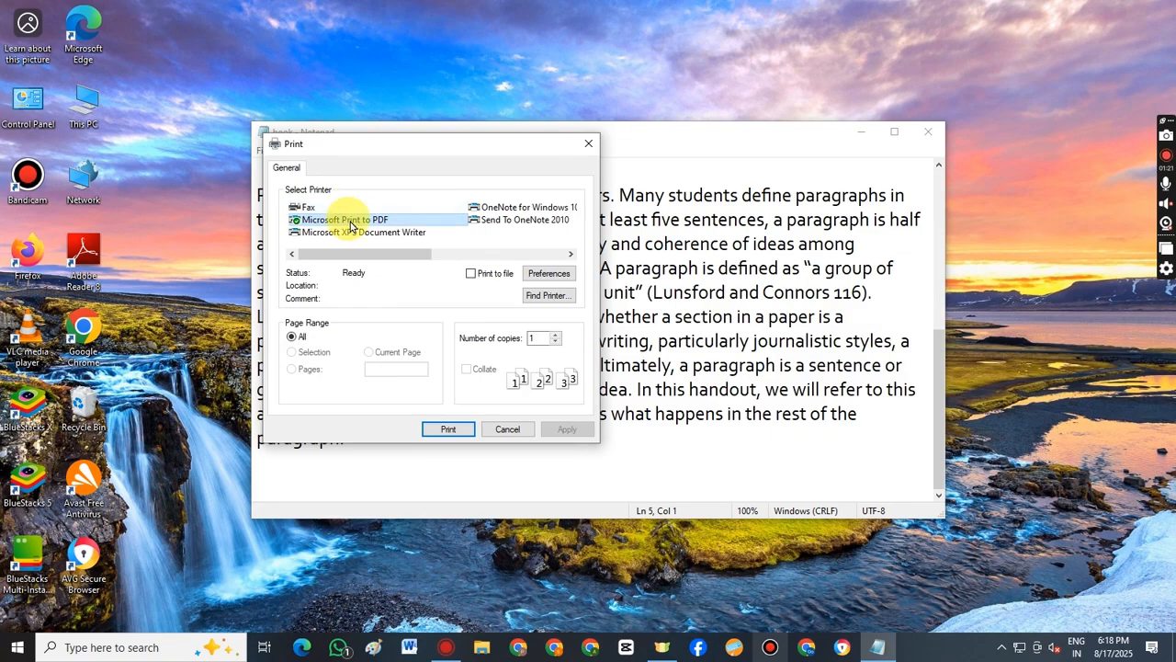
left_click(588, 144)
left_click(264, 151)
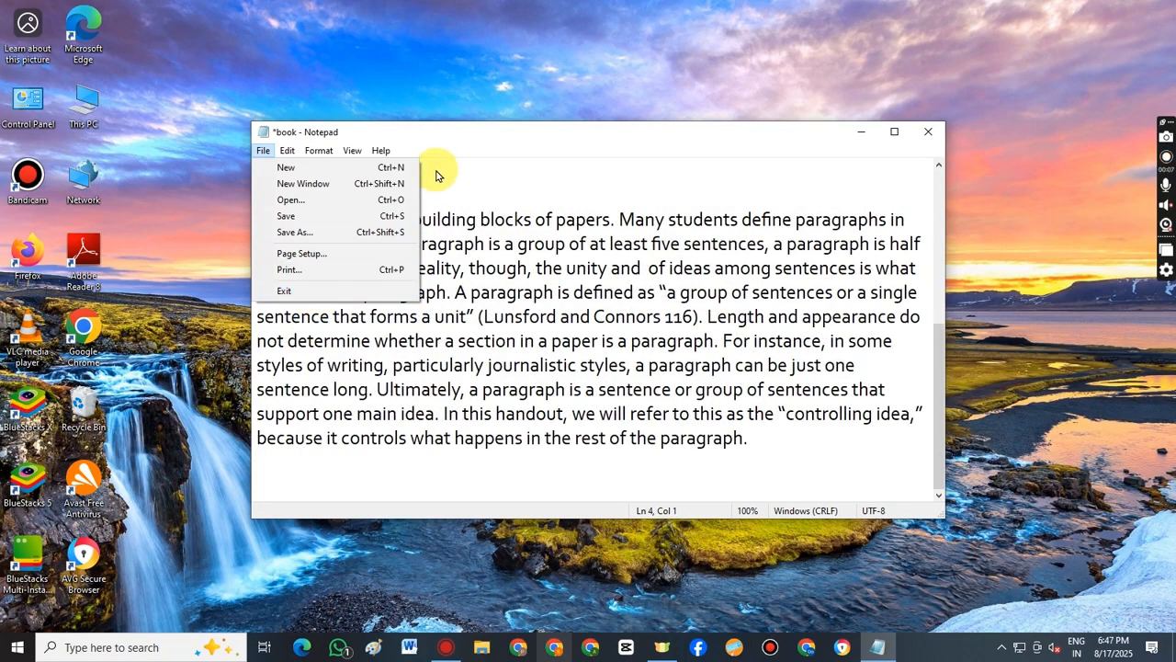
left_click(435, 170)
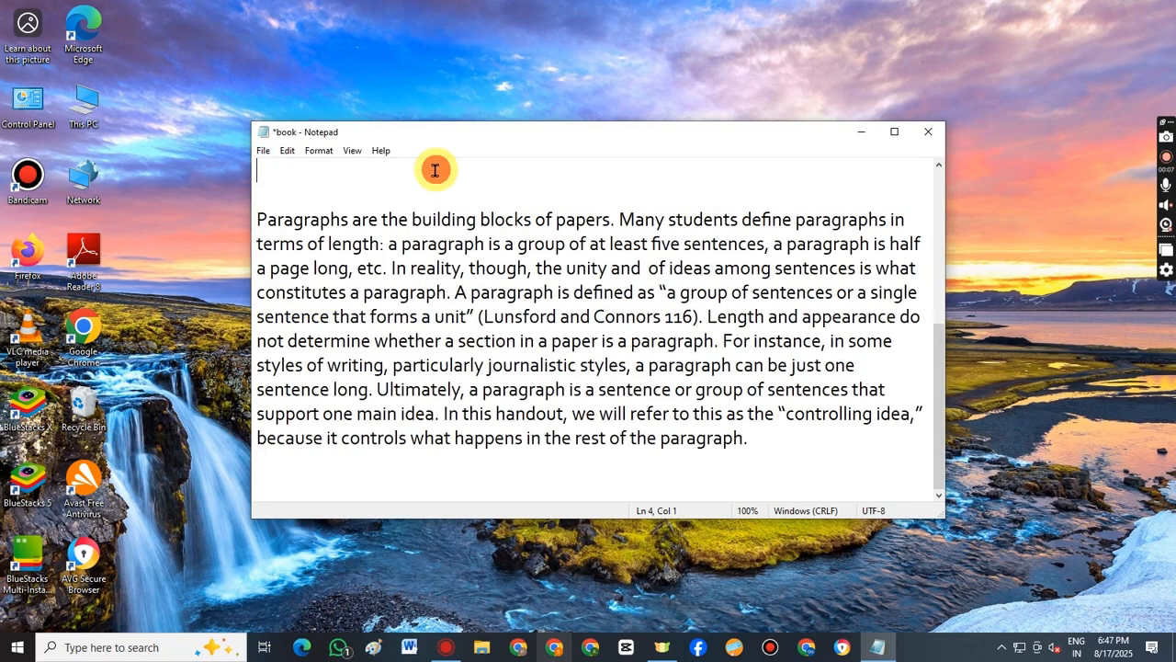
- Delete the words "five sentences," from the paragraph and undo the deletion
left_click(287, 150)
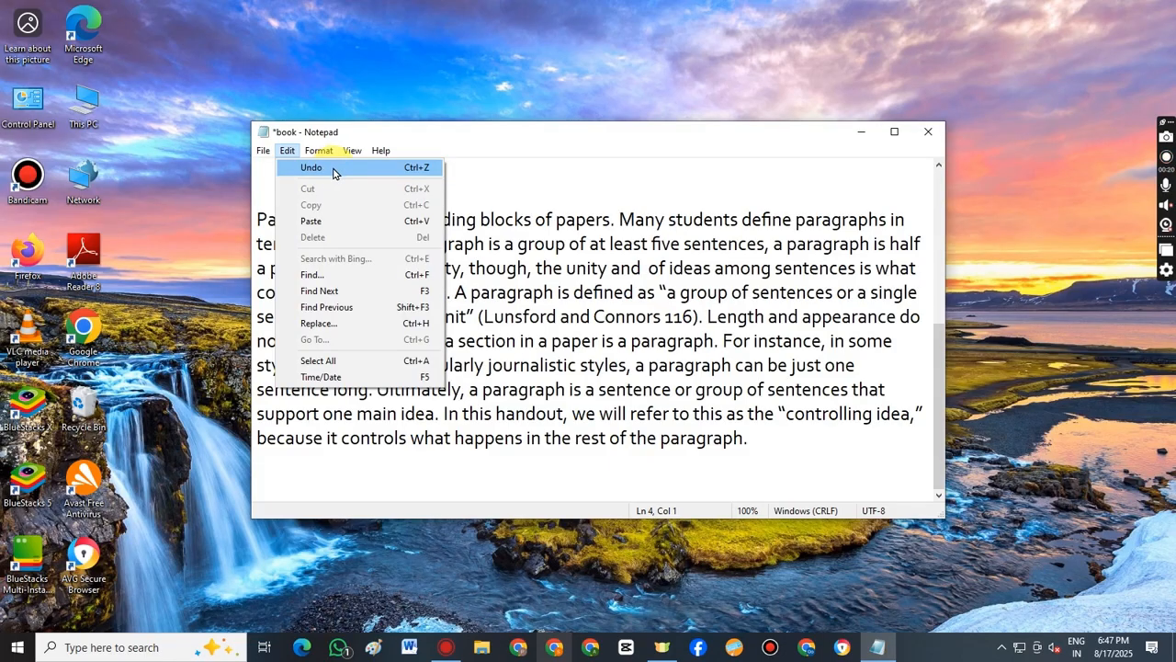
left_click(684, 246)
left_click_drag(687, 243, 728, 242)
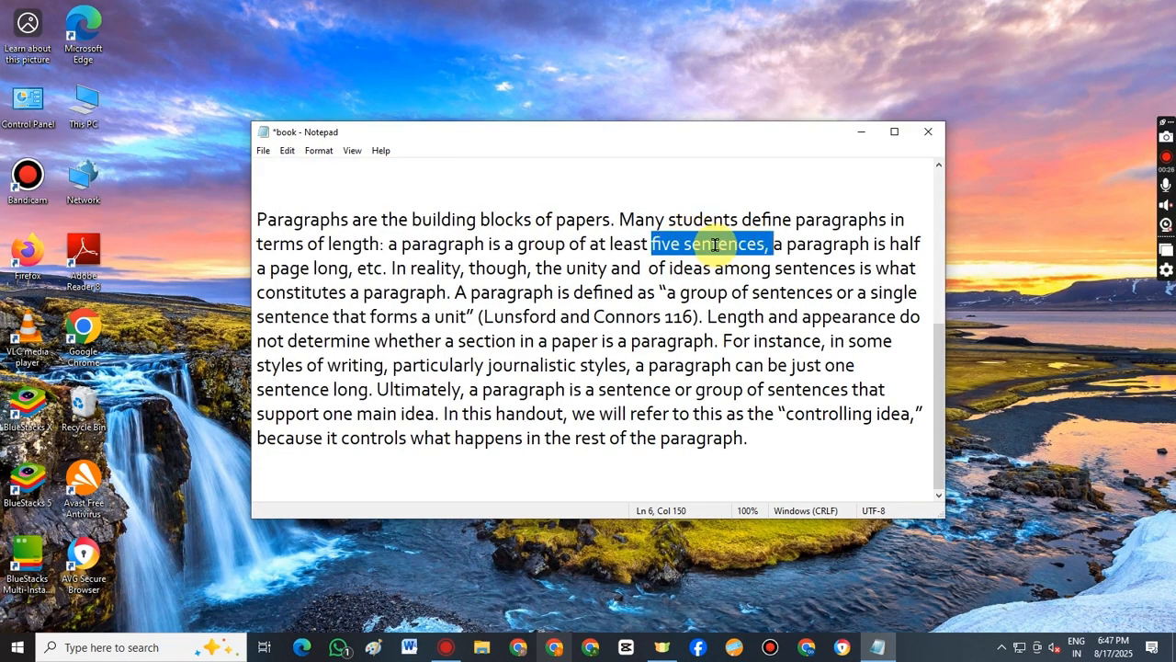
key("Delete")
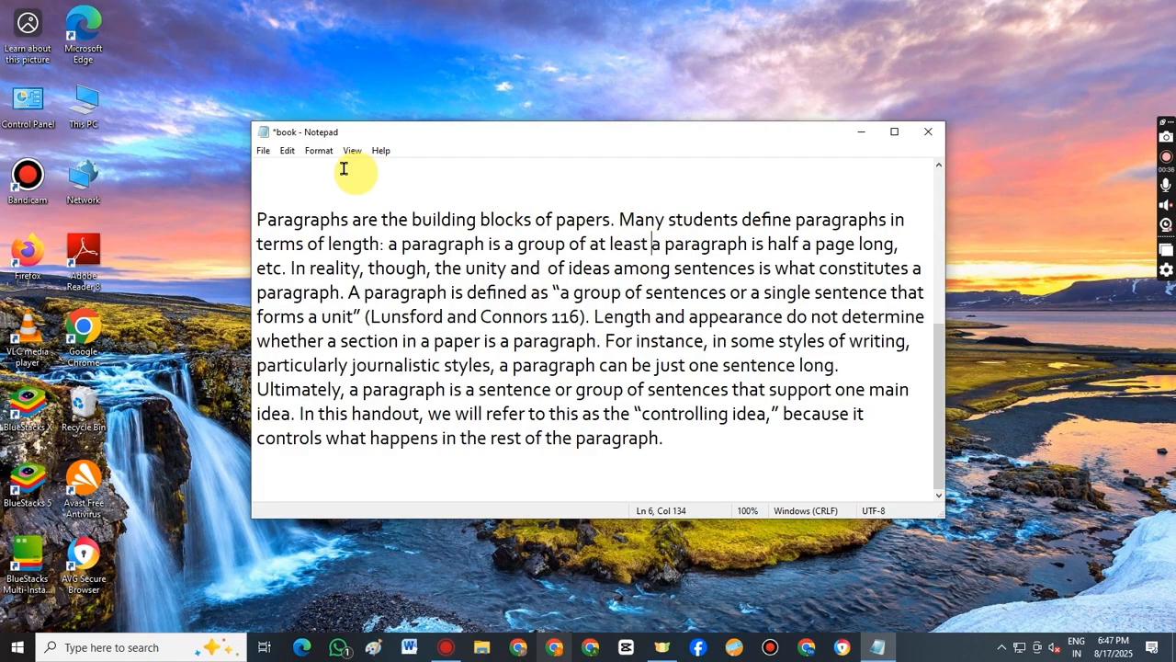
left_click(288, 150)
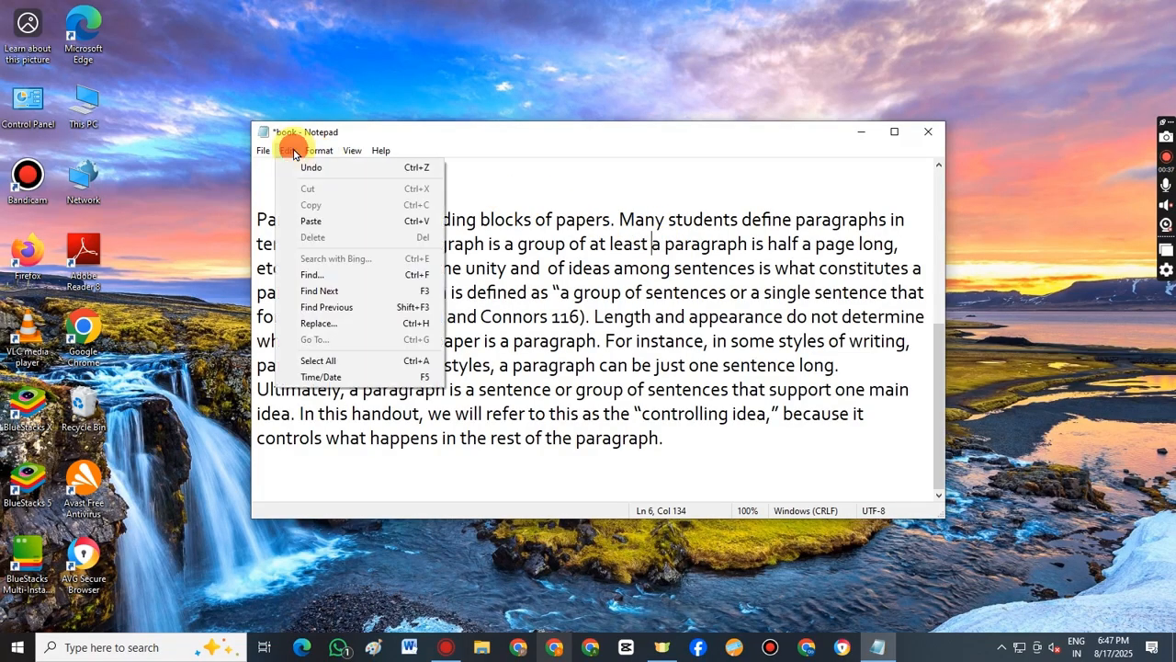
left_click(339, 169)
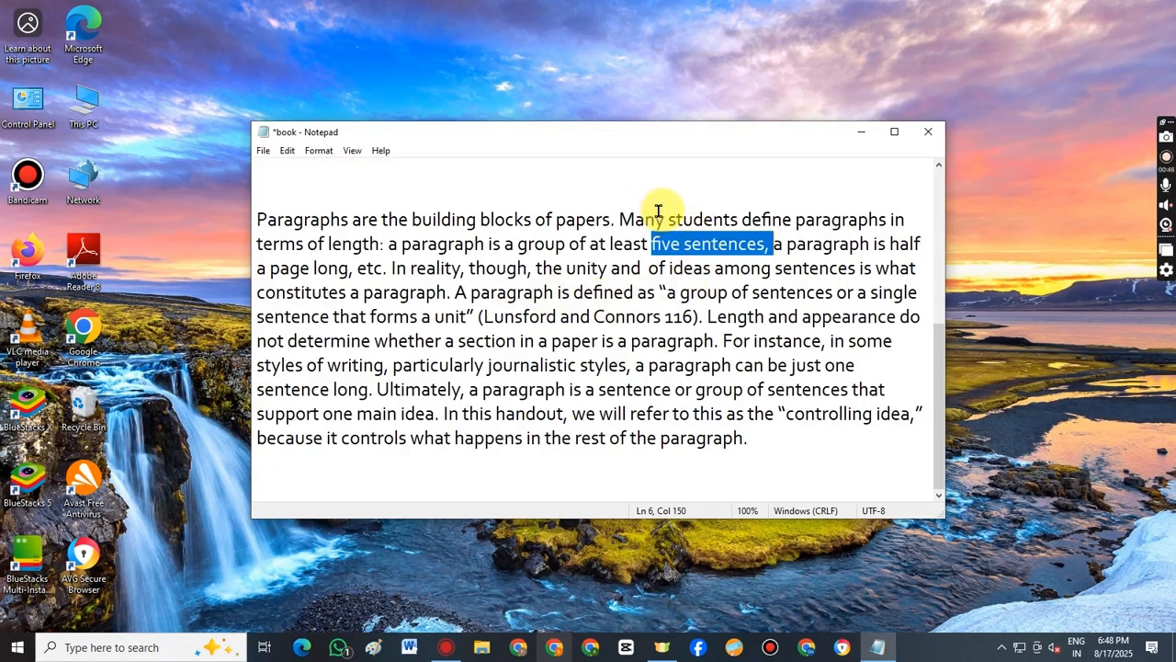
left_click(582, 193)
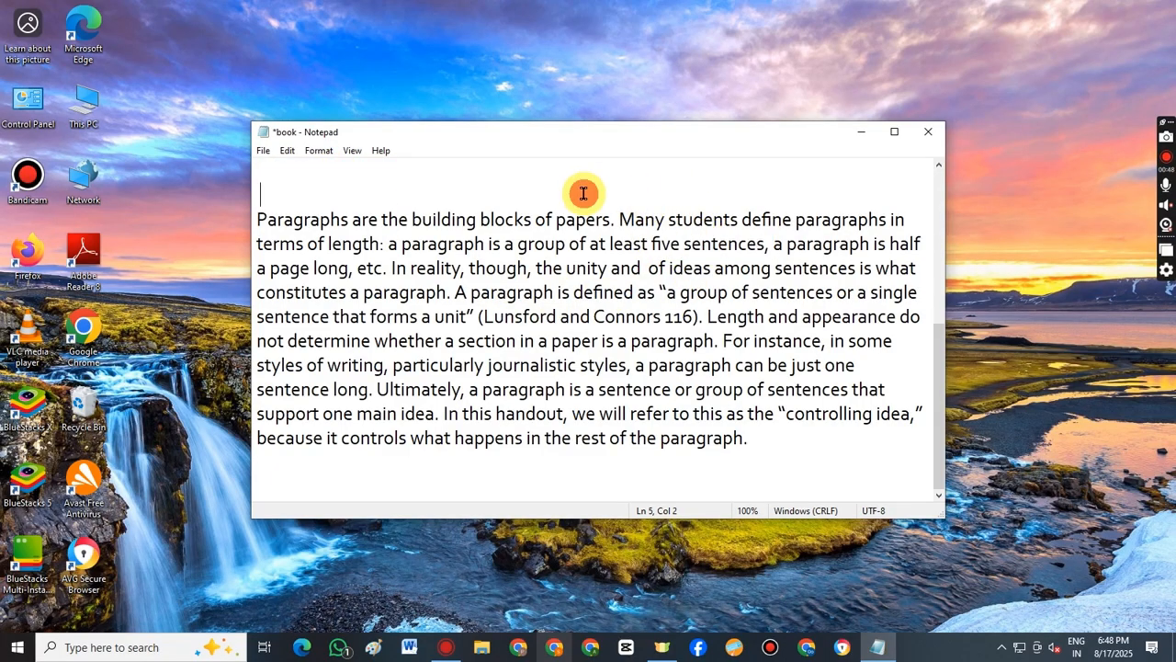
- Cut the word "ideas" from the phrase "the unity and of ideas among sentences" in the paragraph
left_click(288, 151)
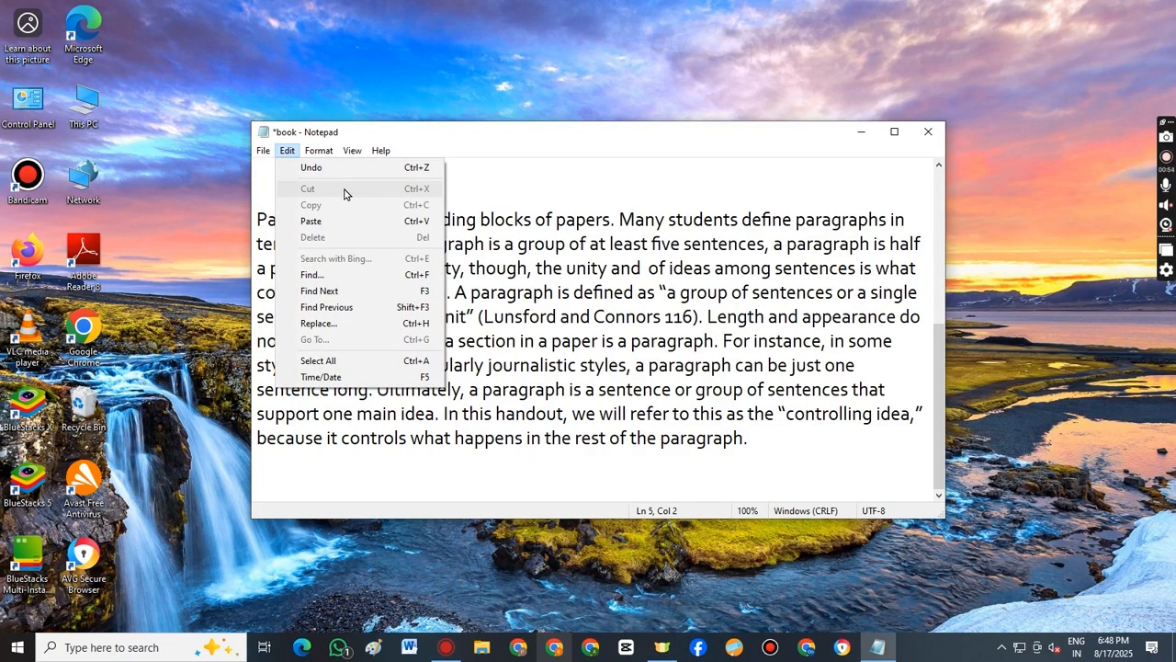
left_click(670, 262)
double_click(674, 267)
key("super+c")
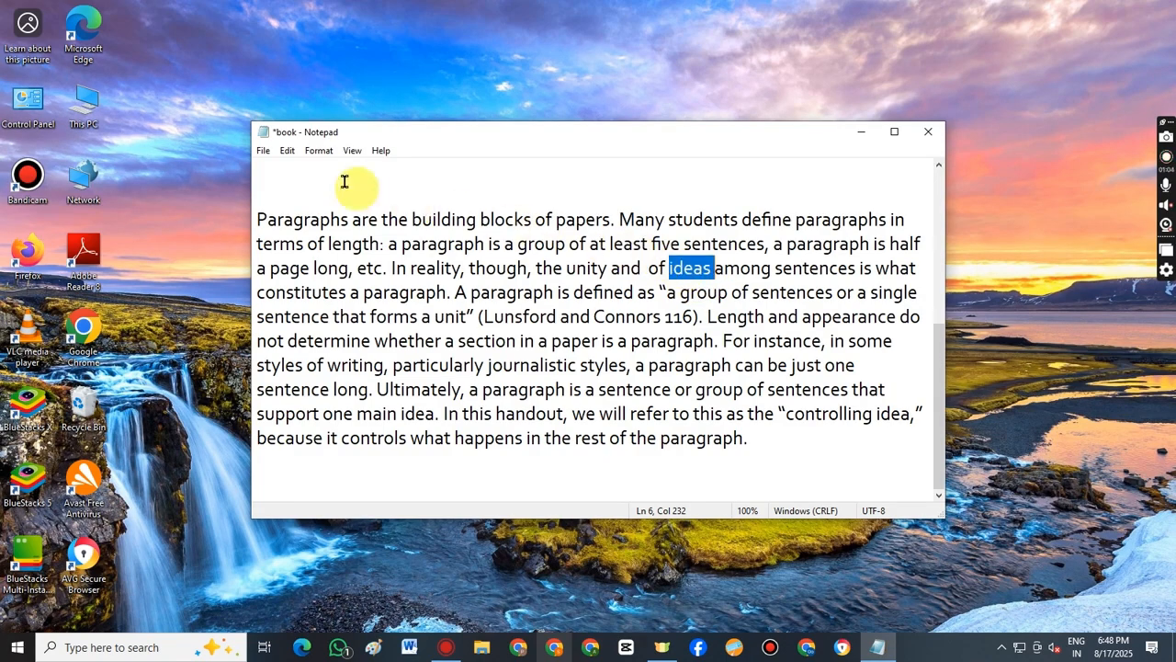
left_click(289, 154)
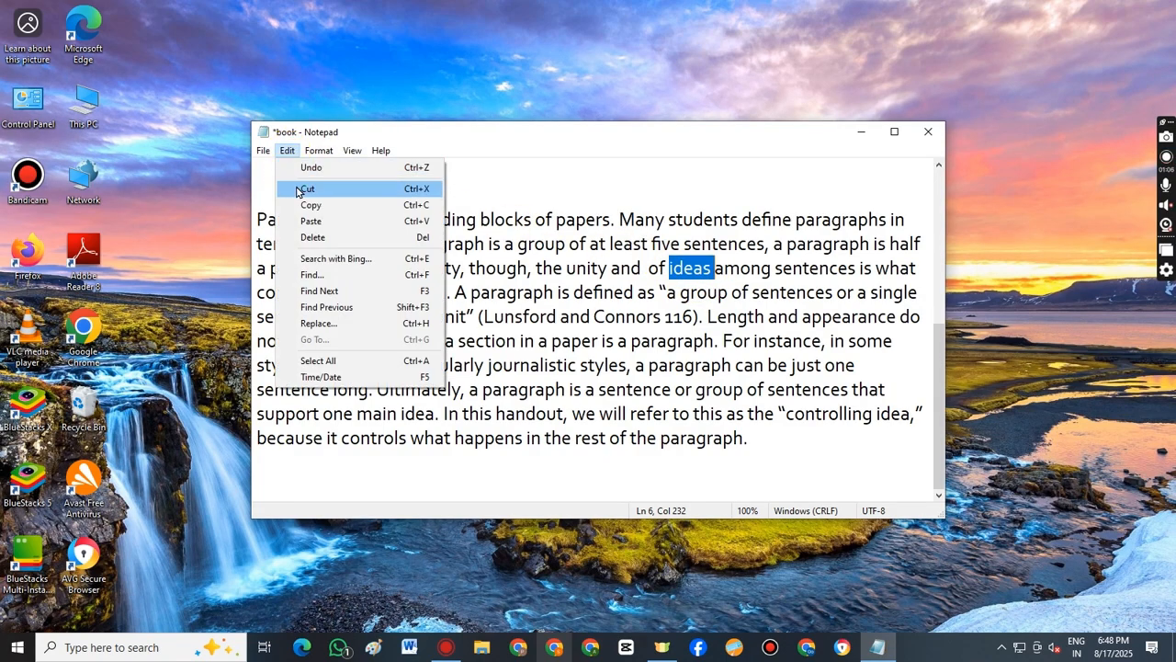
left_click(298, 190)
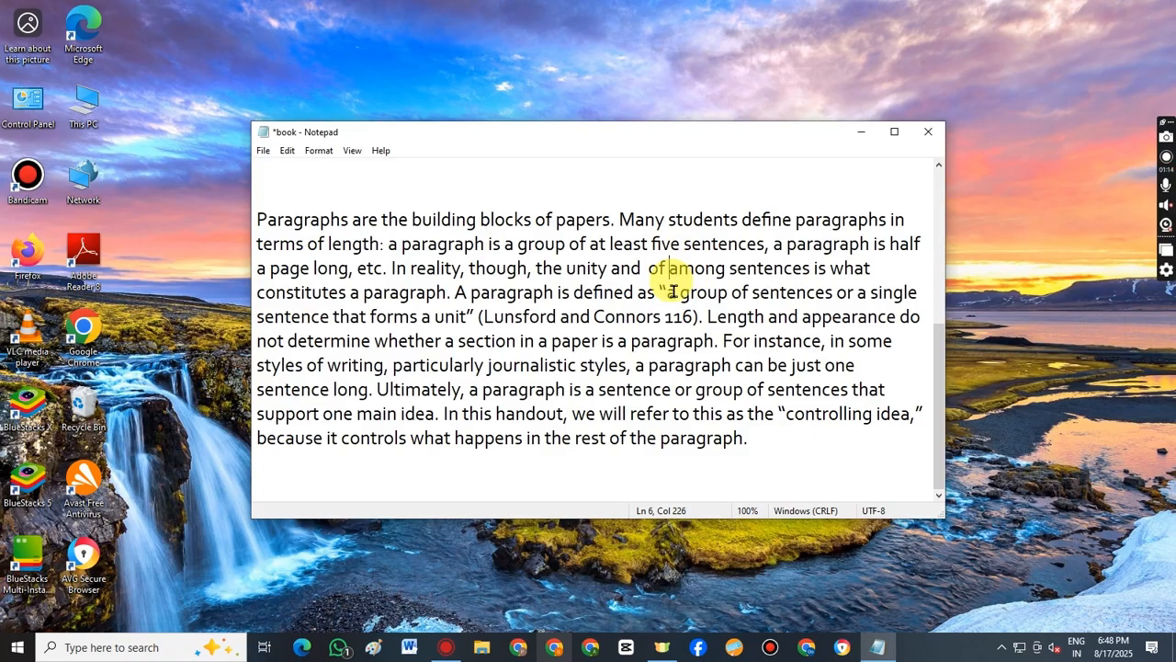
- Paste the cut word "ideas" at the end of the paragraph, right after its final sentence
left_click(764, 438)
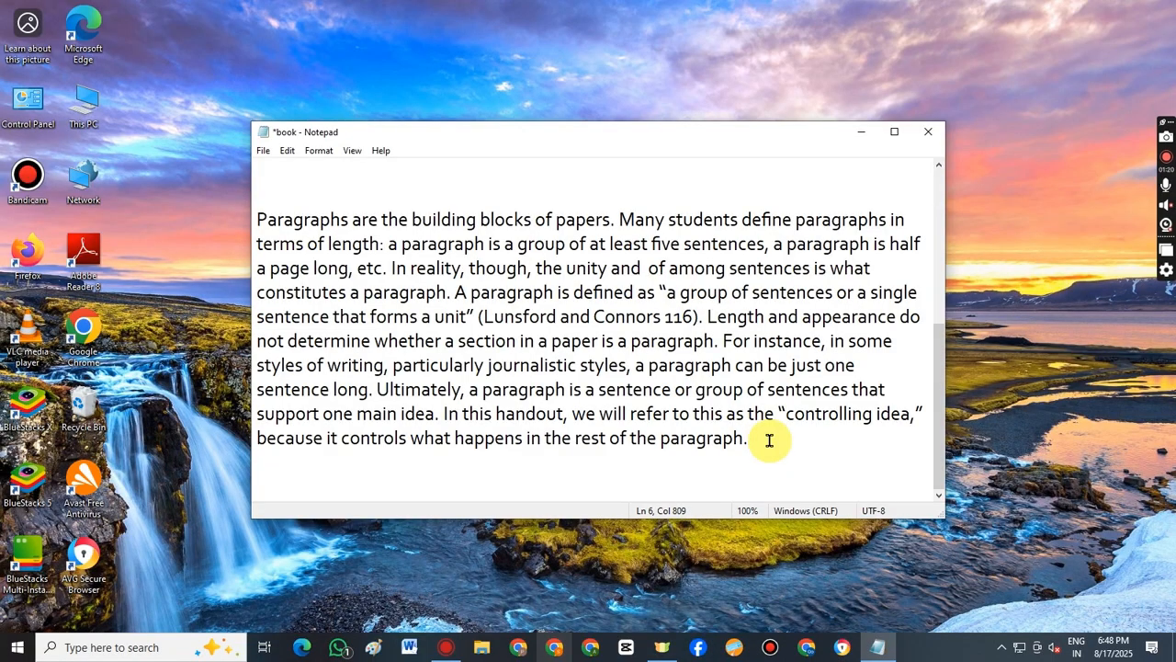
left_click(292, 152)
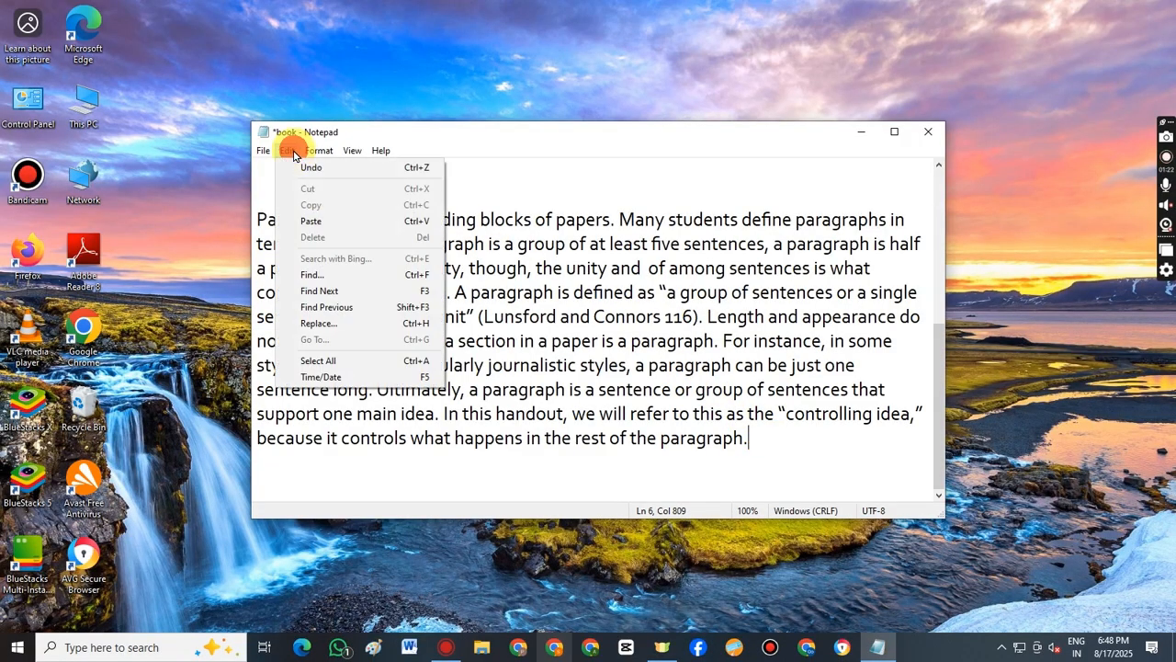
left_click(312, 222)
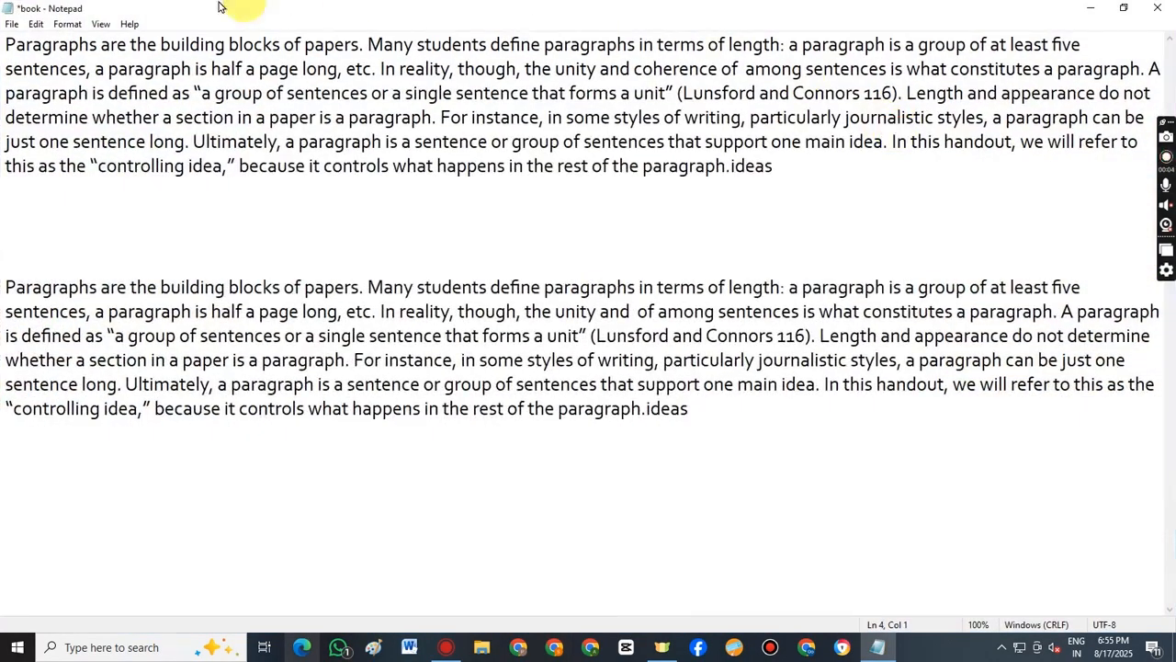
- Delete the entire second paragraph, from "Paragraphs are the building blocks" through the trailing word "ideas"
left_click(35, 24)
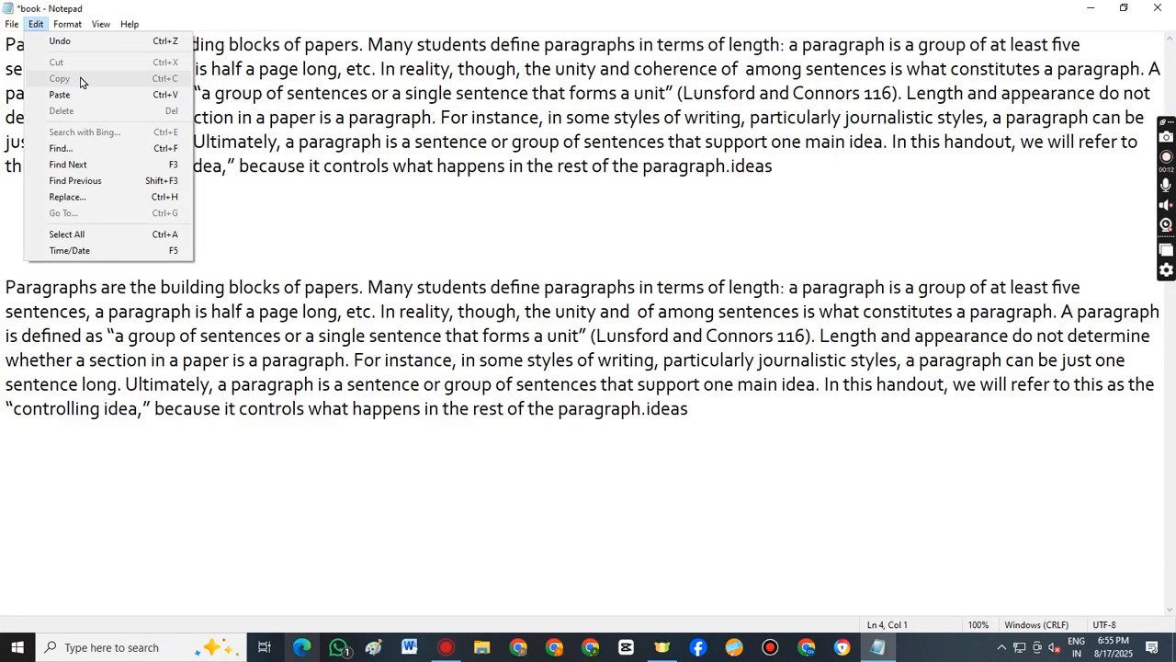
left_click(84, 290)
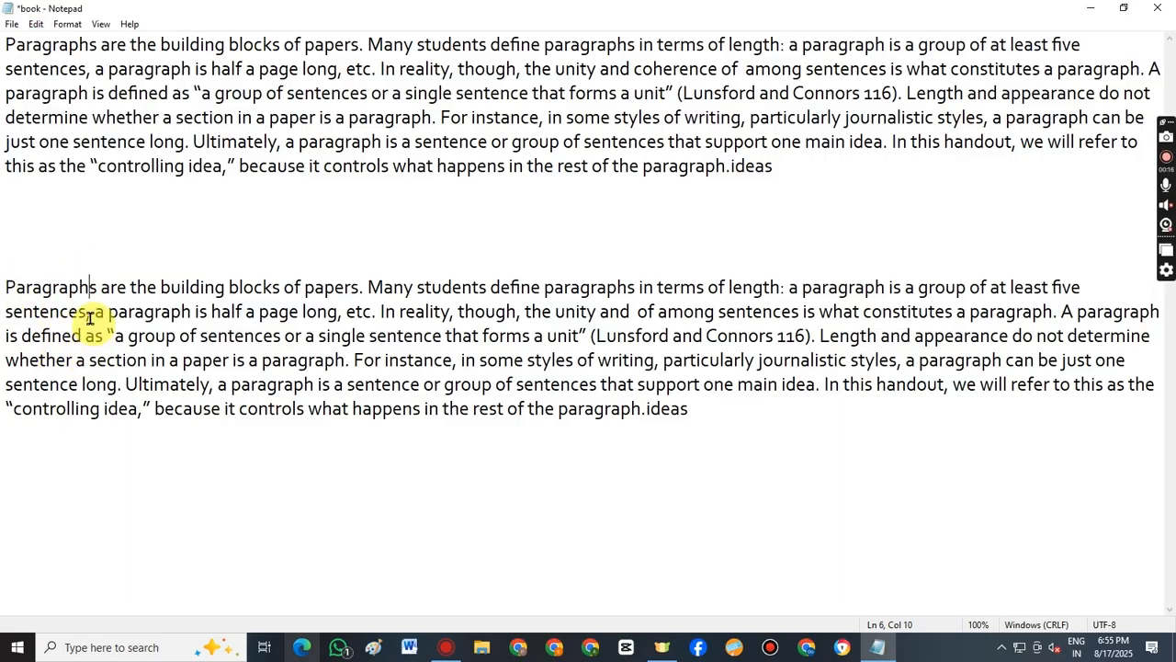
left_click(21, 288)
left_click_drag(21, 288, 695, 401)
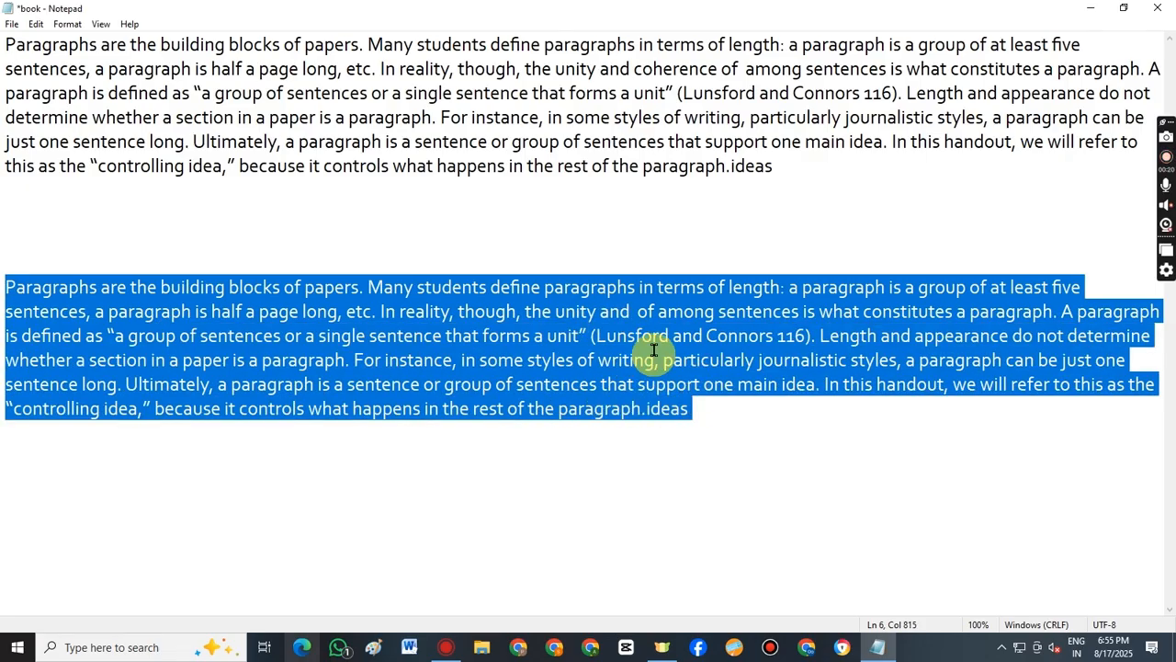
key("Delete")
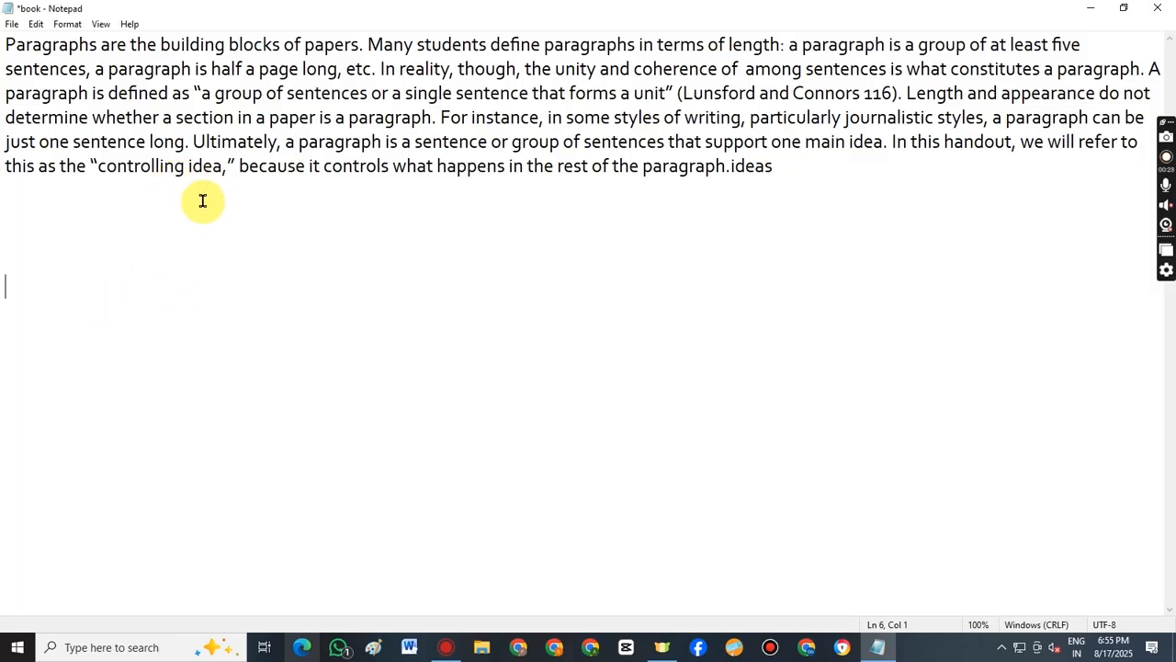
- Copy the whole first paragraph and paste it on line 6, below the blank lines
left_click_drag(5, 44, 780, 171)
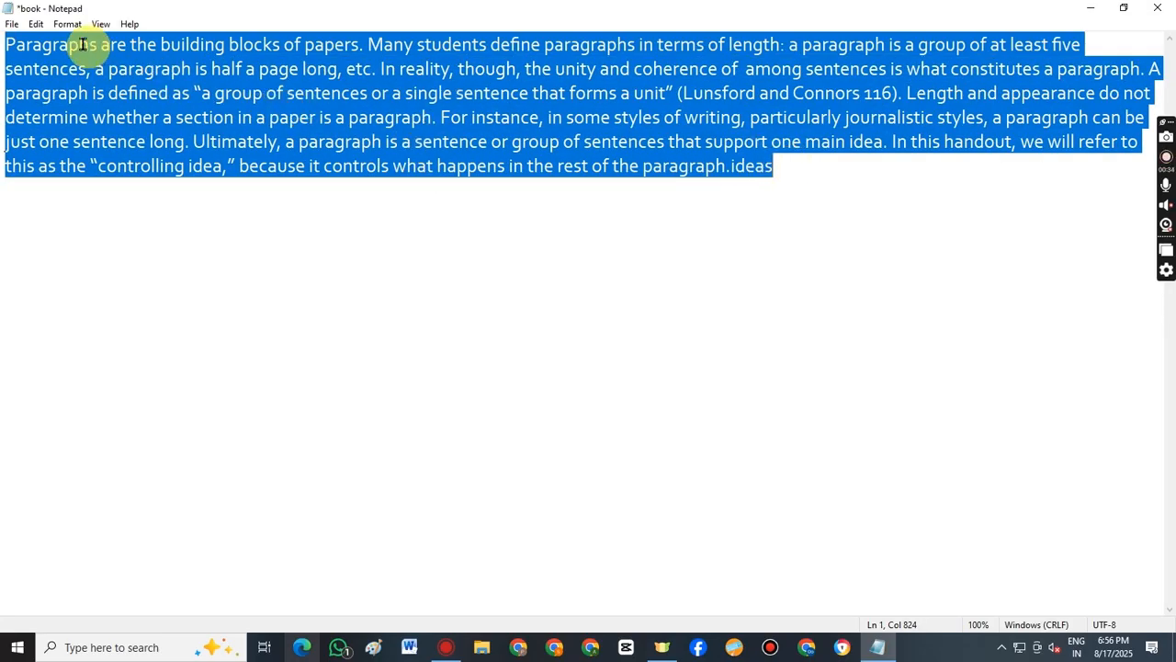
left_click(35, 24)
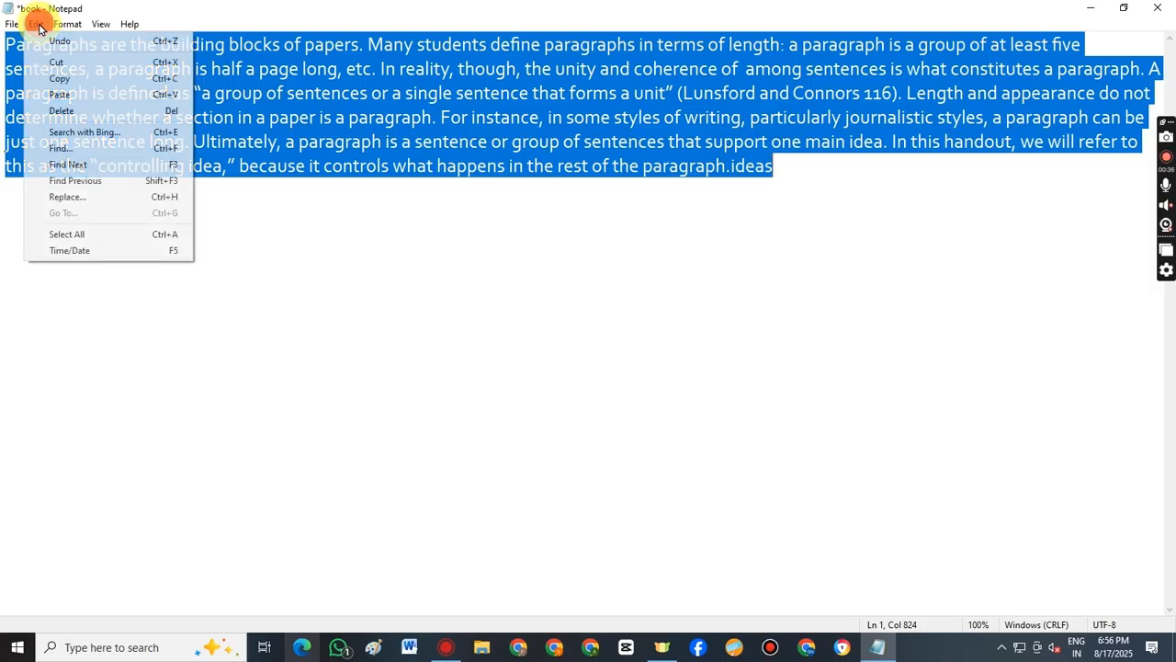
left_click(97, 79)
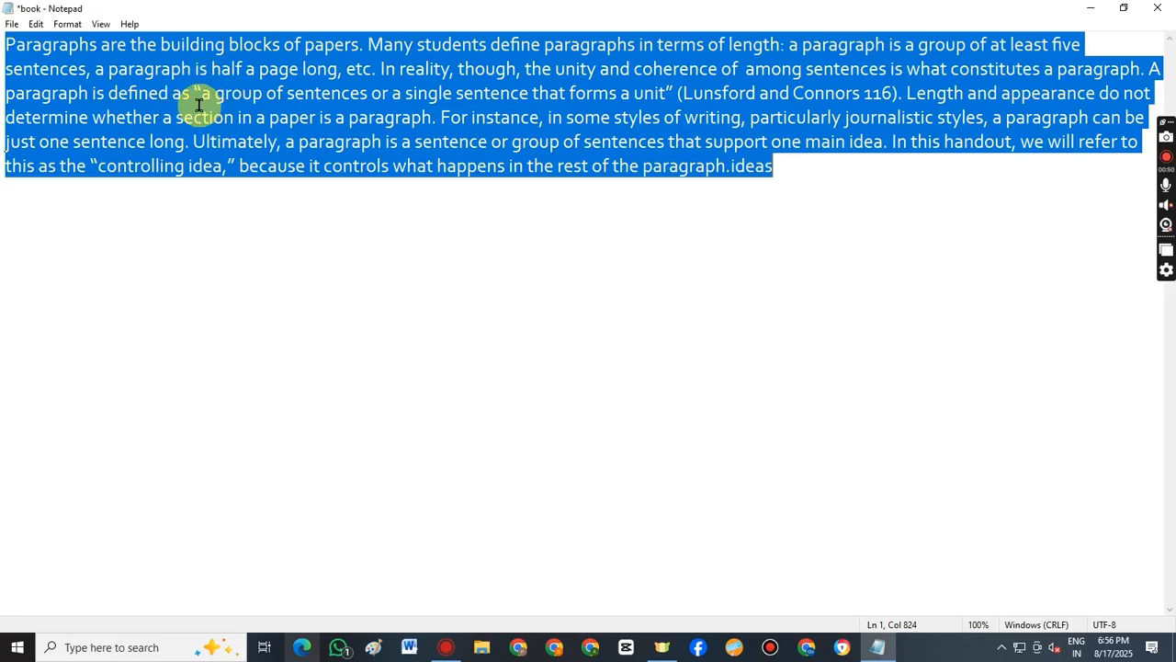
left_click(29, 291)
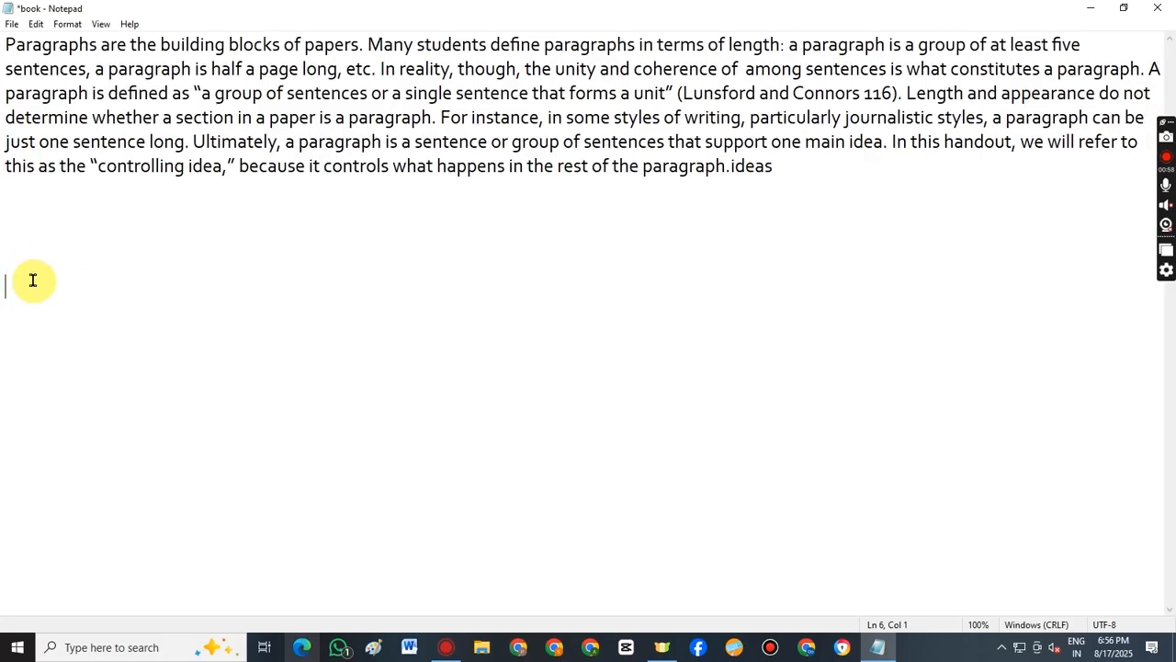
left_click(33, 25)
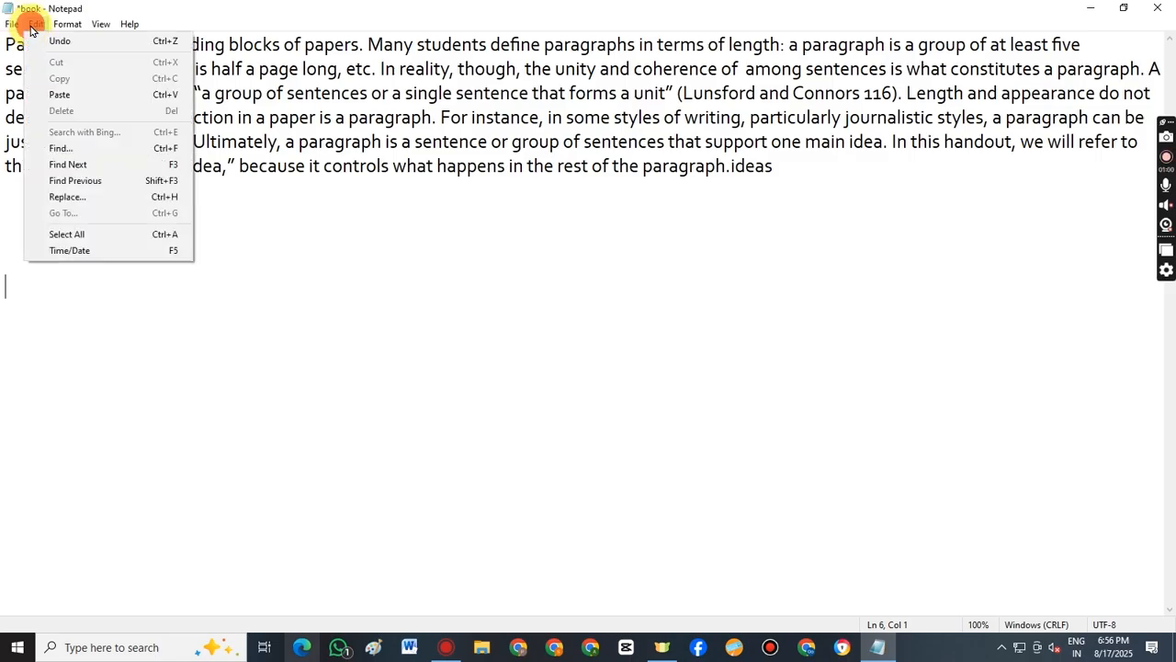
left_click(60, 94)
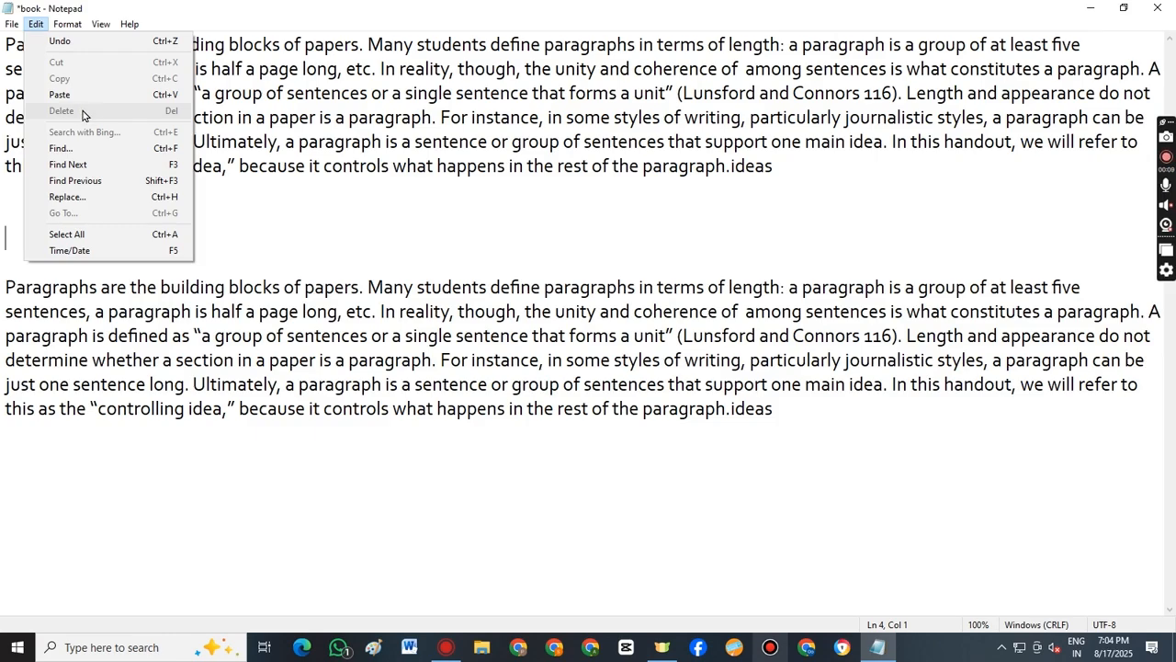
- Delete the whole lower copy of the paragraph with the Delete command
left_click(234, 261)
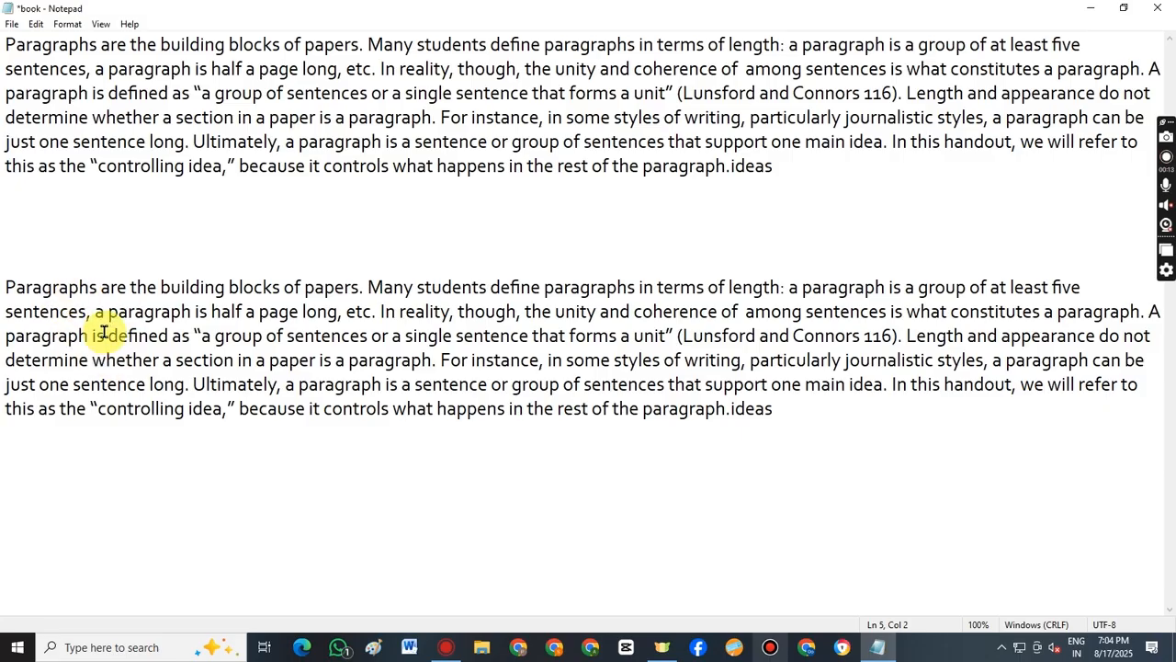
left_click_drag(6, 286, 792, 416)
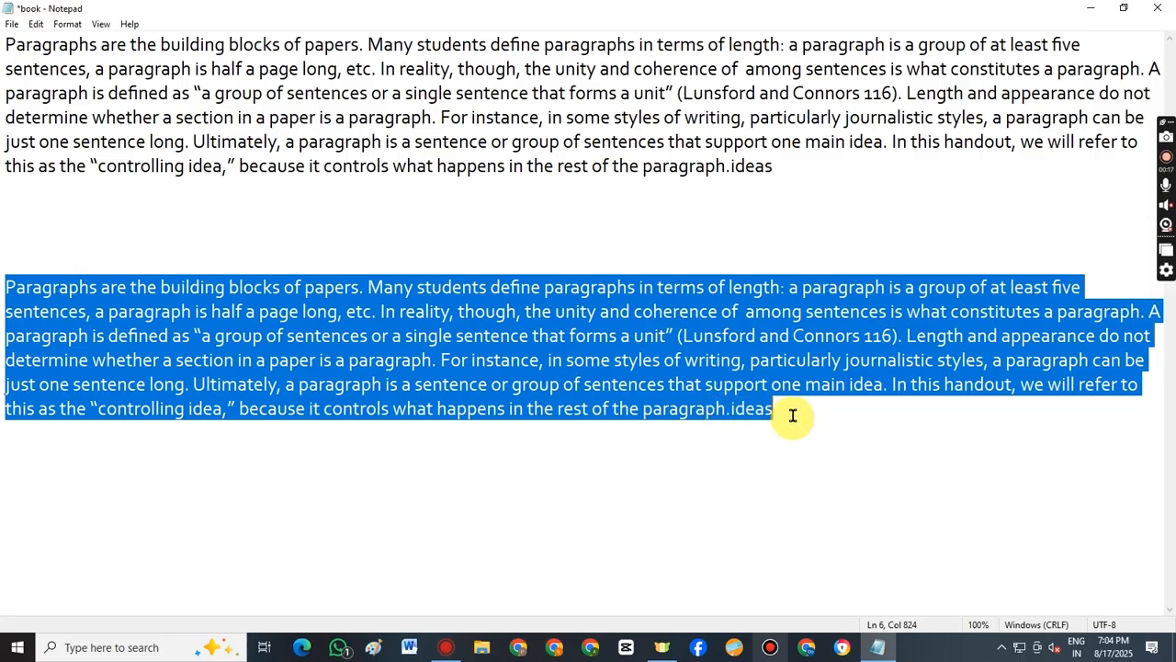
left_click(35, 24)
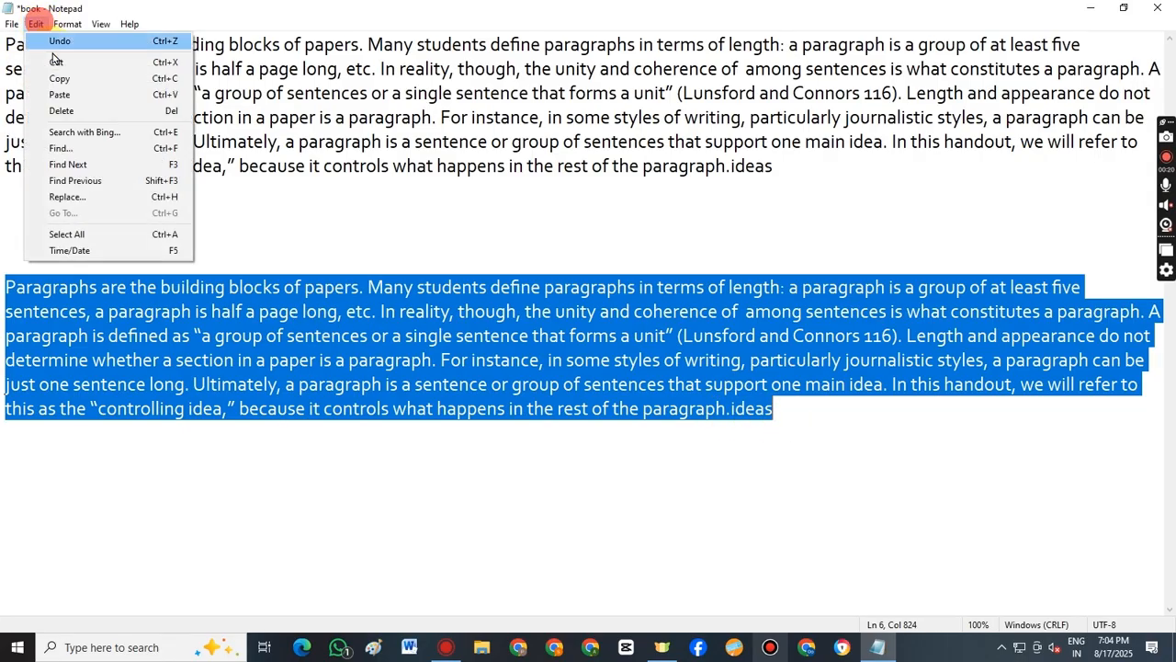
left_click(63, 110)
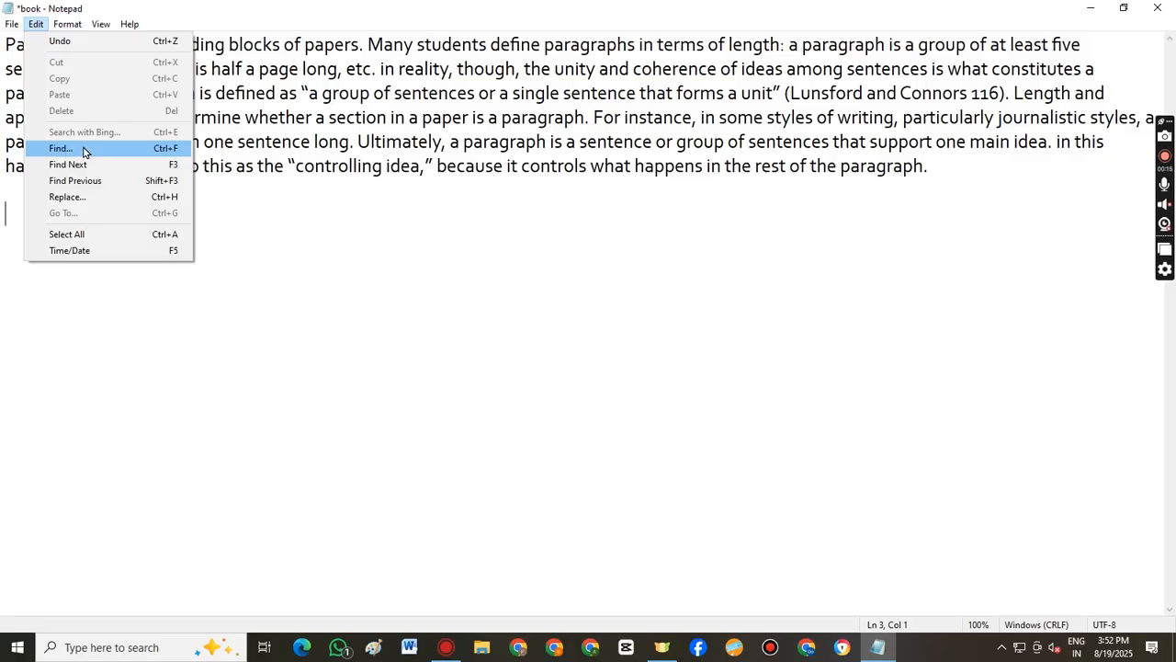
- Search the document for "in" and step through its first four occurrences, keeping the Find dialog clear of the text
left_click(82, 152)
left_click_drag(116, 134, 423, 257)
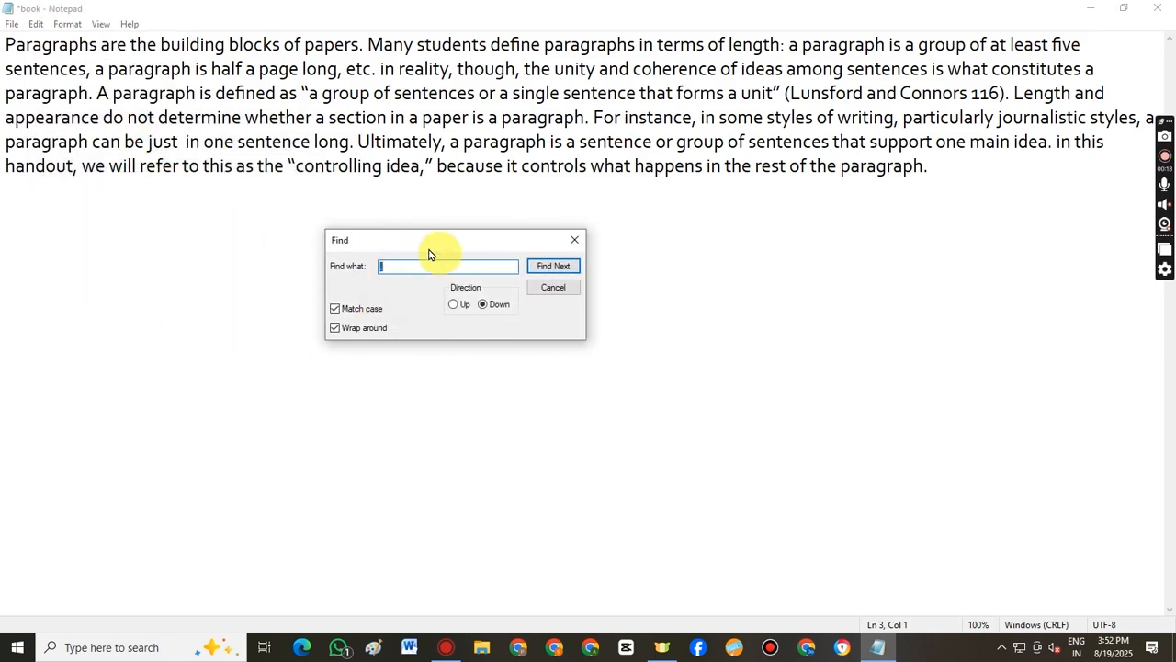
key("BackSpace")
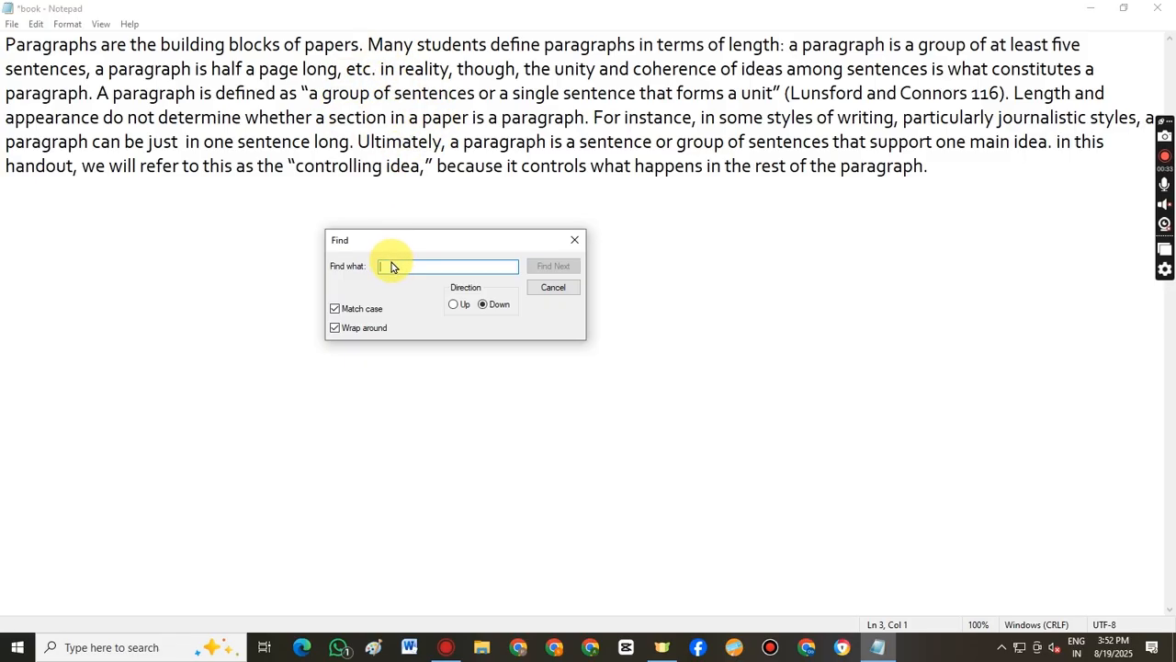
type("in")
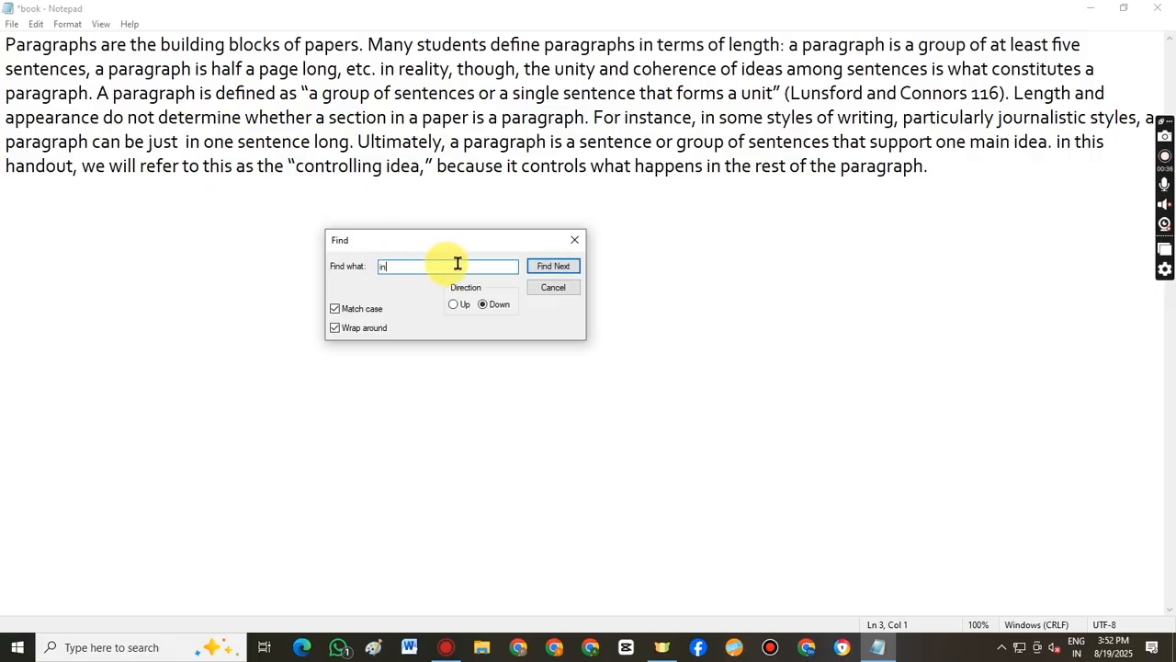
left_click(539, 268)
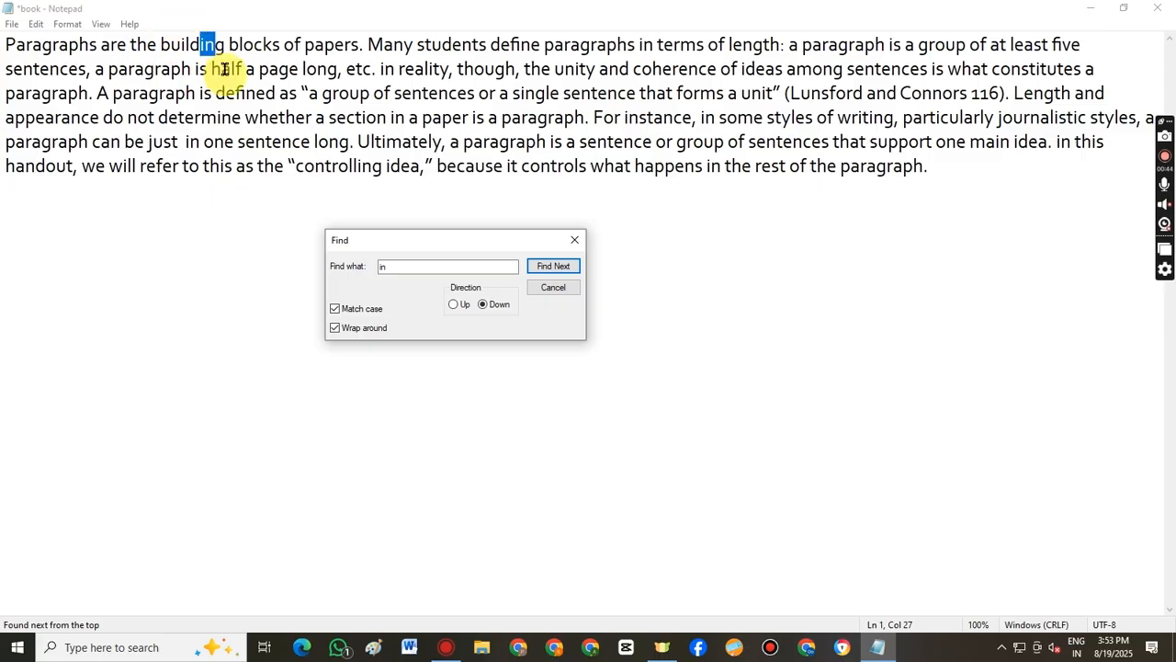
left_click(537, 269)
left_click(537, 269)
left_click(536, 269)
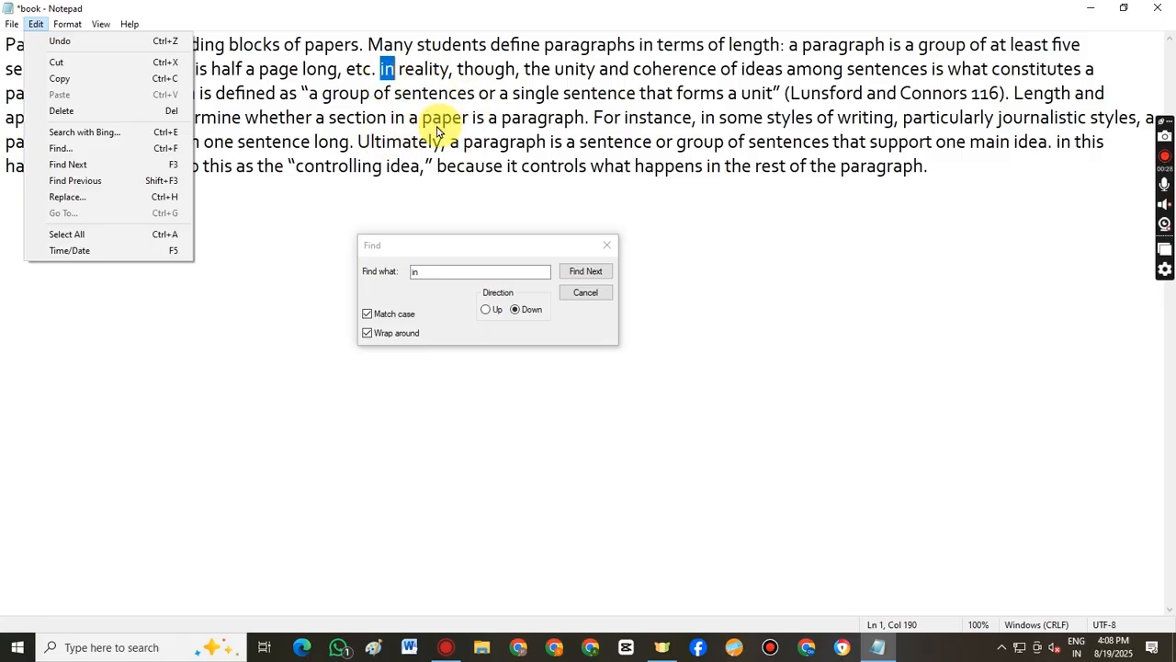
- Advance through the next two occurrences of "in" with the Find Next command
left_click(108, 165)
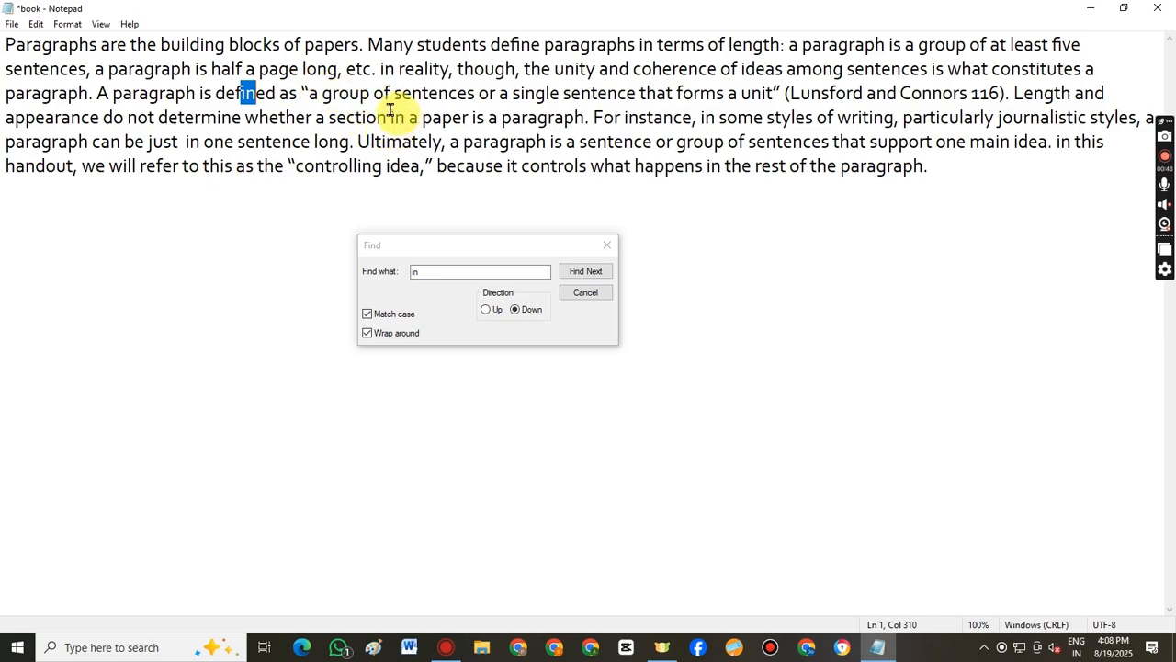
left_click(36, 23)
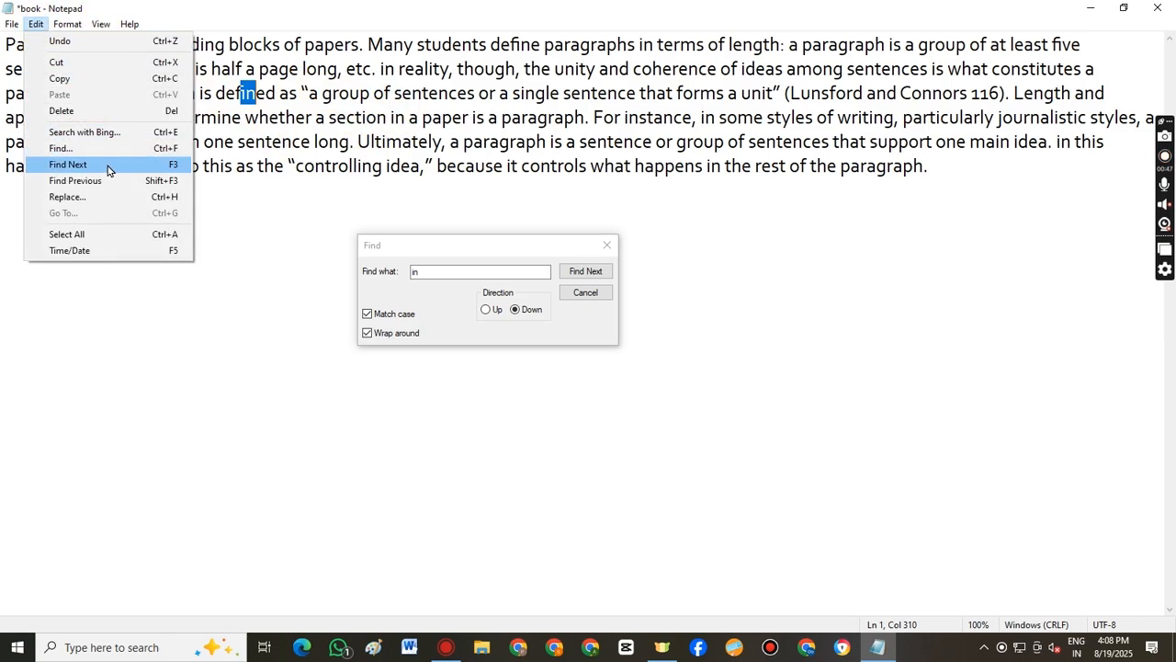
left_click(108, 169)
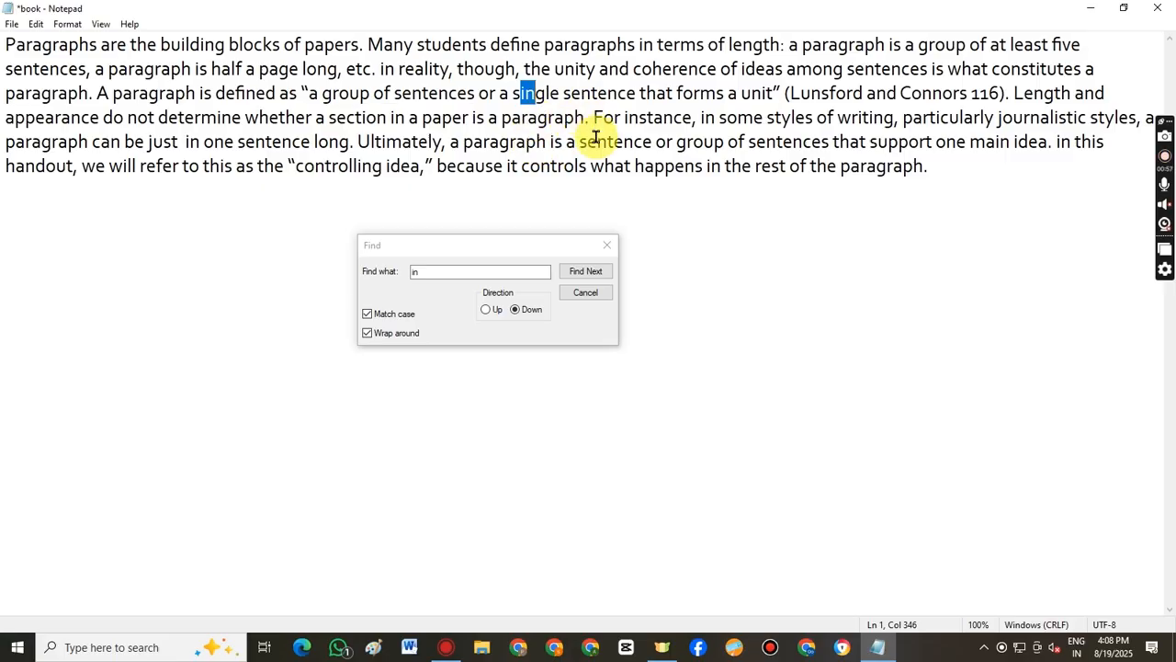
- Go back through the two preceding occurrences of "in" with the Find Previous command
left_click(41, 25)
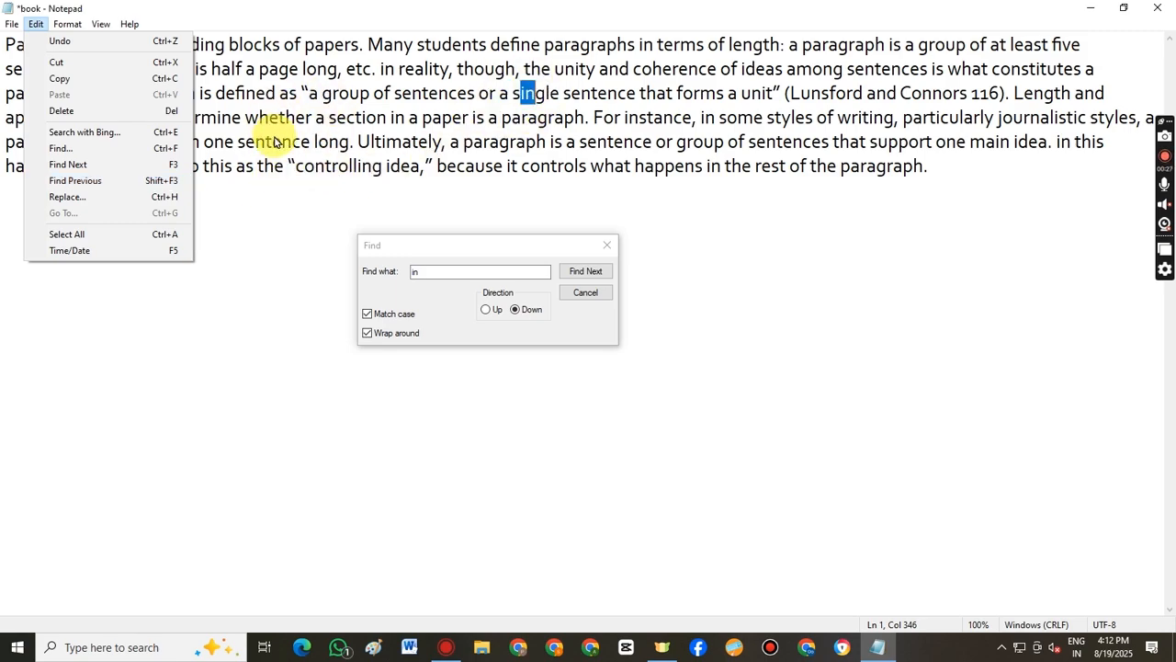
left_click(126, 181)
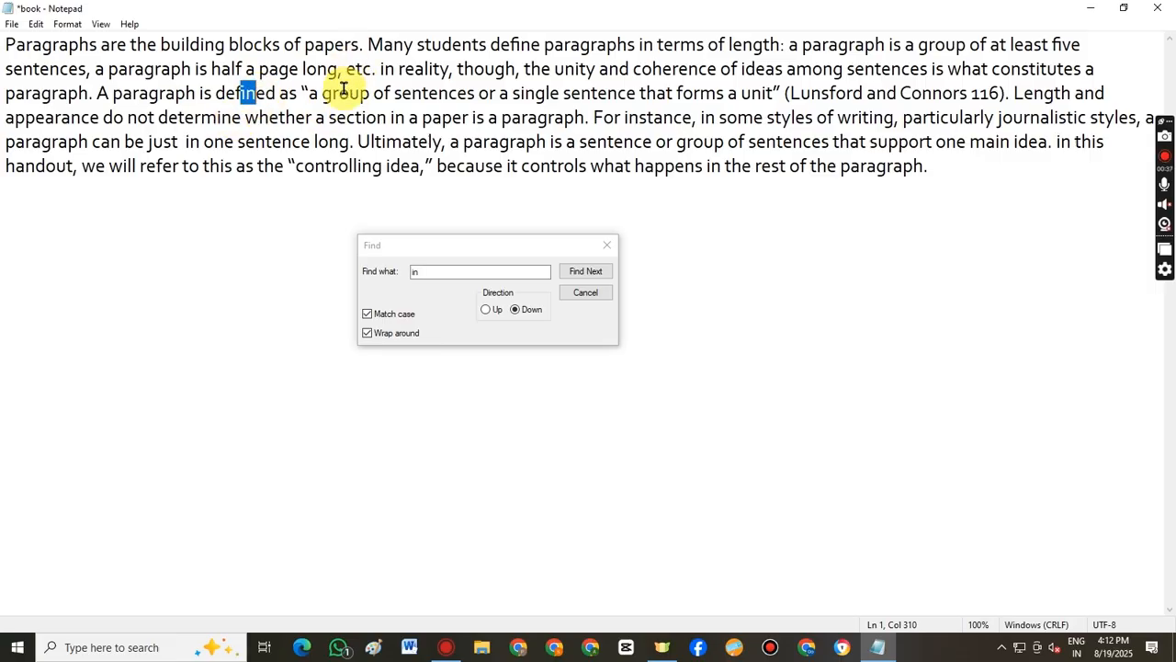
left_click(36, 25)
left_click(75, 180)
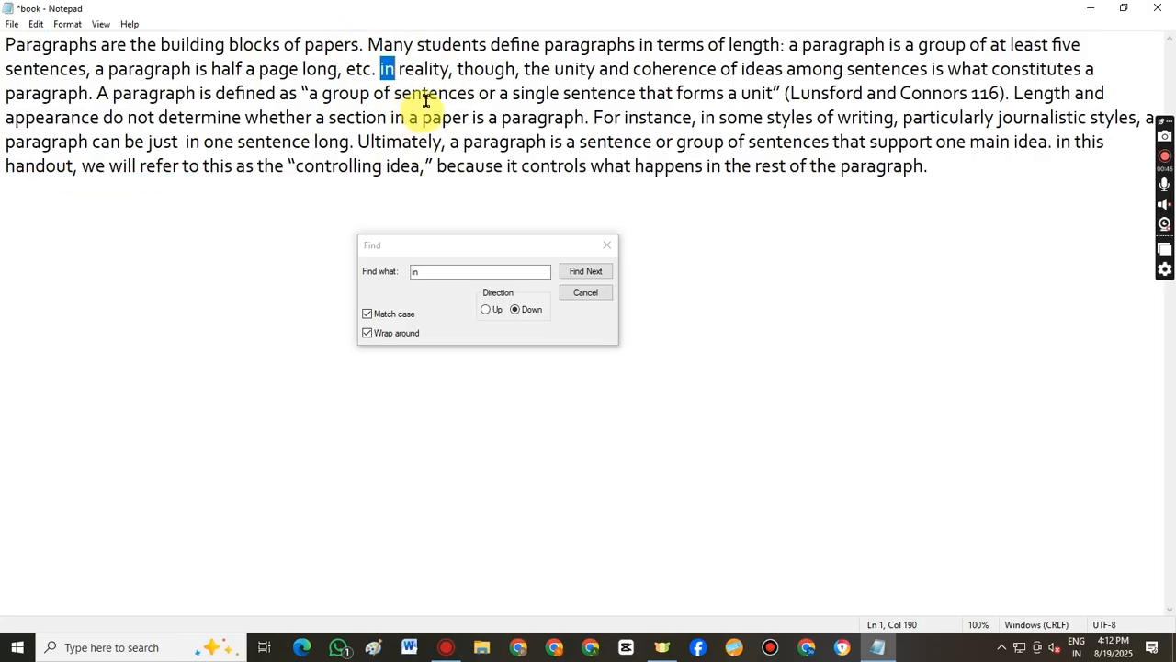
- Replace every occurrence of "five" in the document with "one" using the Replace command
left_click(36, 24)
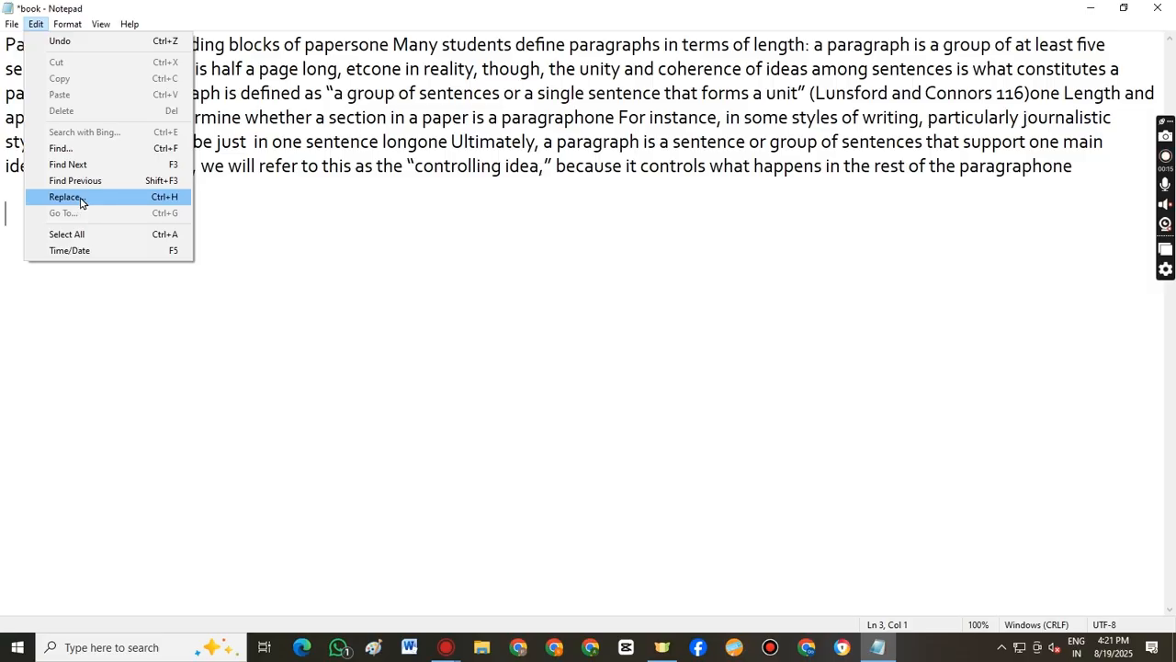
left_click(83, 199)
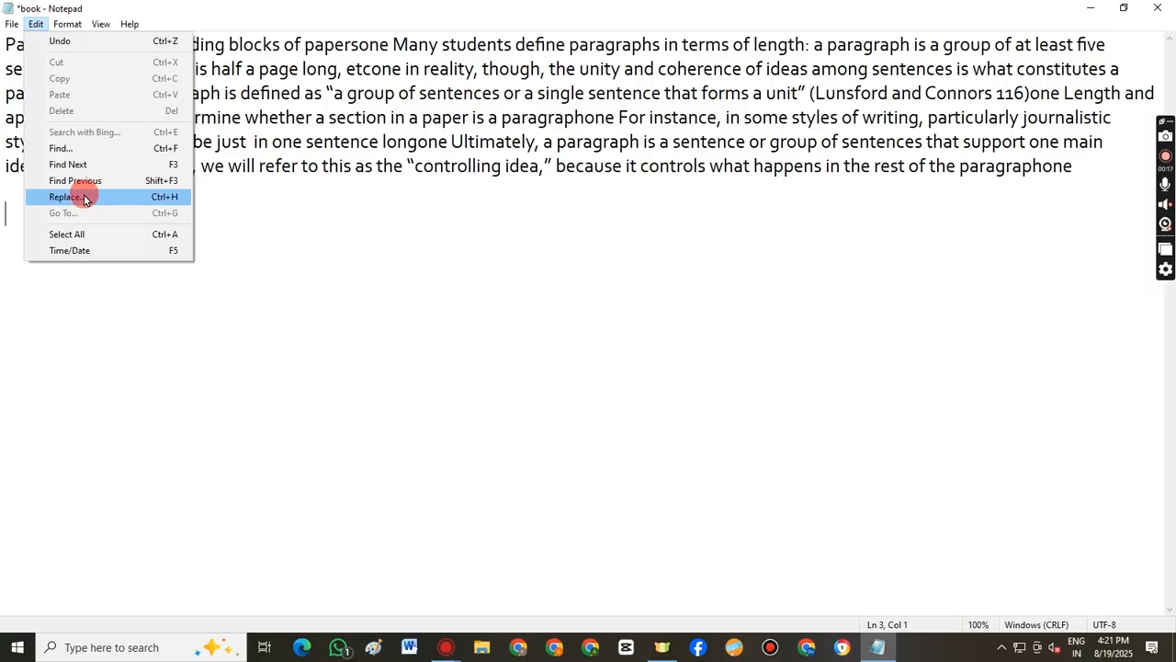
left_click_drag(140, 105, 462, 270)
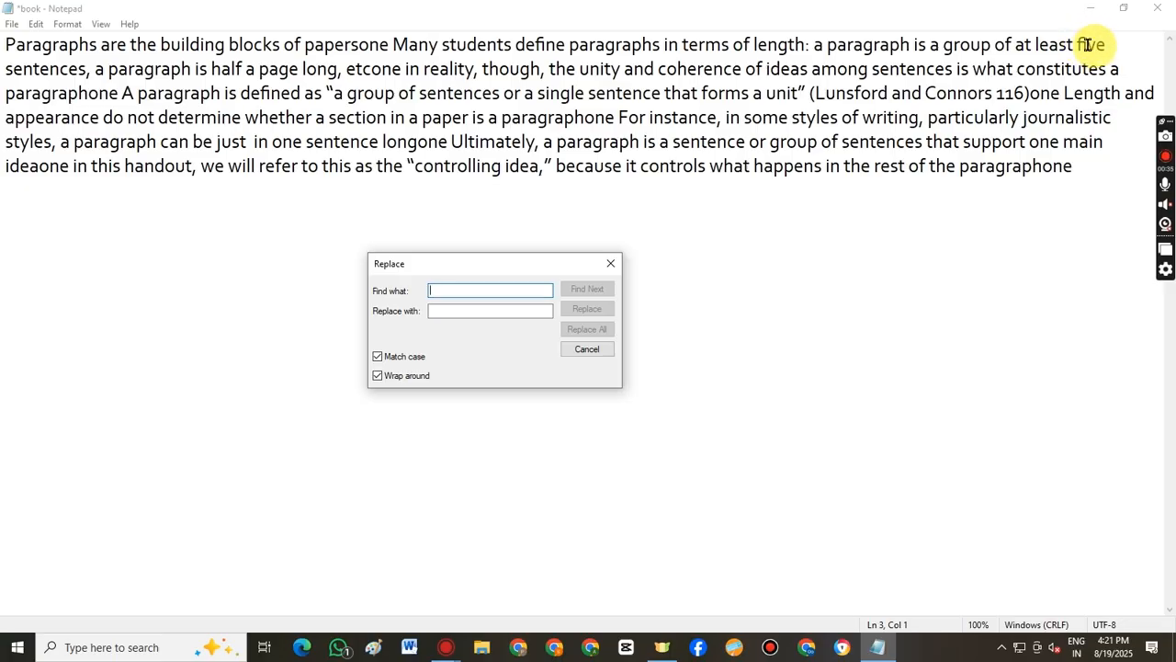
left_click(471, 288)
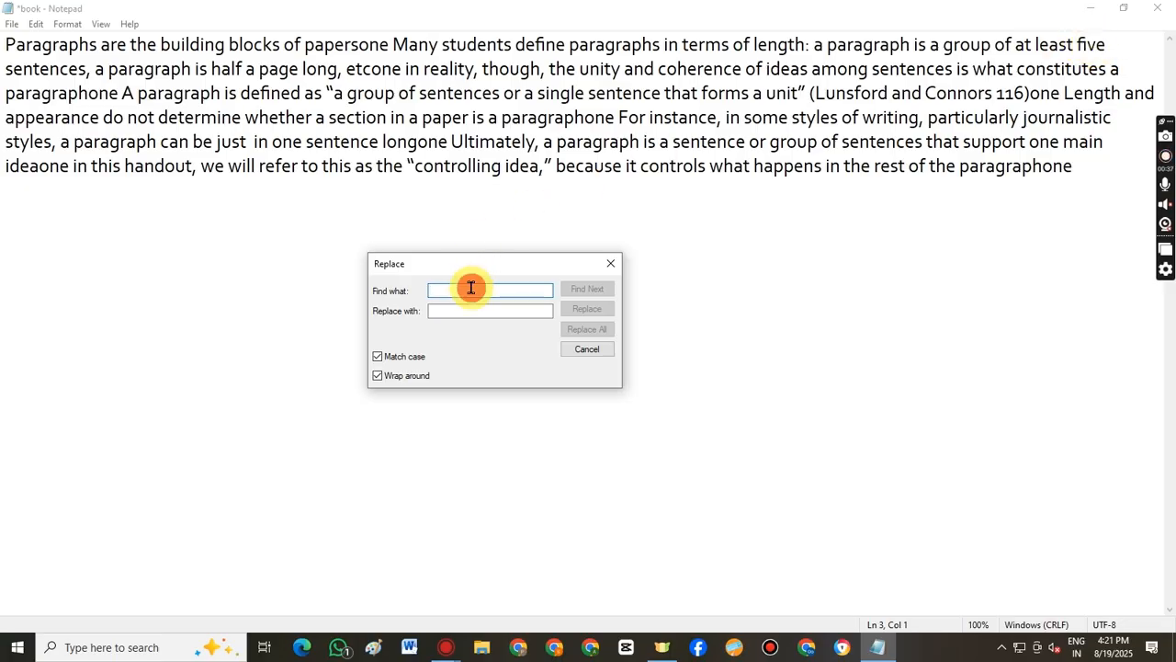
type("five")
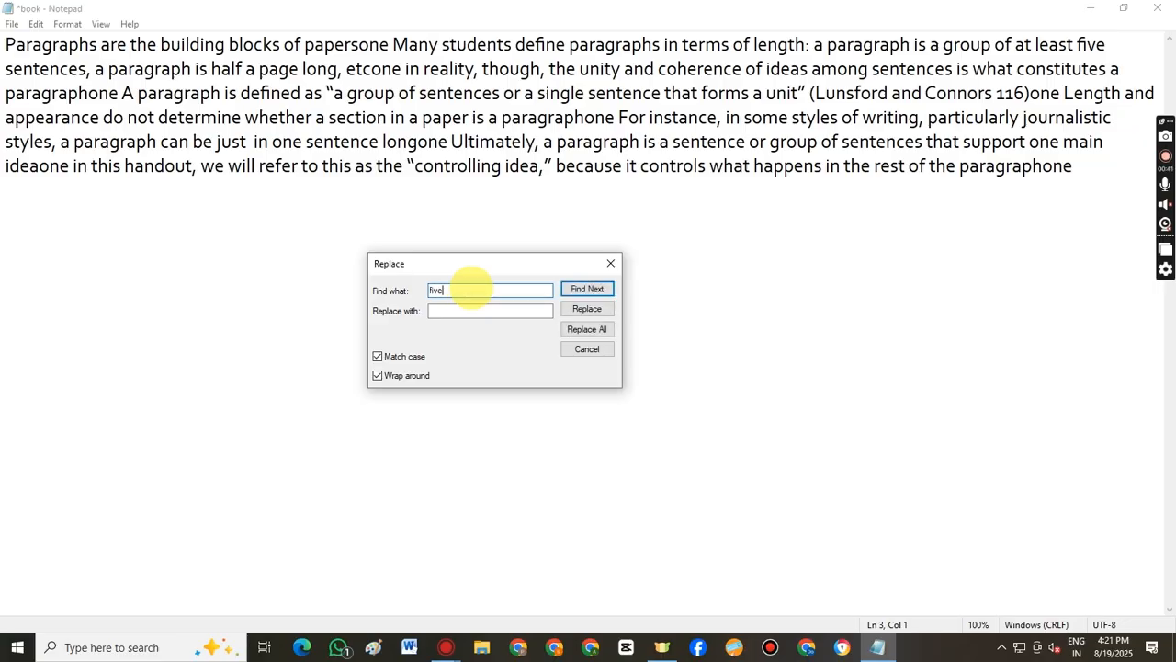
left_click(477, 310)
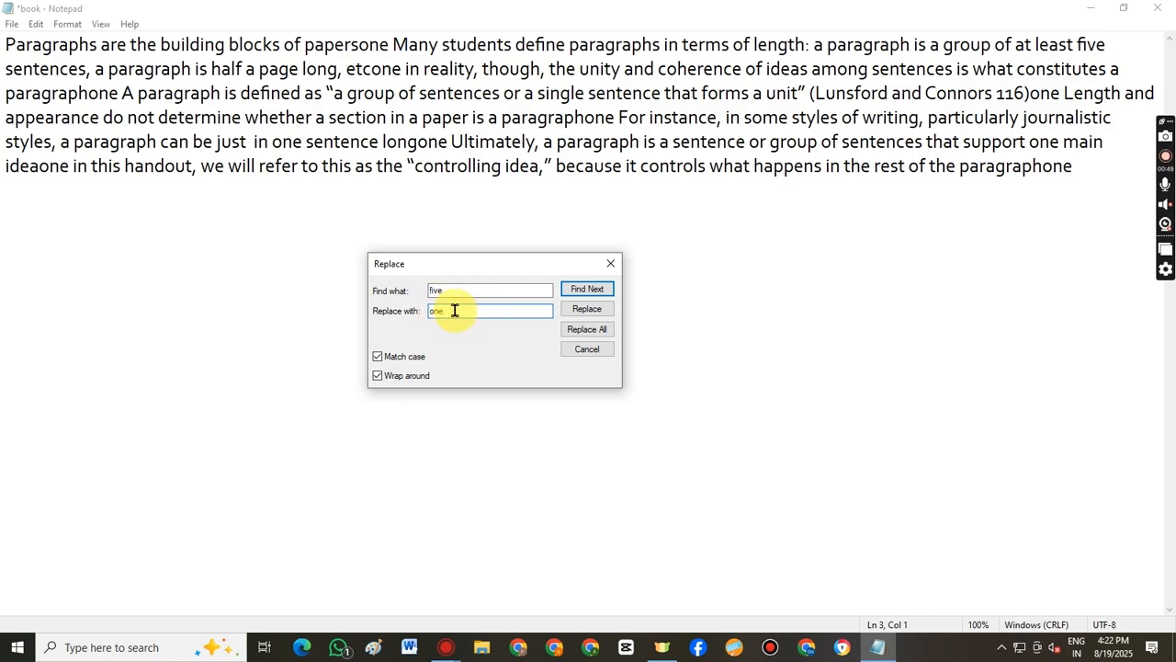
left_click(587, 331)
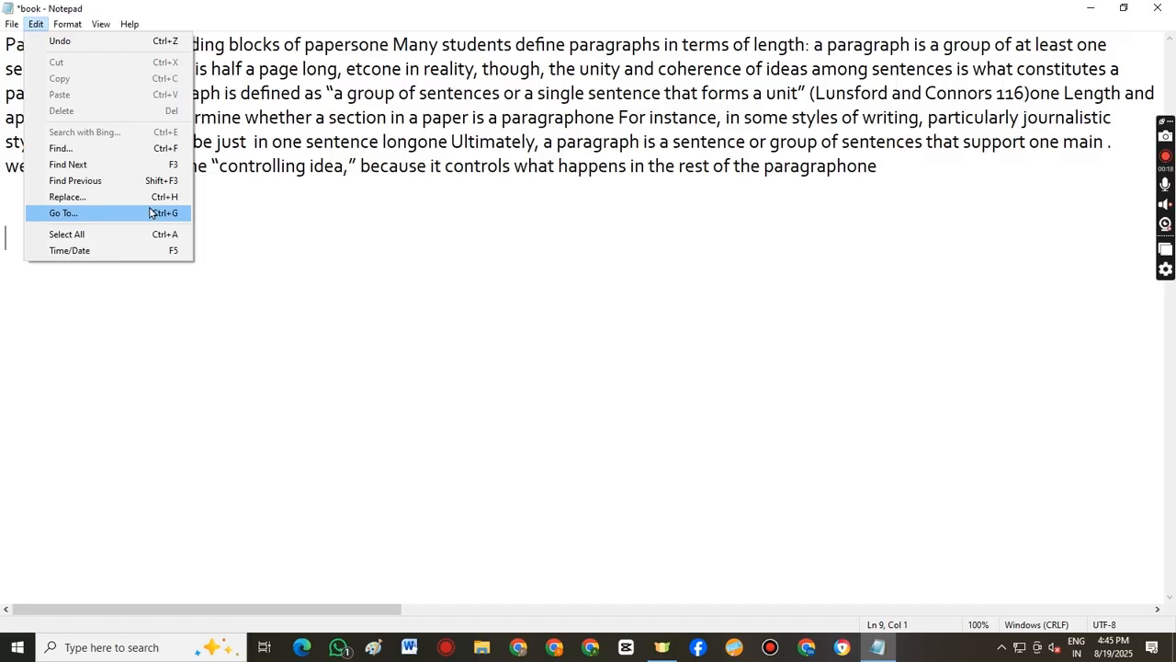
- Place the cursor at the start of the line beginning "we will refer" and jump to line 1 with the Go To command
left_click(211, 184)
left_click(14, 170)
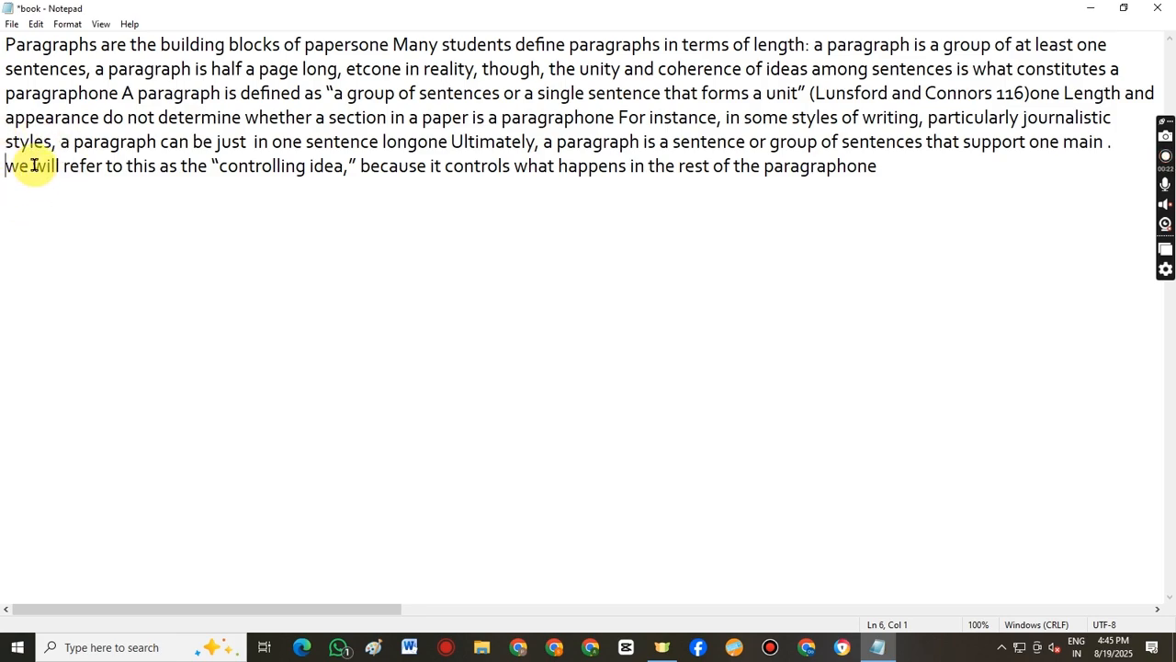
left_click(36, 24)
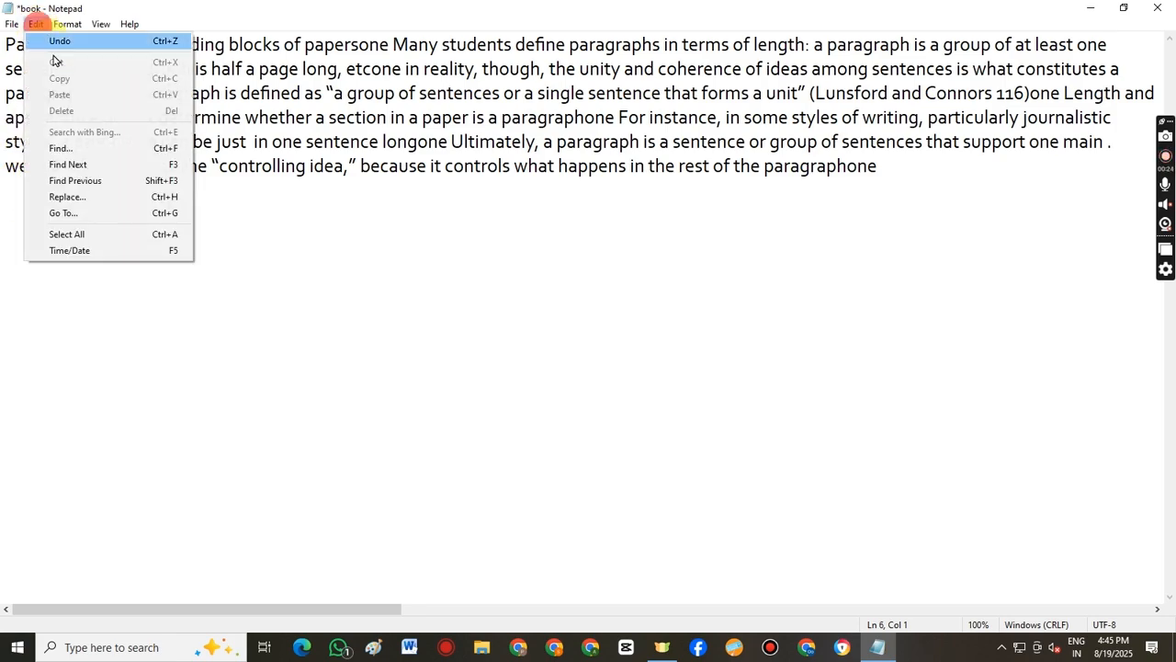
left_click(85, 214)
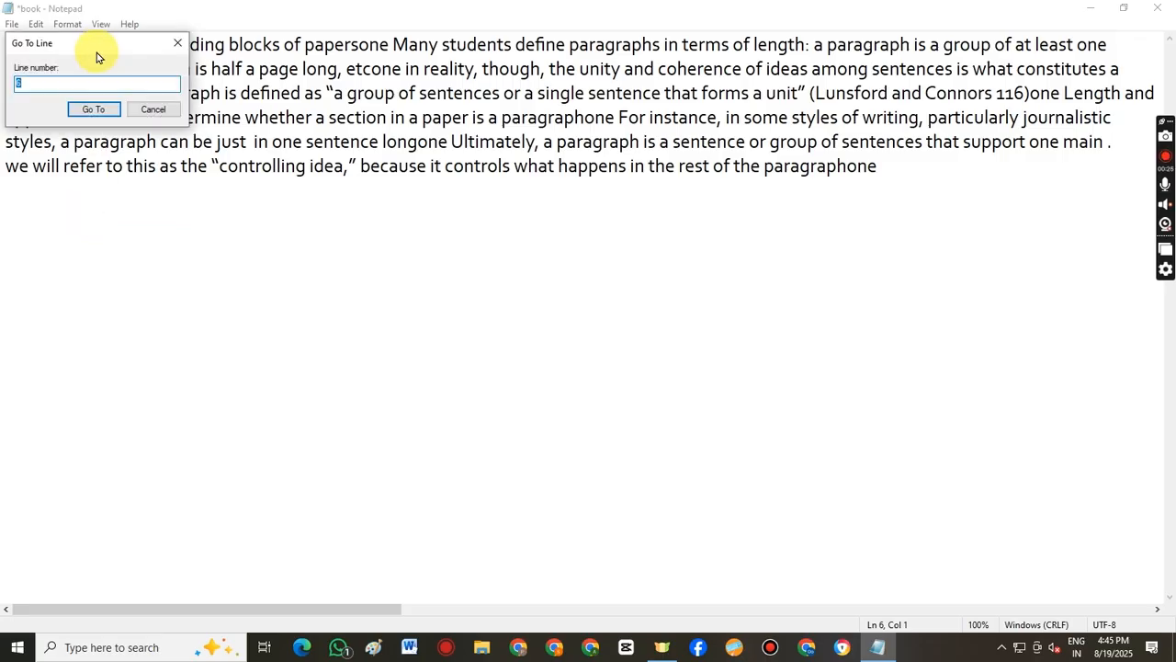
left_click_drag(96, 49, 301, 195)
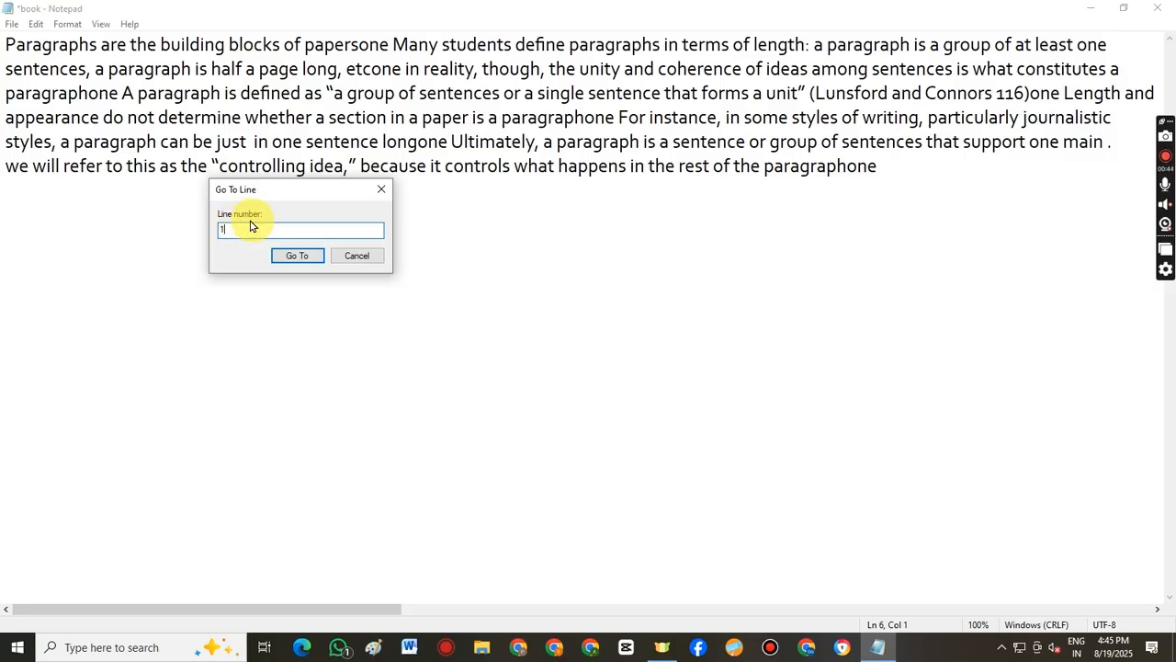
left_click(295, 255)
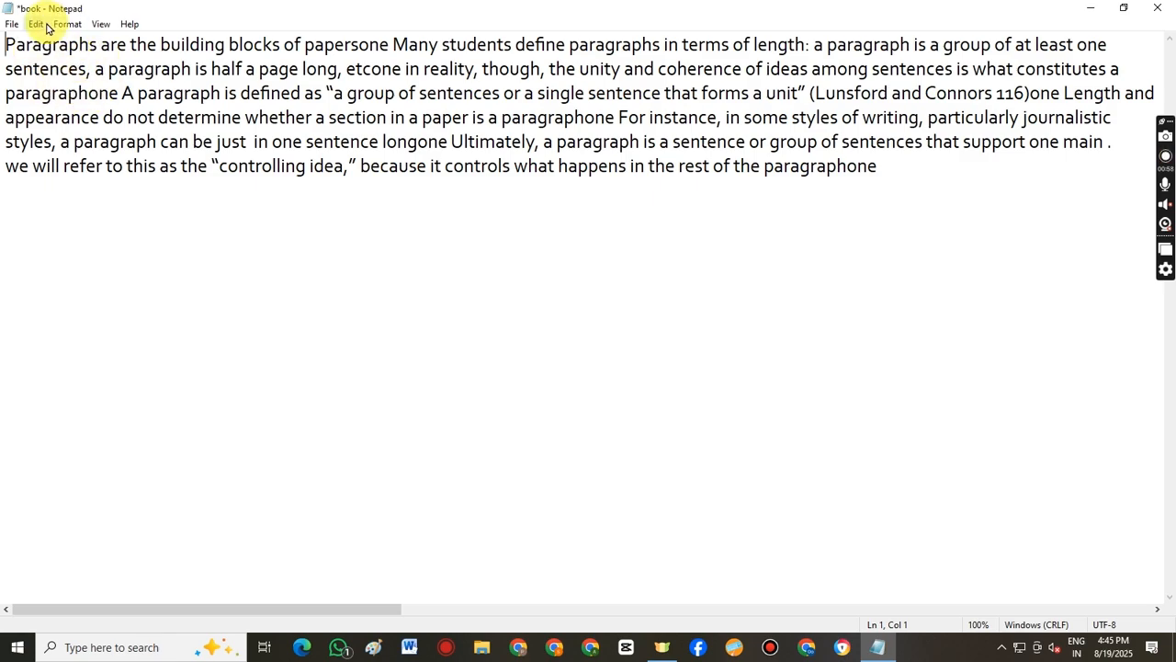
- Select all the document text, and insert the current time and date on blank line 11 below the paragraph
left_click(37, 24)
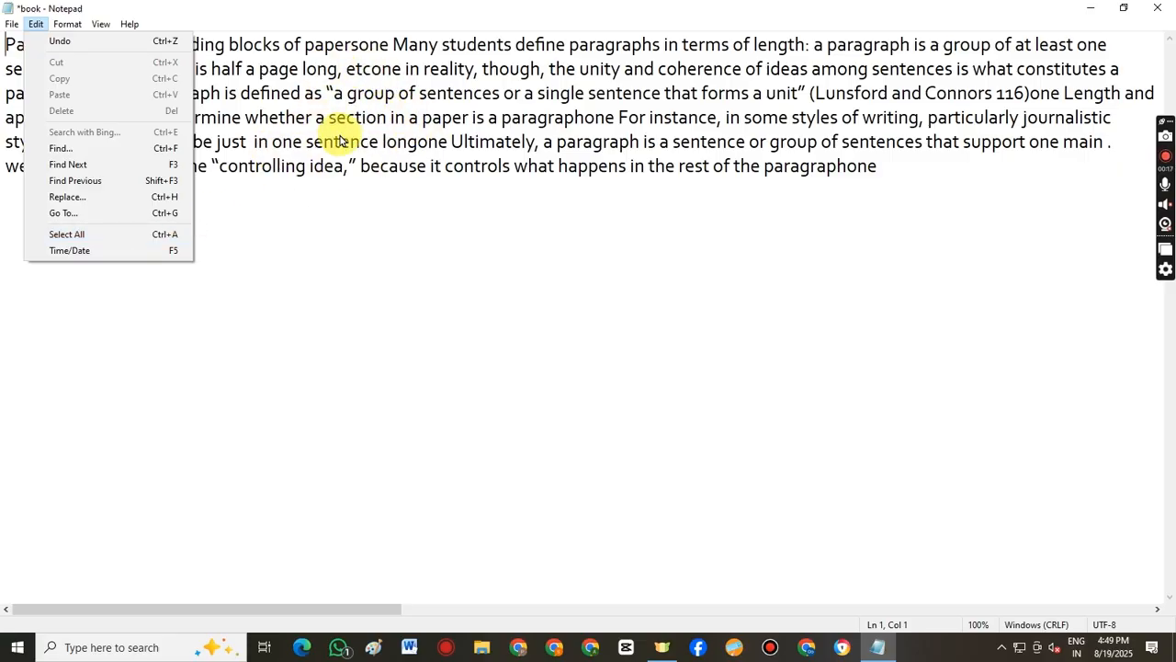
left_click(158, 234)
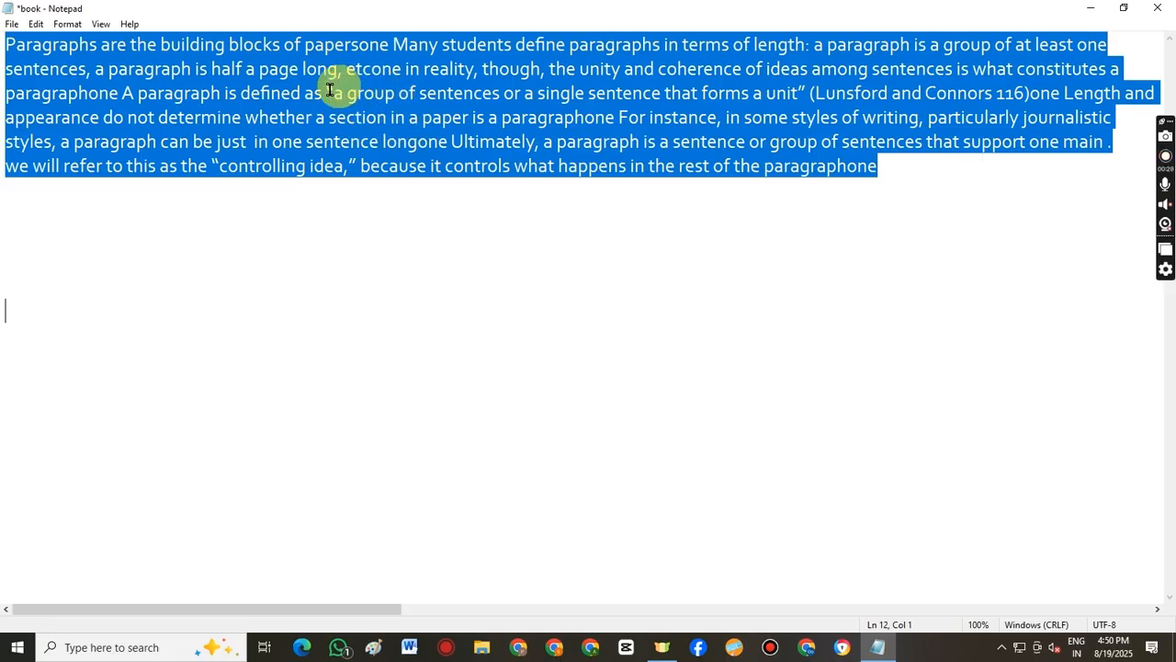
left_click(36, 24)
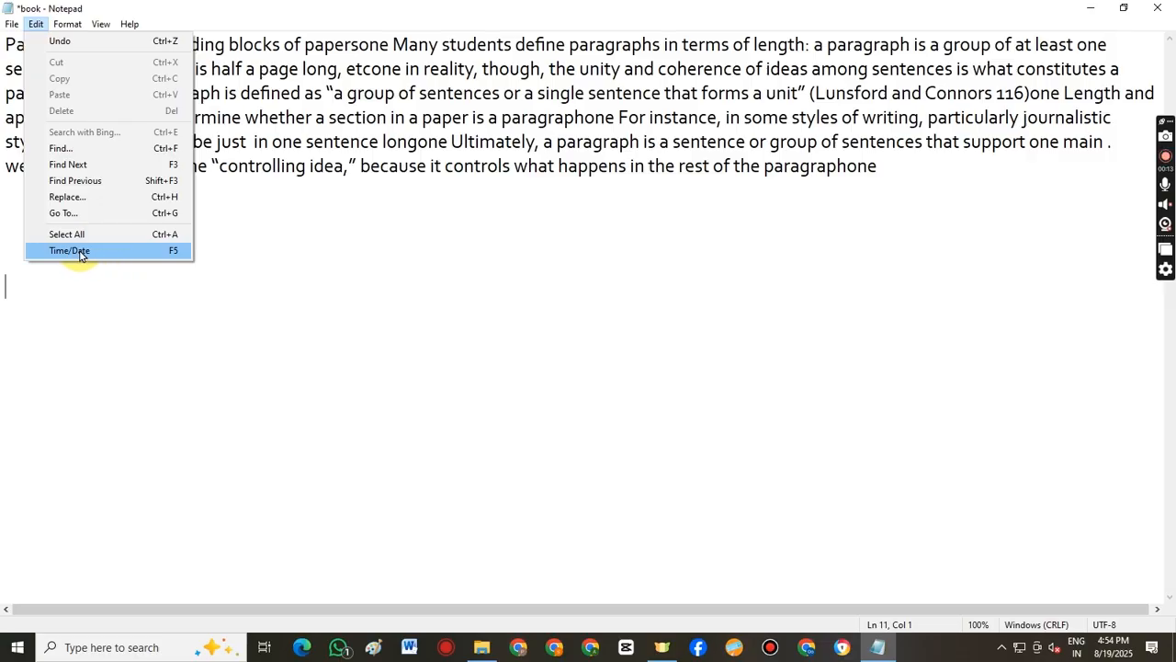
left_click(99, 250)
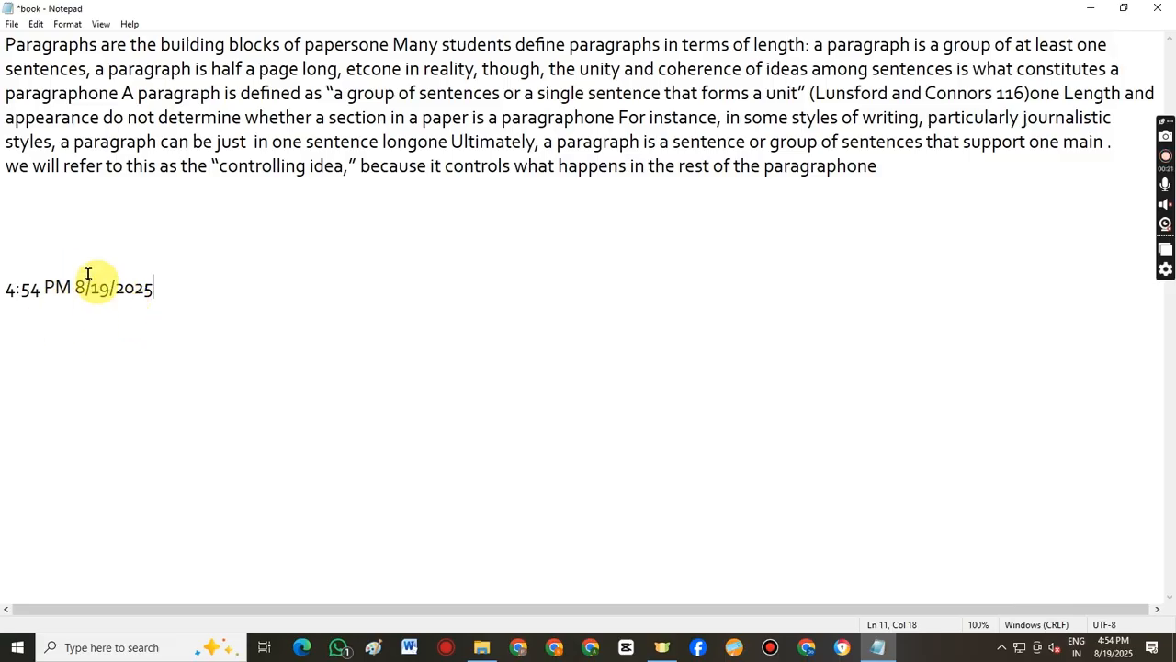
- Turn Word Wrap off to inspect the long unwrapped lines sideways, and turn Word Wrap back on
left_click(36, 24)
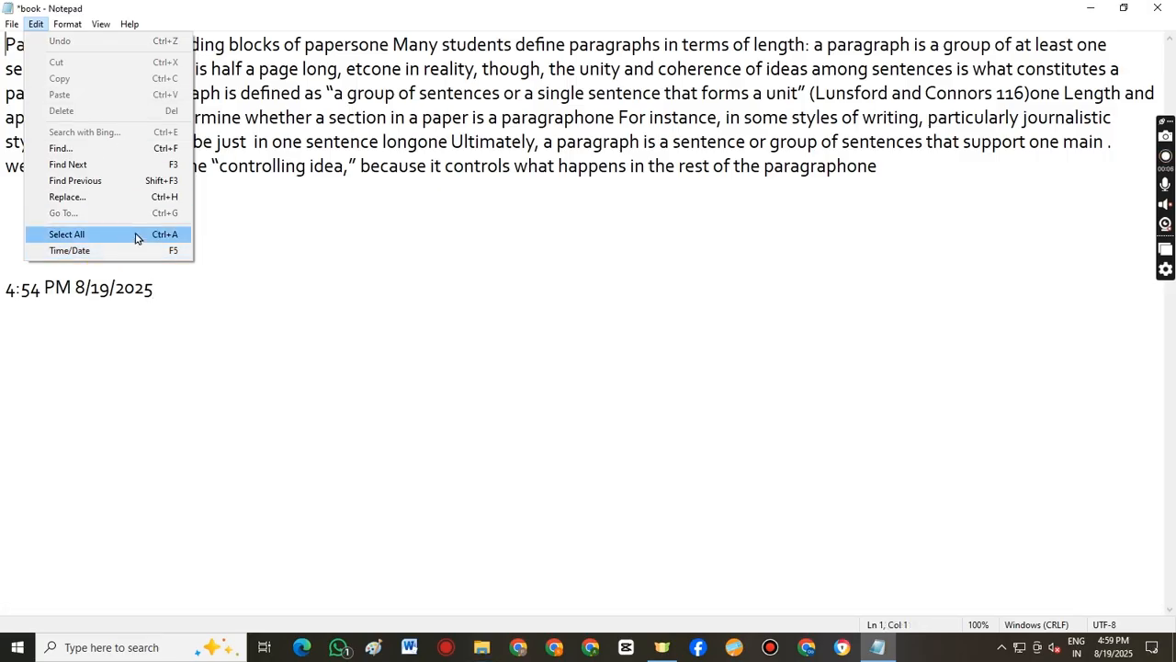
left_click(215, 217)
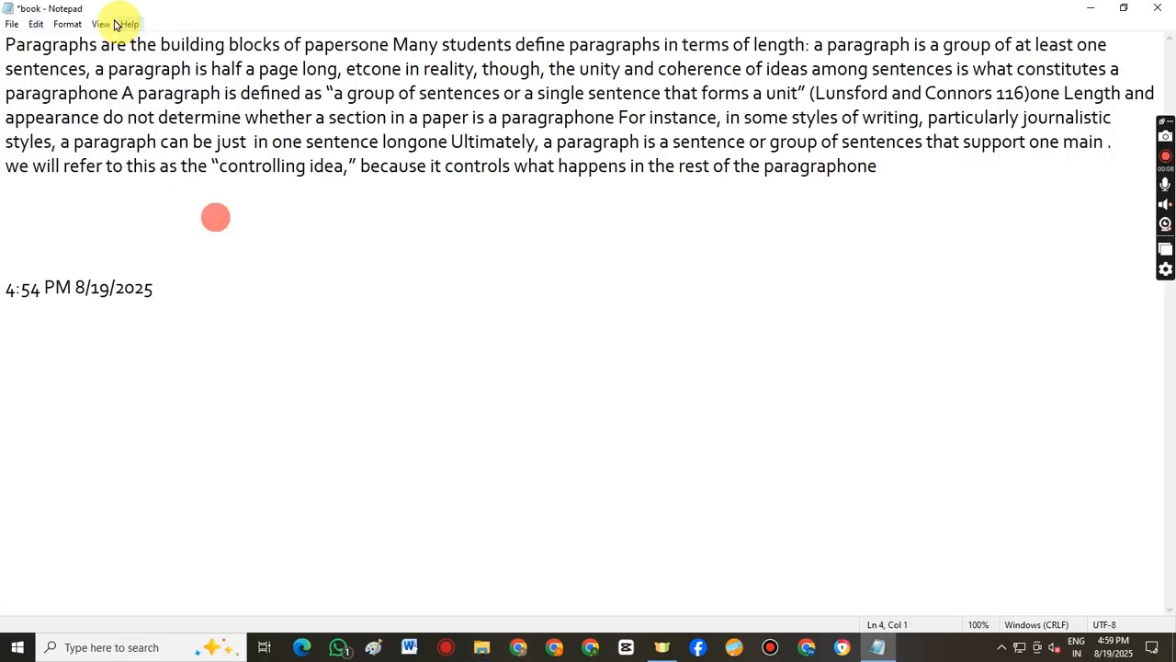
left_click(66, 24)
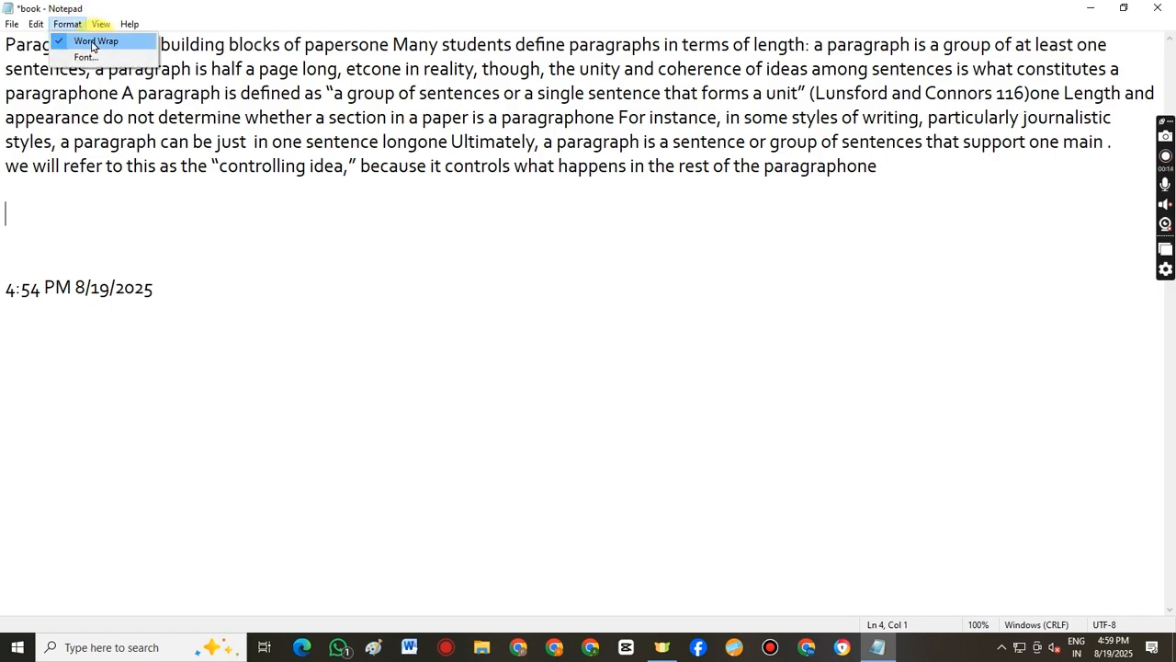
left_click(93, 42)
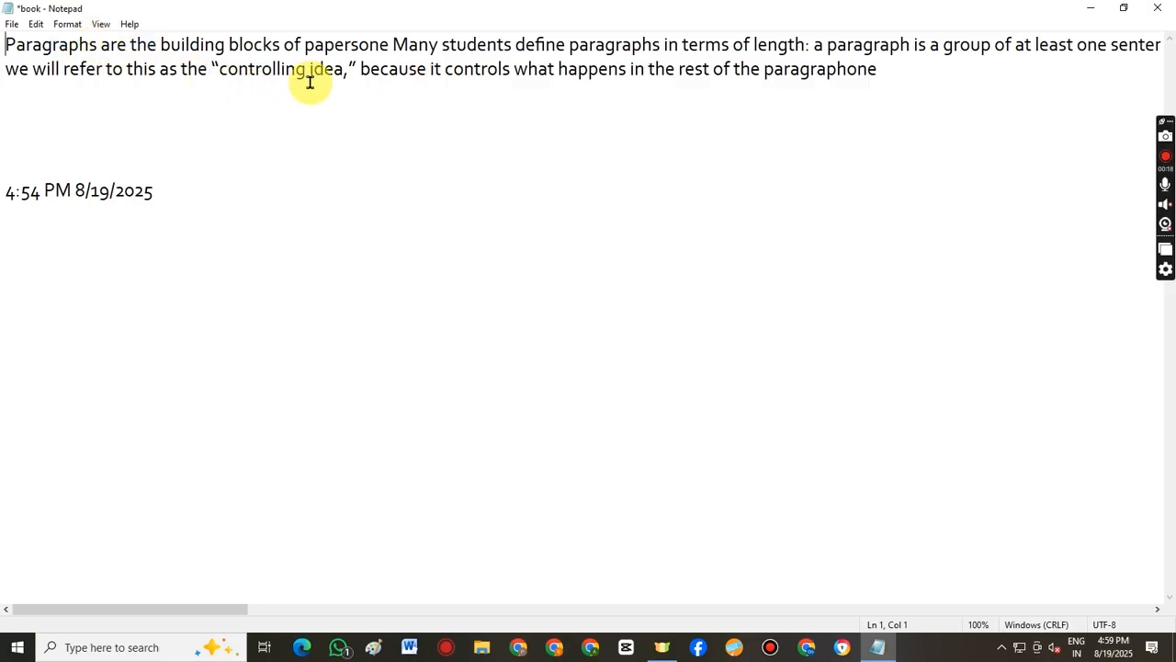
scroll(310, 68, "right", 2)
scroll(310, 68, "right", 4)
scroll(310, 68, "left", 4)
scroll(312, 69, "left", 2)
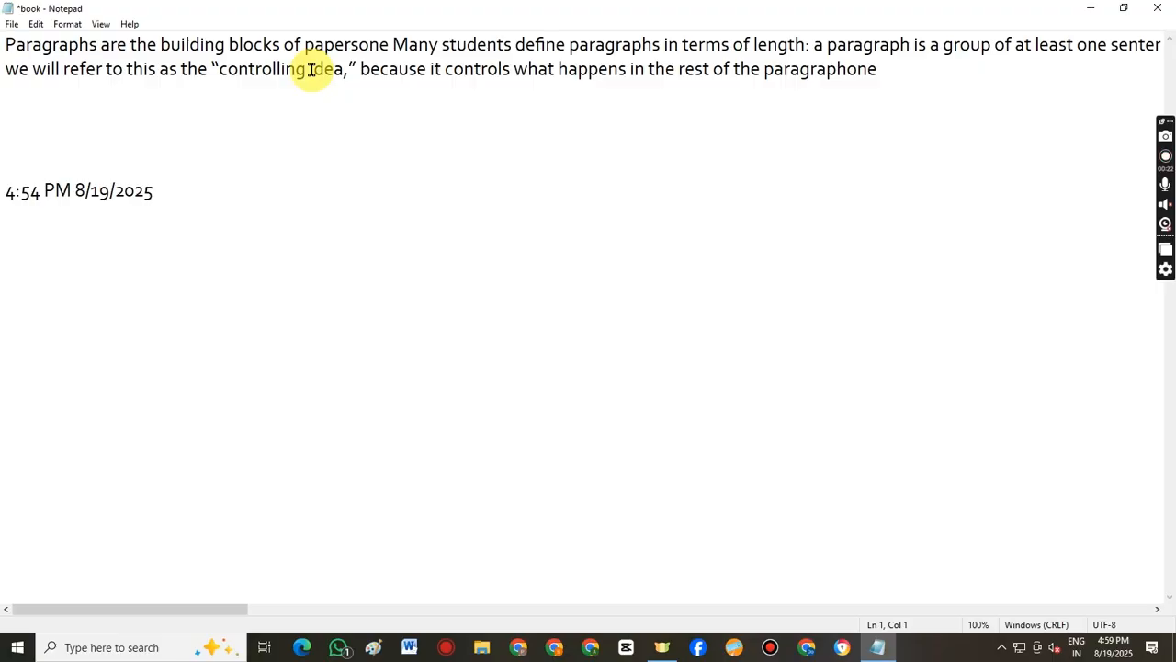
scroll(312, 69, "right", 2)
scroll(310, 71, "left", 2)
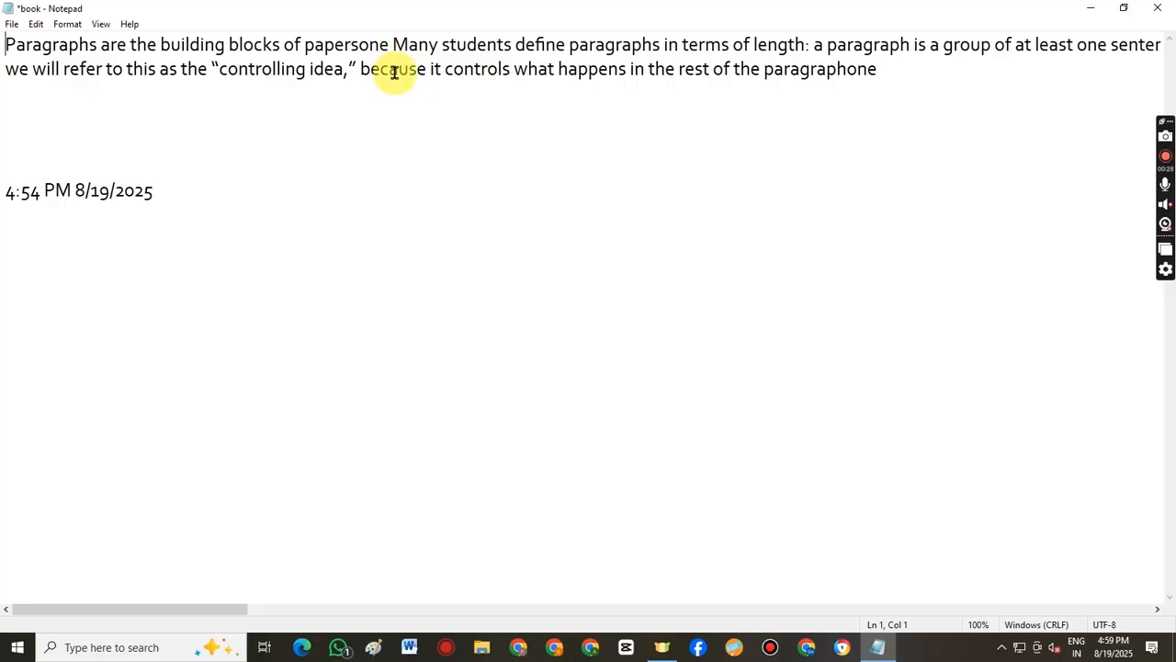
left_click(70, 28)
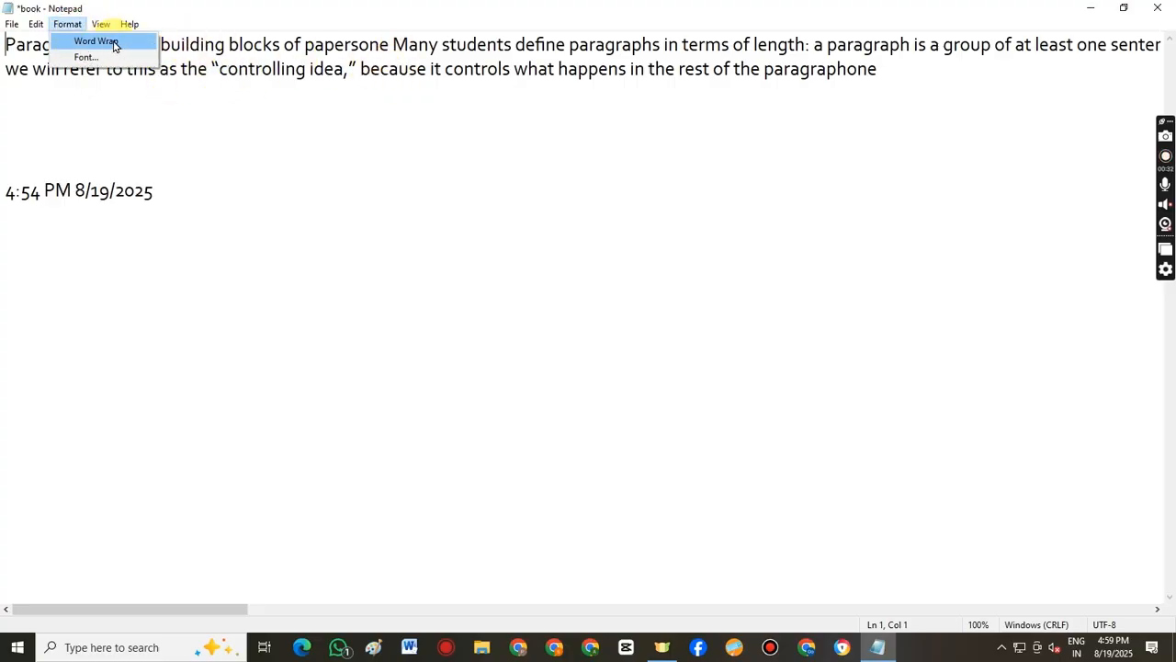
left_click(108, 42)
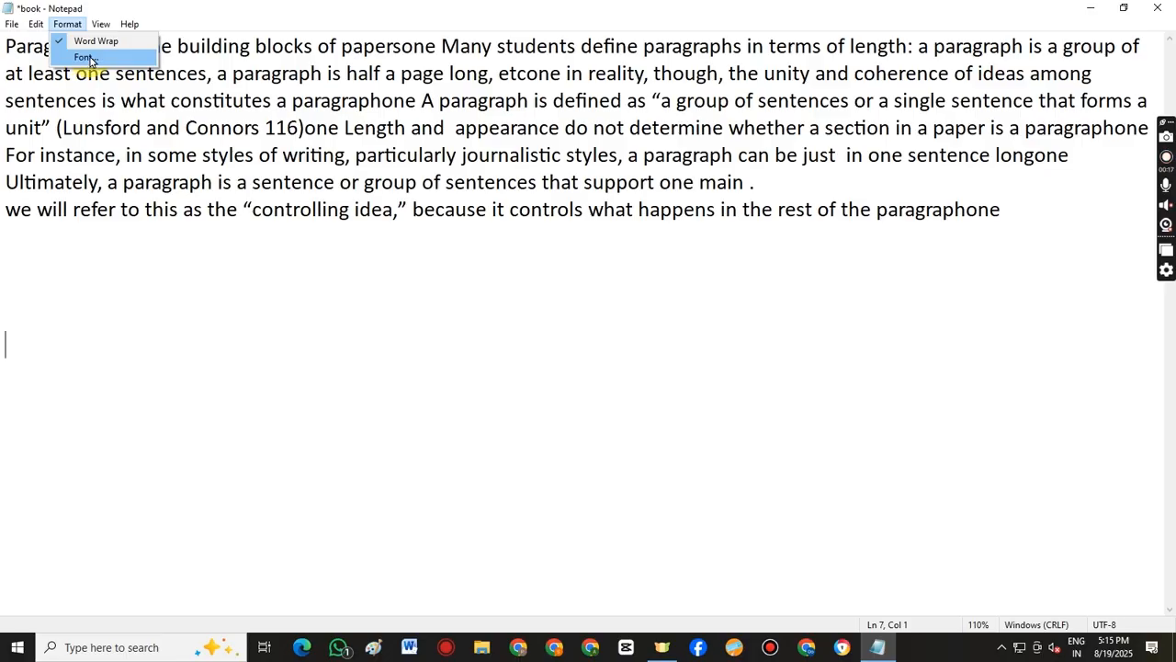
- Change the document font to Californian FB, moving the Font dialog aside to make the choice
left_click(85, 57)
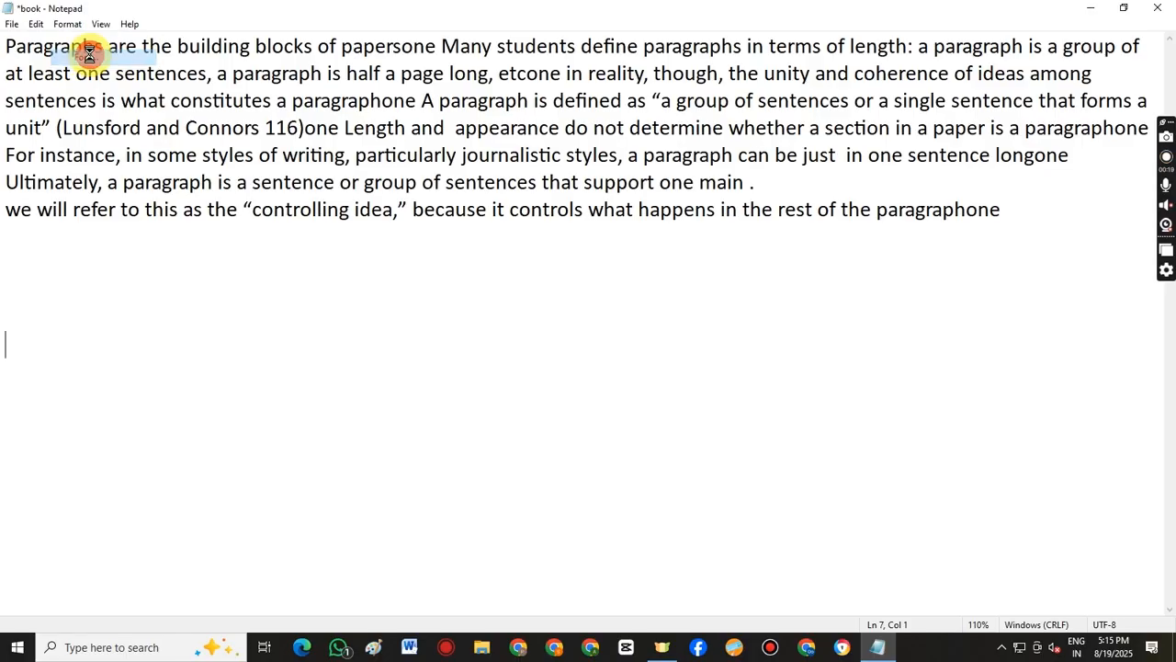
left_click_drag(105, 118, 333, 111)
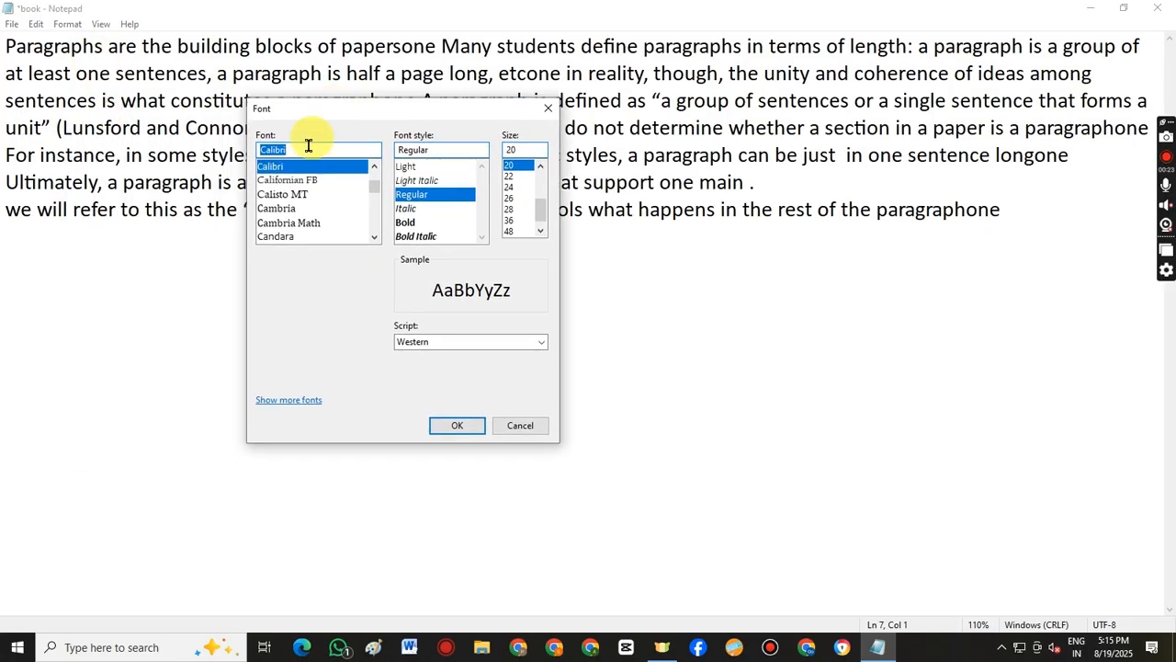
left_click(313, 181)
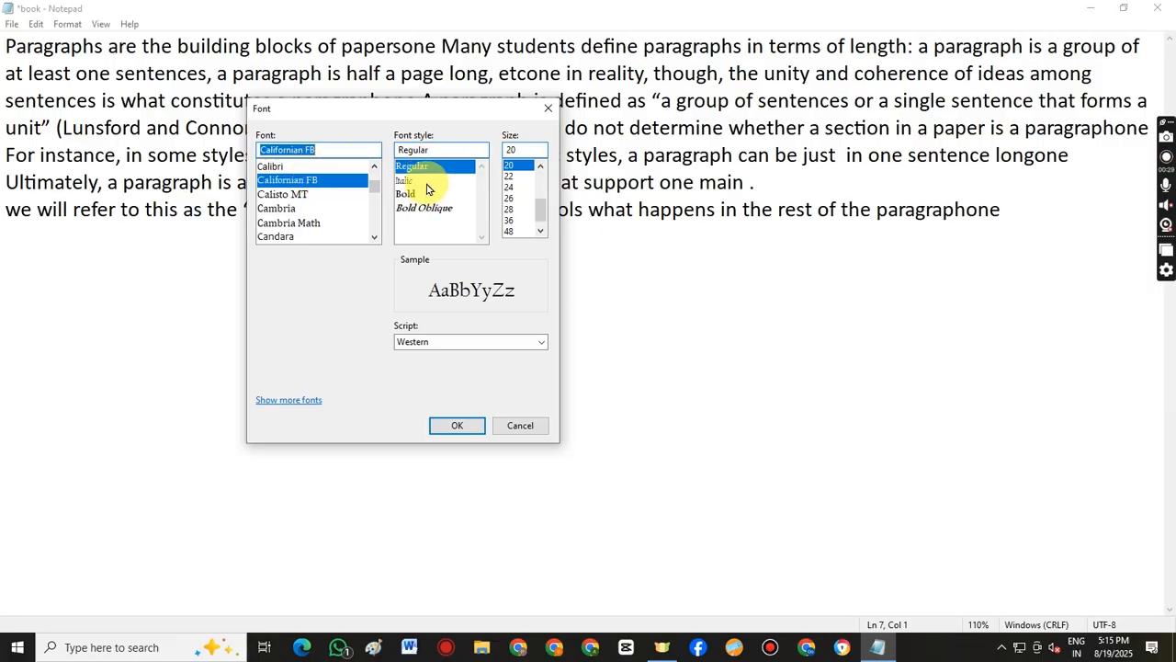
scroll(514, 195, "up", 2)
scroll(515, 197, "down", 2)
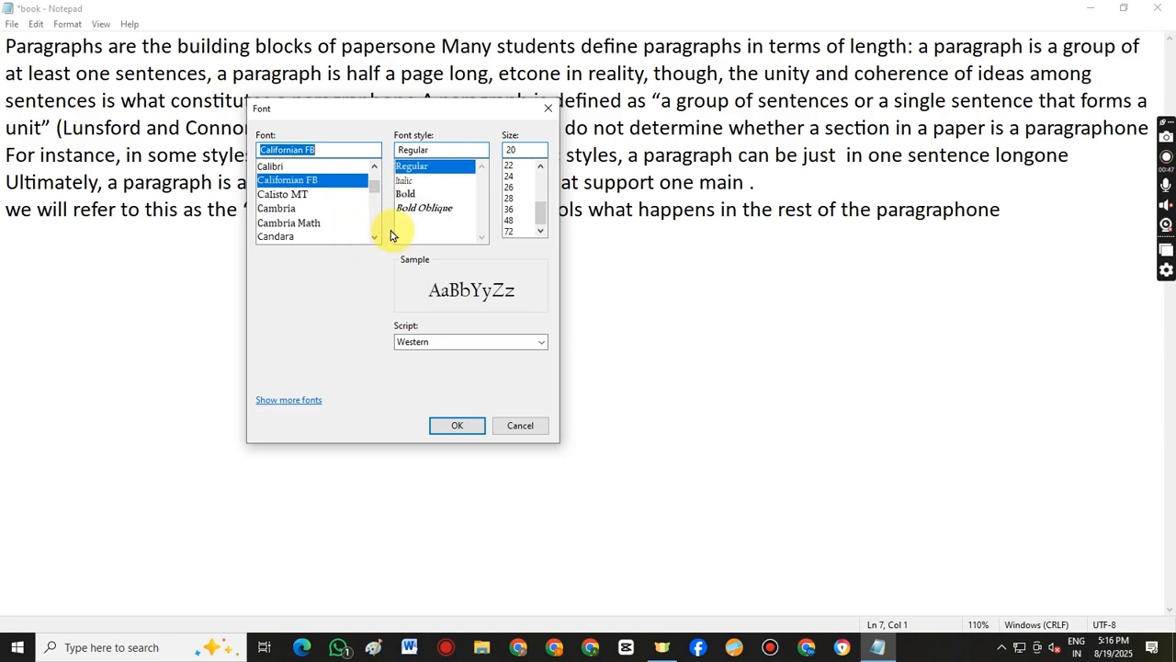
left_click(455, 425)
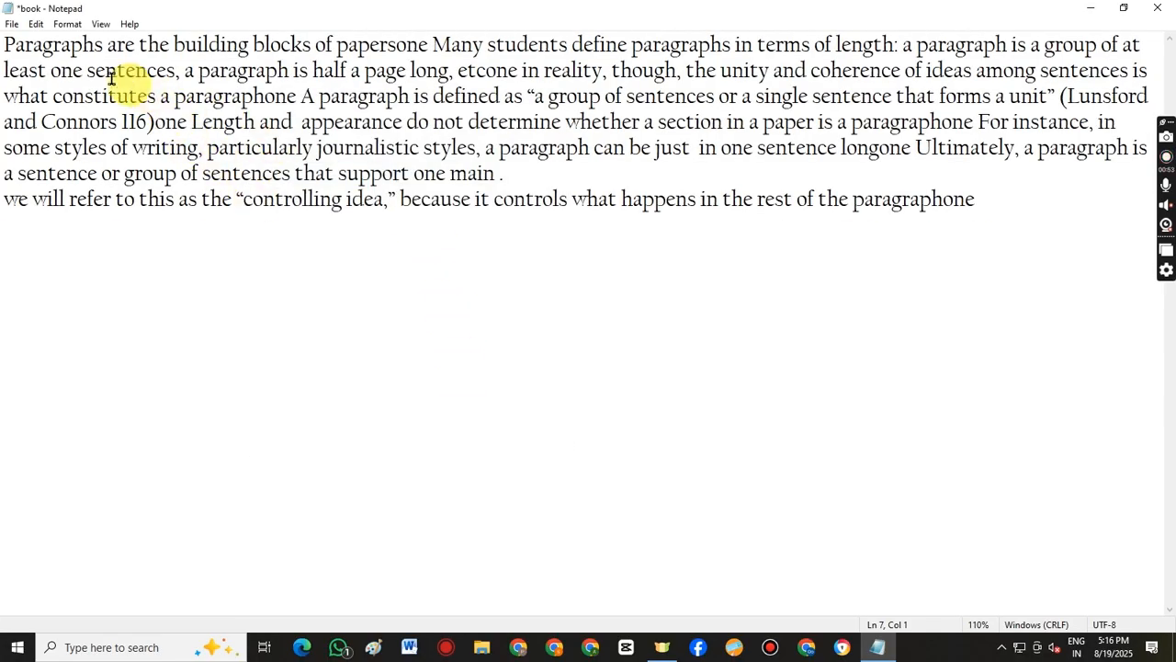
- Zoom in on the document text by one level, to 120%
left_click(73, 25)
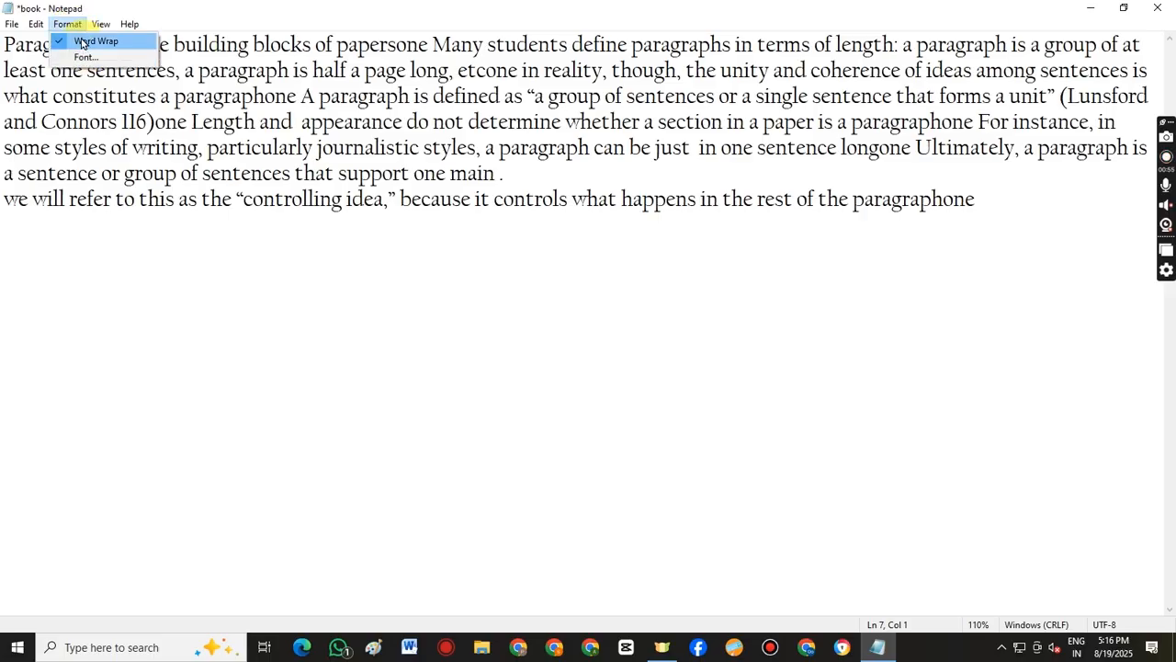
left_click(70, 26)
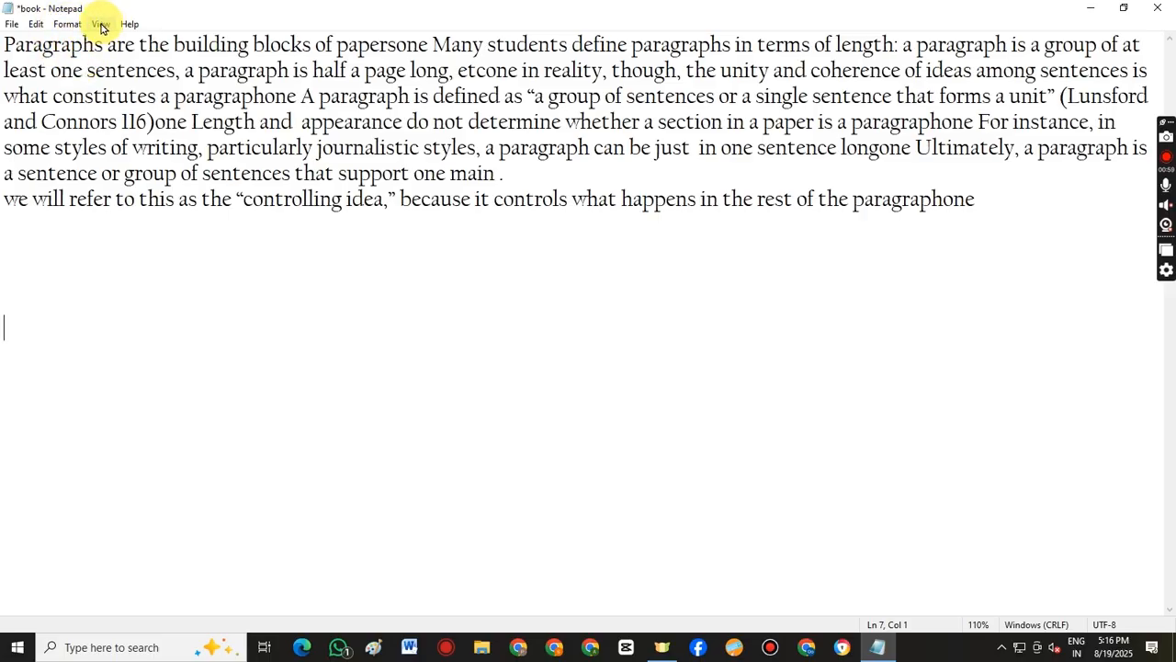
left_click(101, 26)
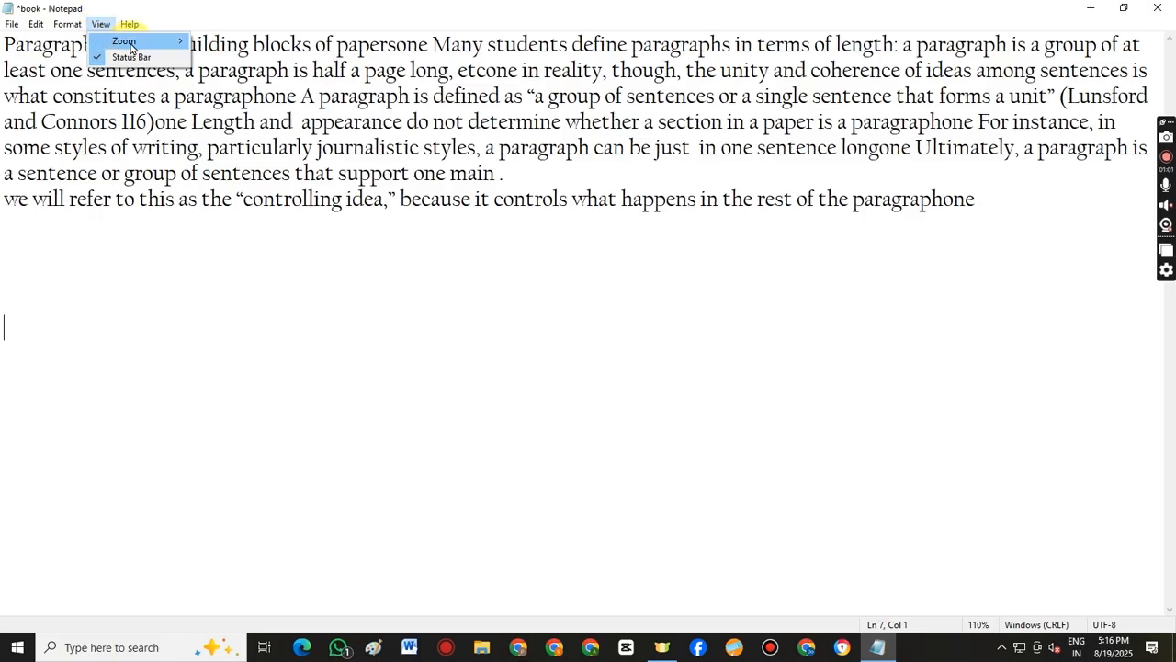
mouse_move(130, 47)
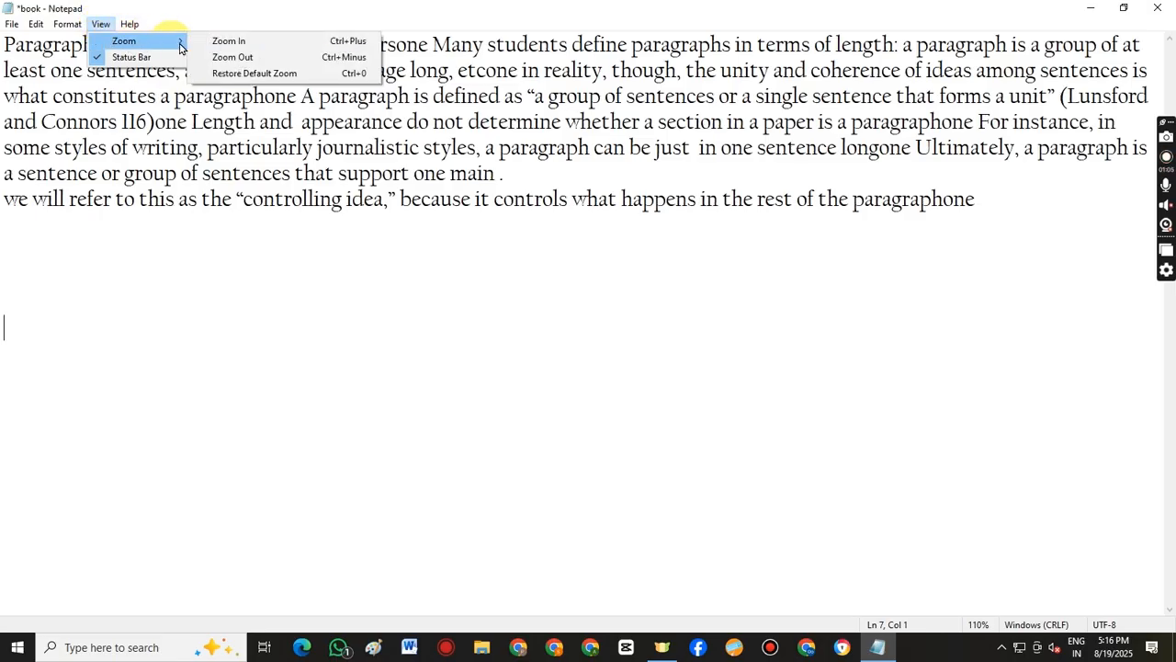
left_click(236, 43)
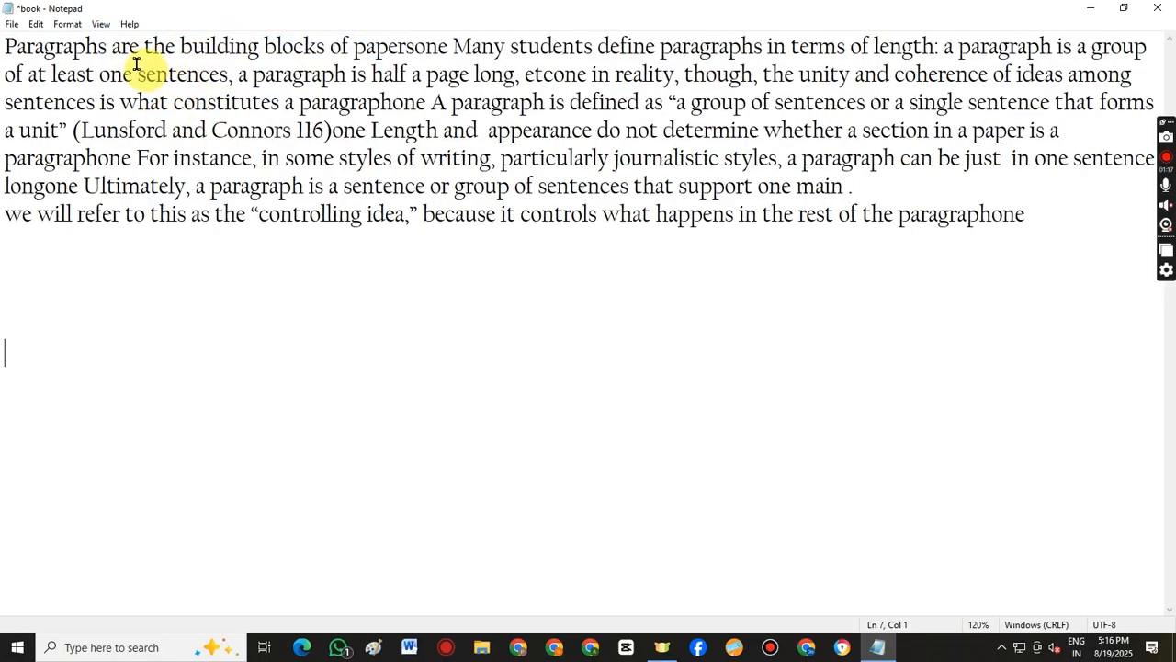
- Zoom the document text in to 130%, and zoom back out to 120%
left_click(100, 23)
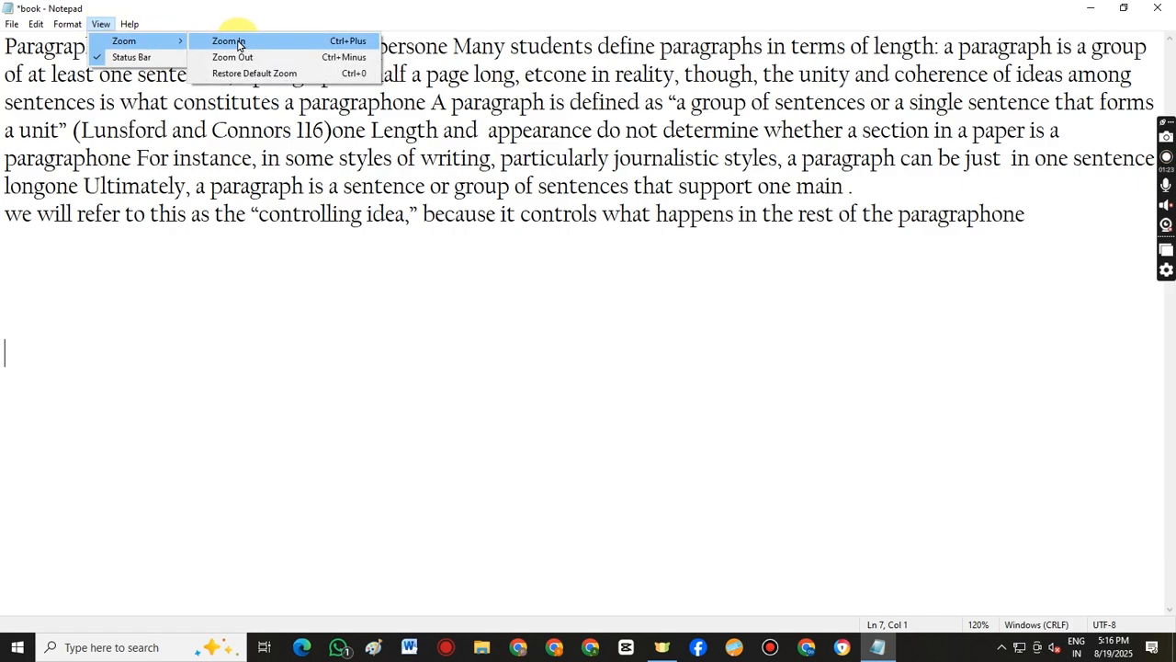
left_click(229, 43)
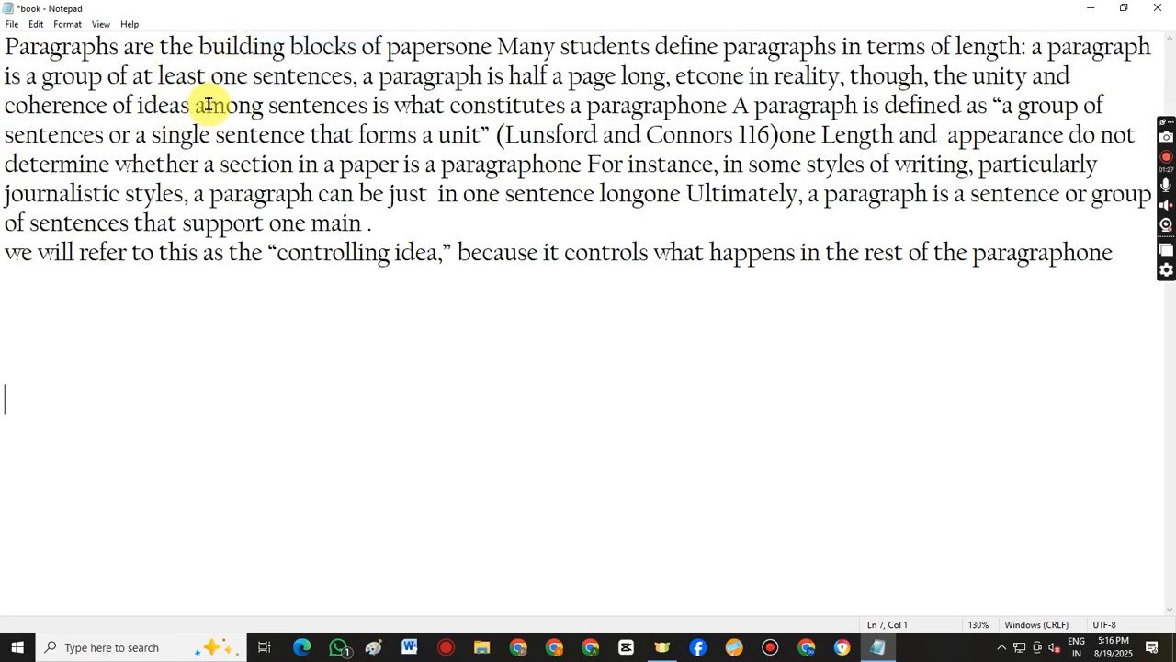
left_click(97, 25)
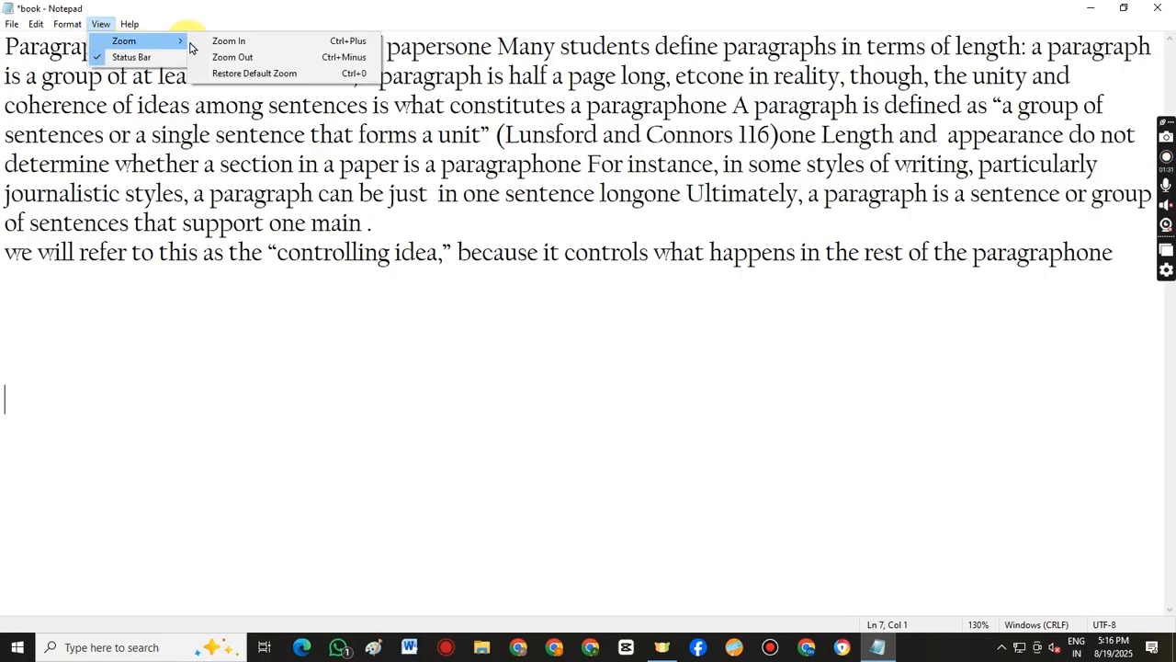
left_click(242, 61)
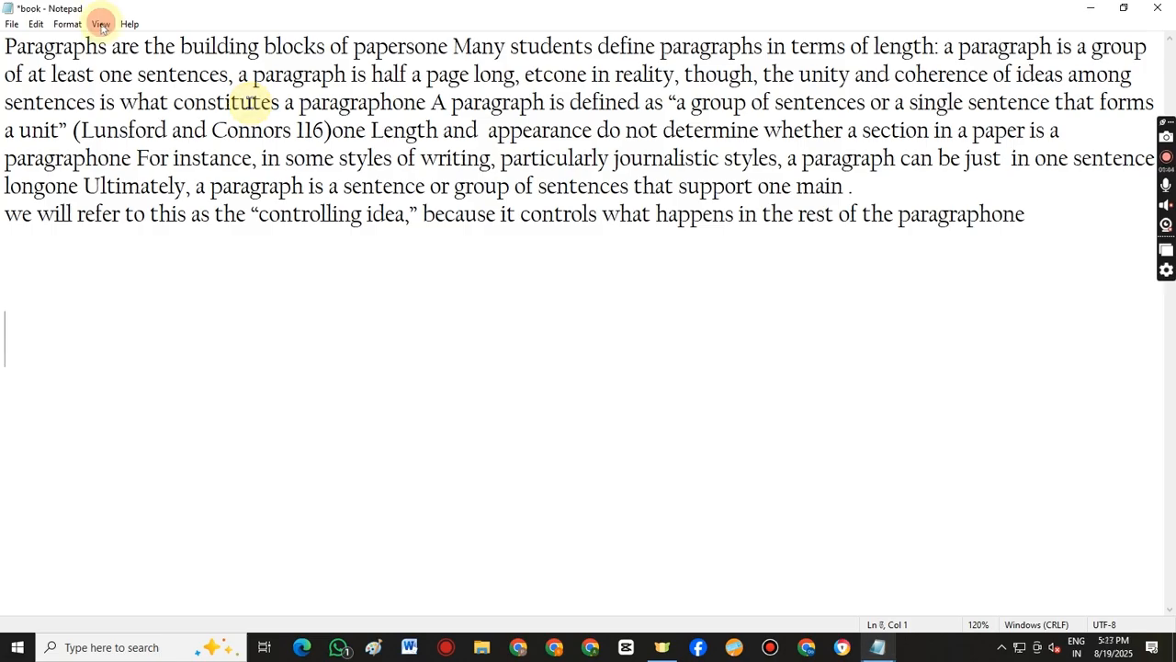
- Hide the status bar below the document, and show it again
left_click(101, 24)
mouse_move(147, 40)
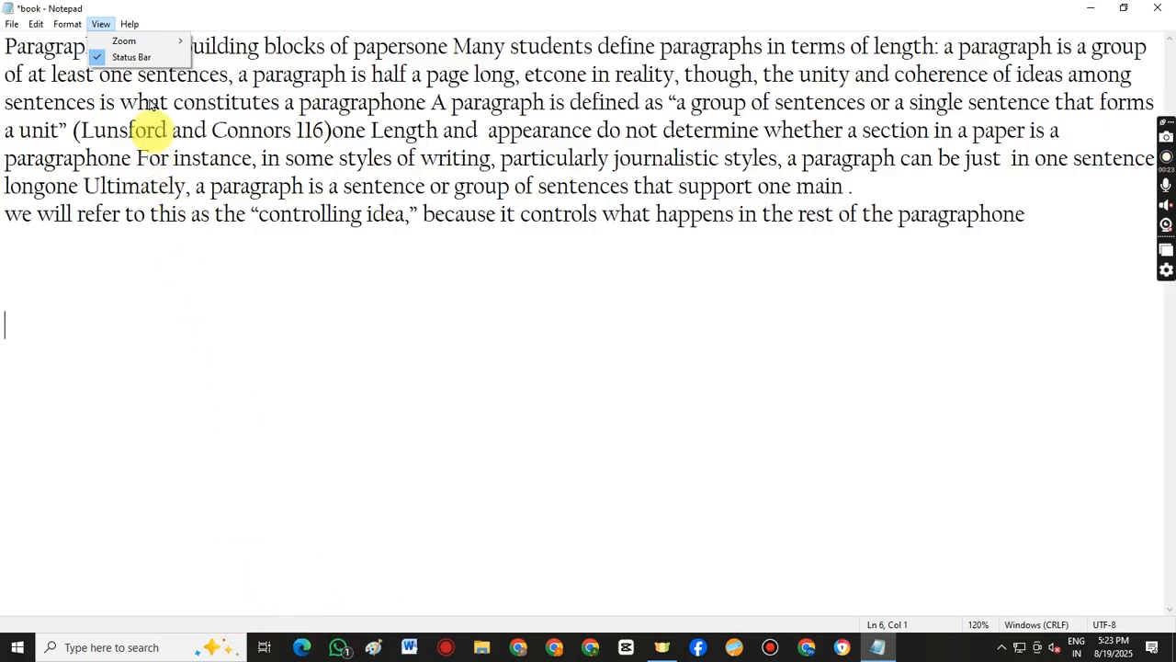
left_click(129, 57)
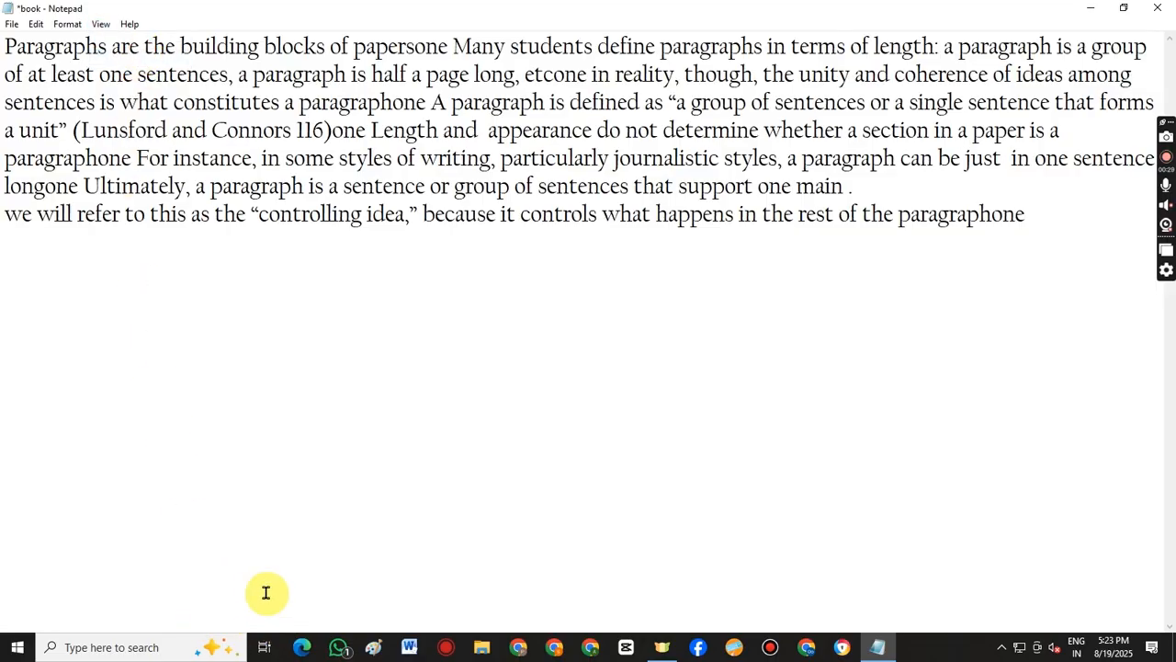
left_click(100, 25)
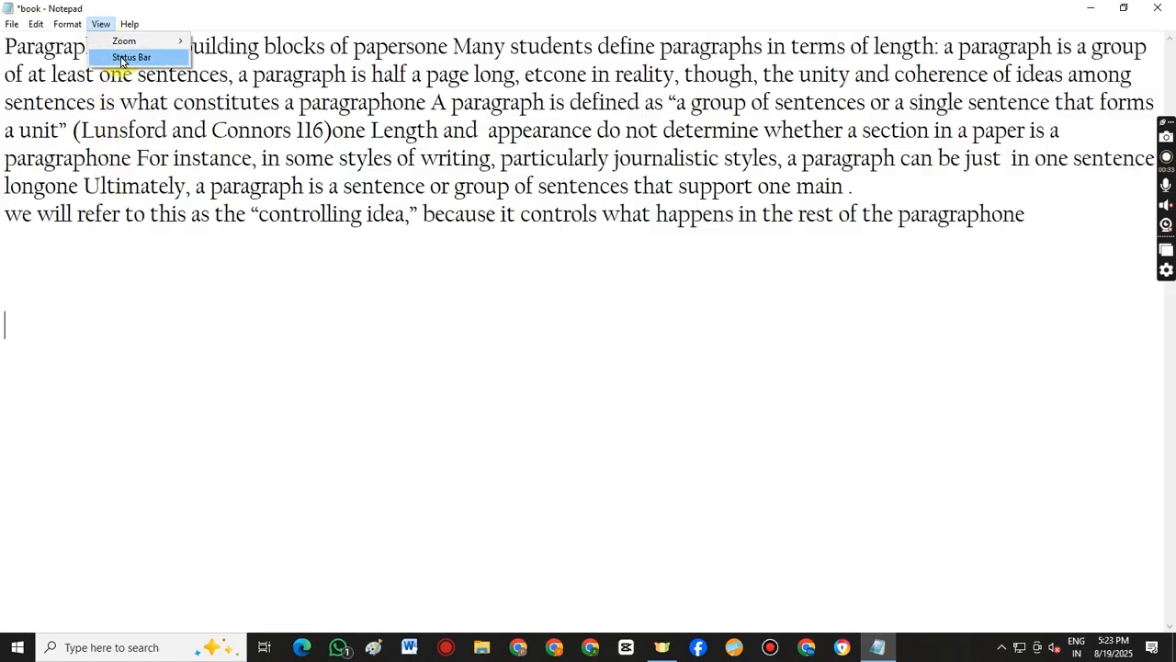
left_click(116, 59)
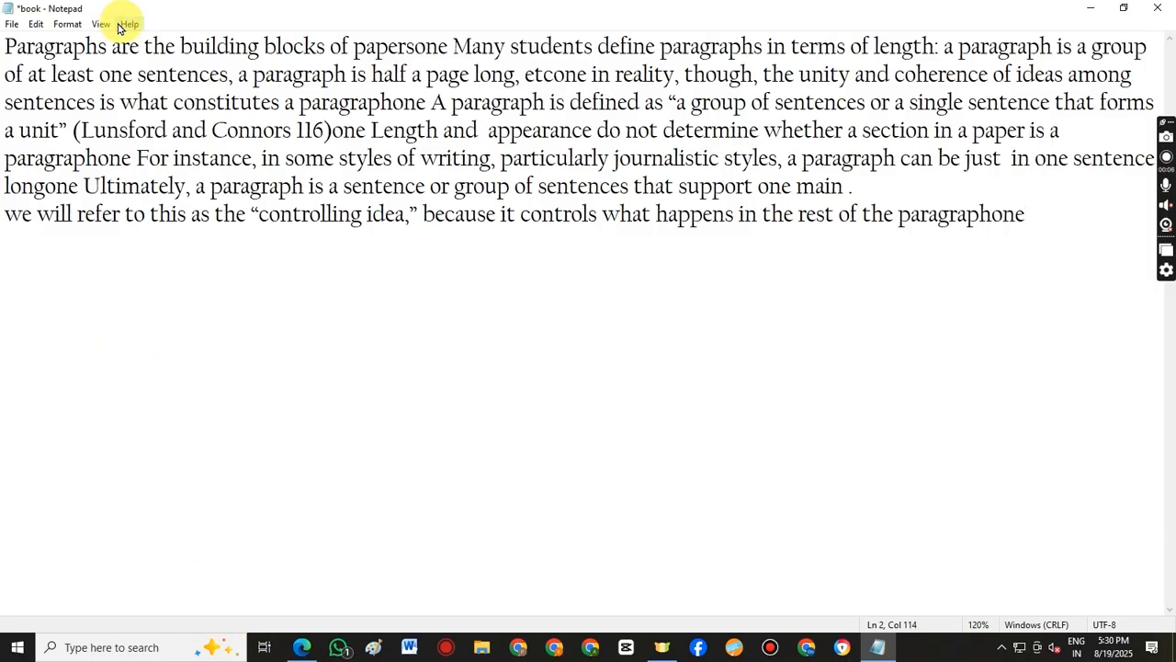
- Open Notepad's online help in the browser, skim the help results page, and return to the book document in Notepad
left_click(128, 25)
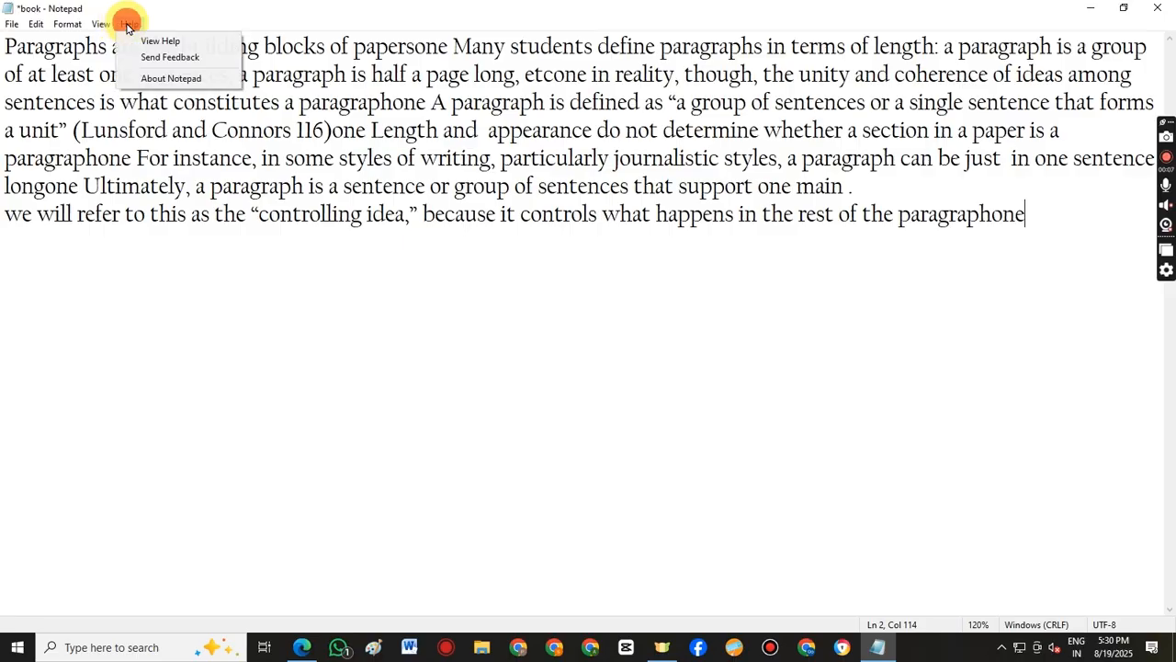
left_click(172, 43)
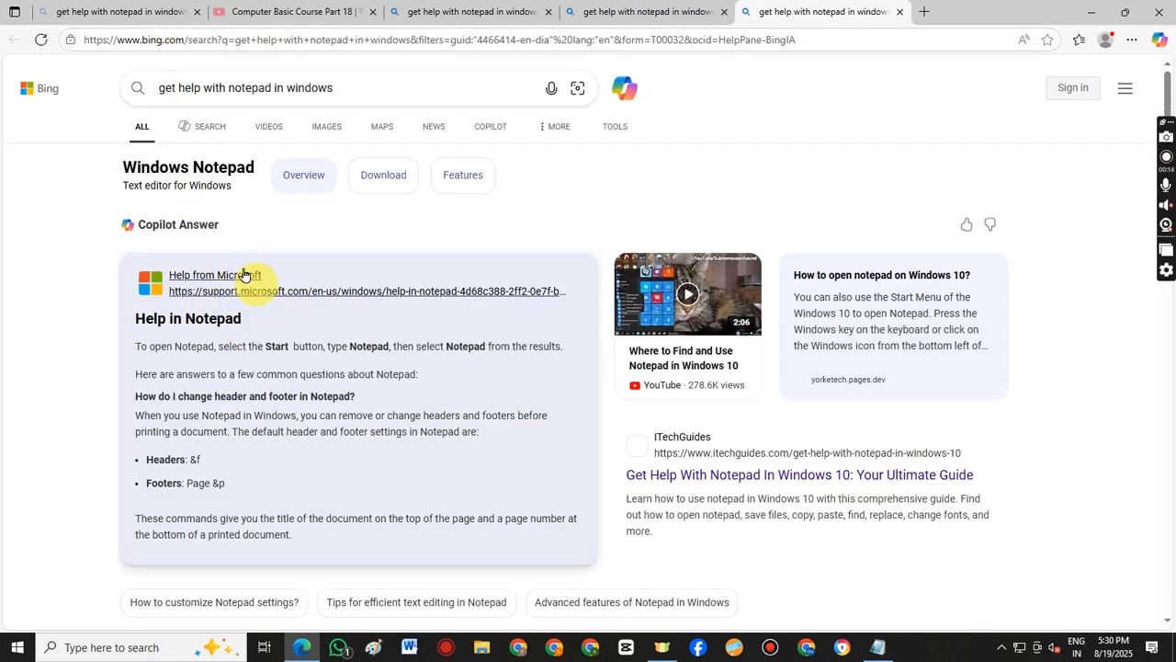
scroll(261, 303, "down", 4)
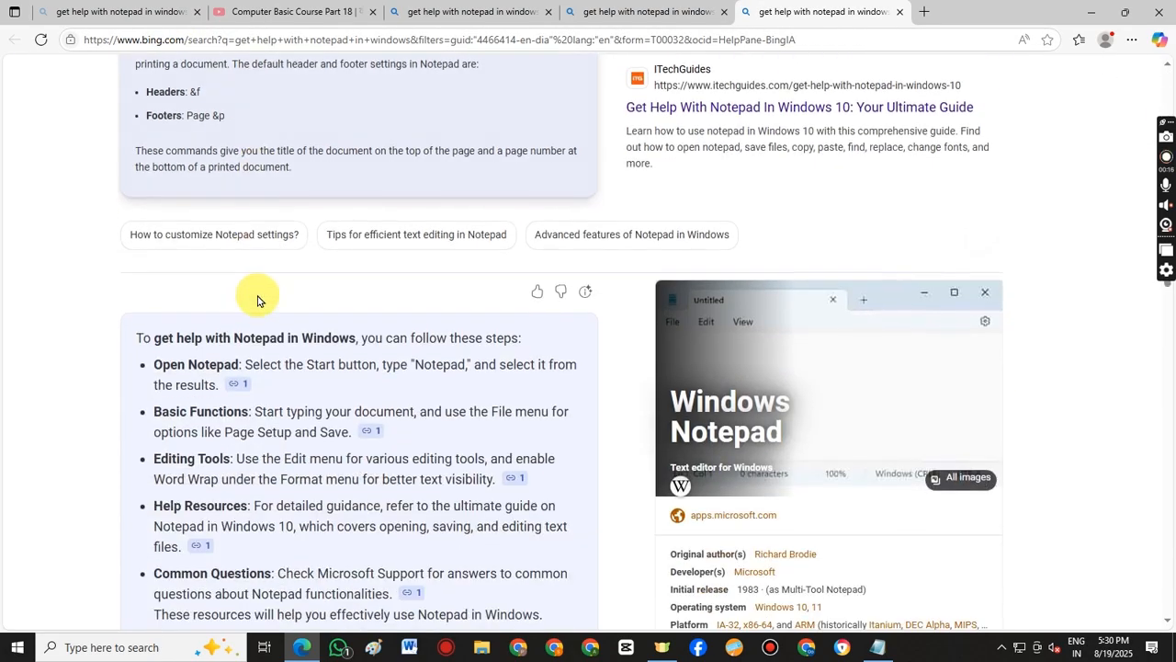
scroll(258, 299, "up", 3)
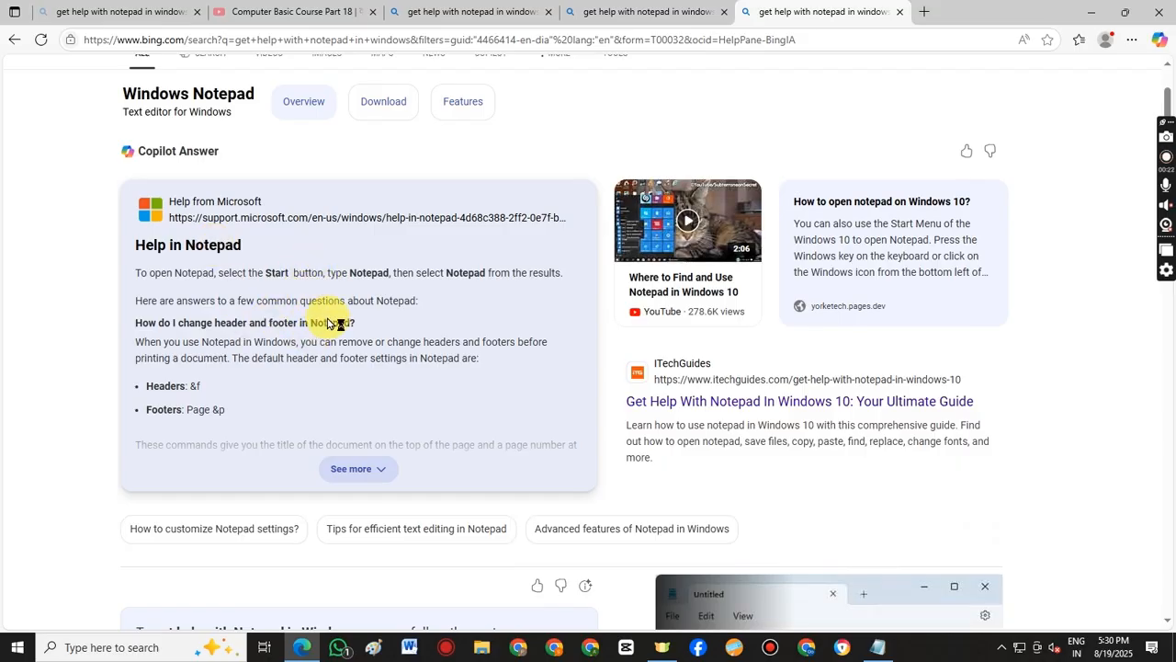
left_click(879, 651)
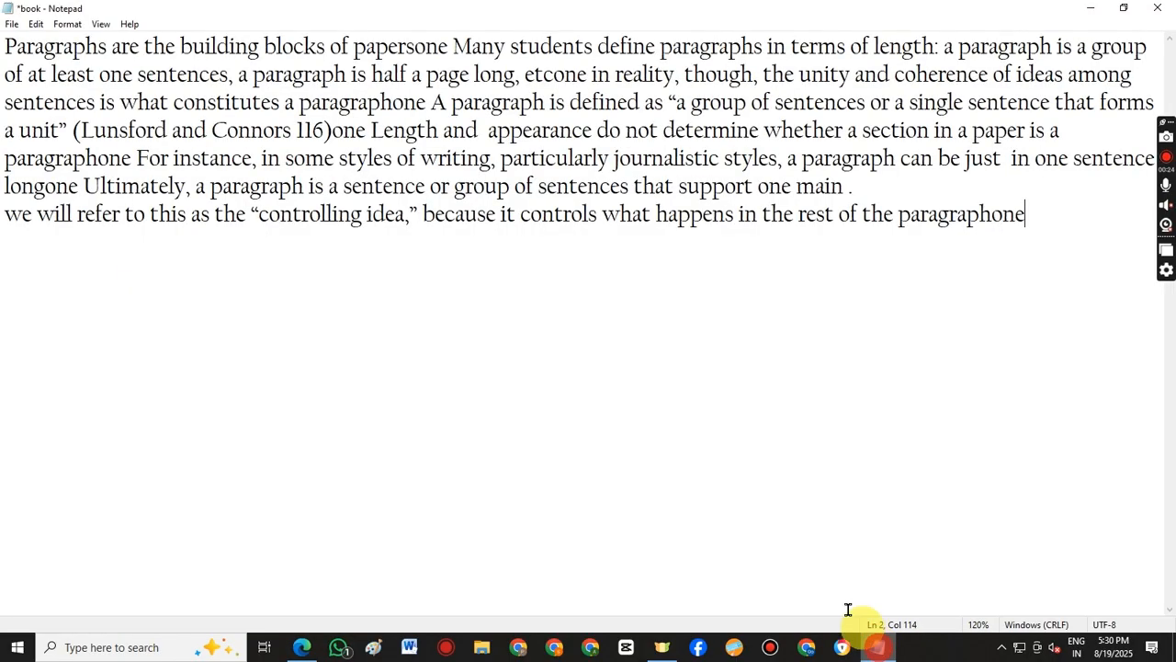
- Open the Feedback Hub through Notepad's Send Feedback command, and close its window
left_click(130, 25)
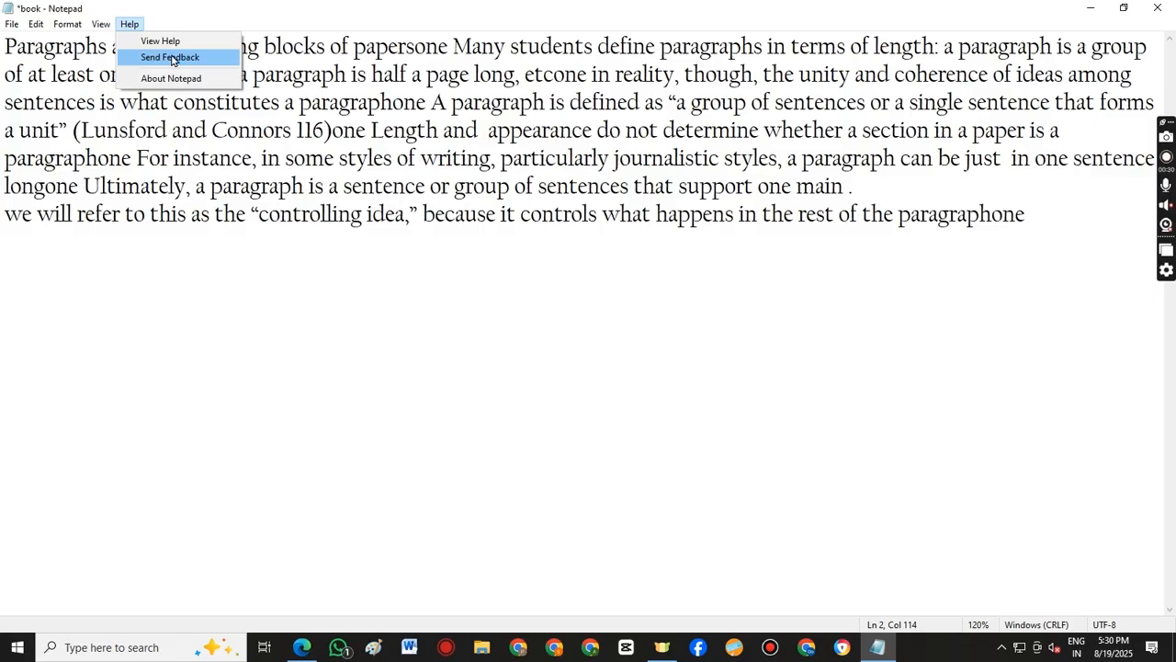
left_click(166, 53)
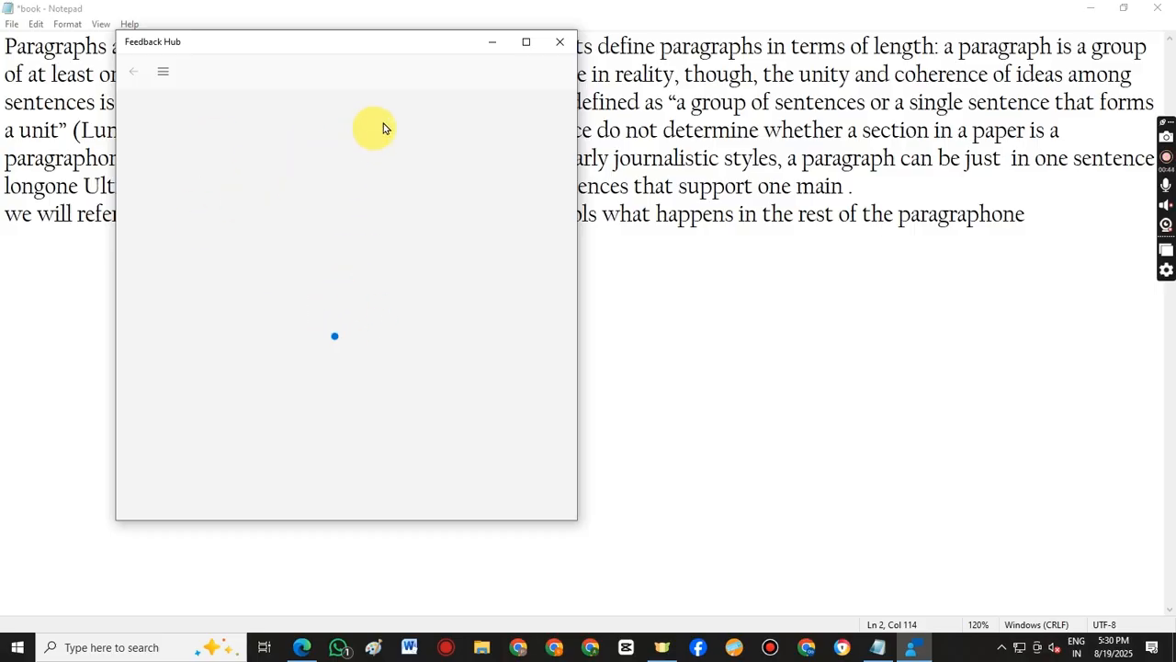
left_click(556, 42)
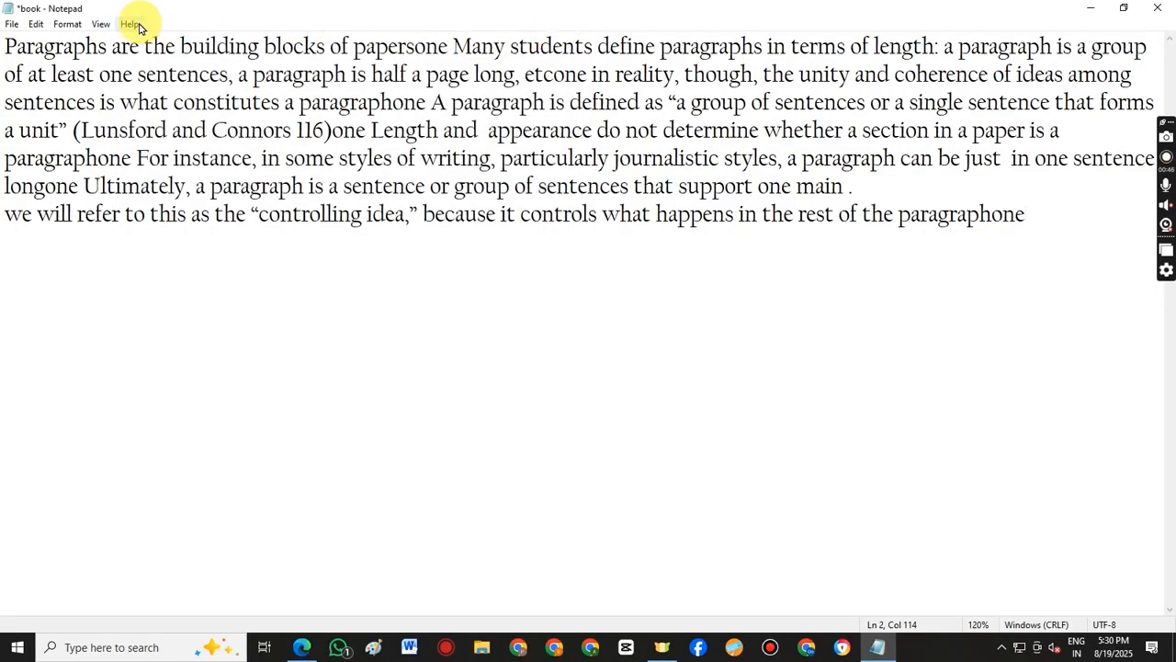
- Open the About Notepad information to examine the Windows version and licence details
left_click(133, 24)
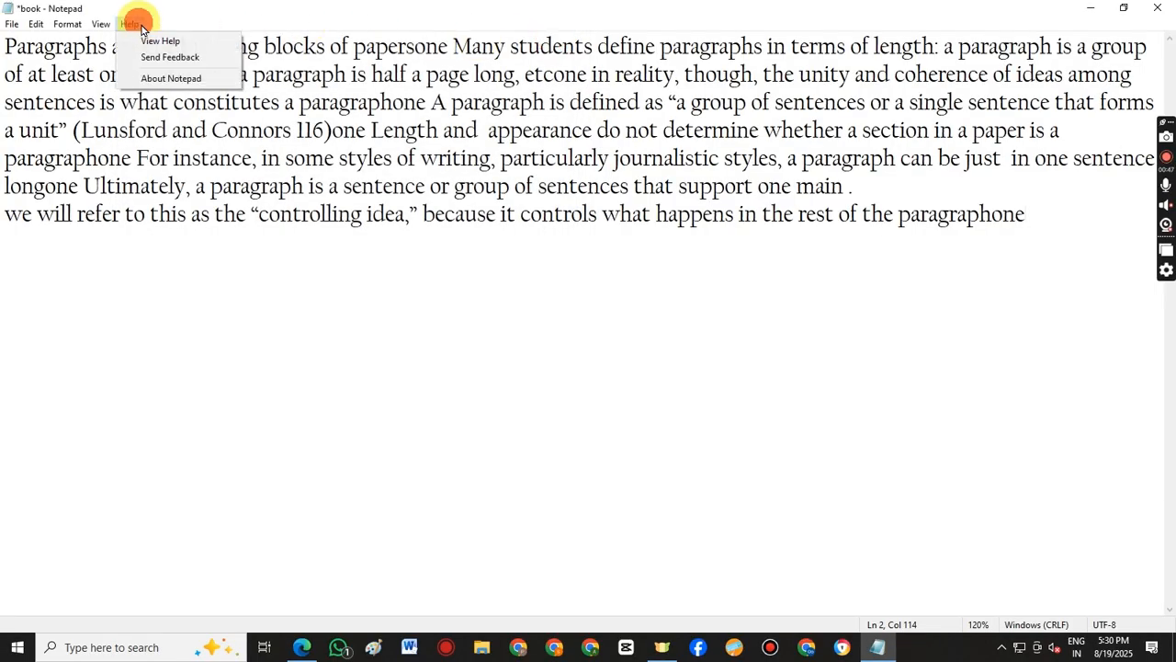
left_click(174, 79)
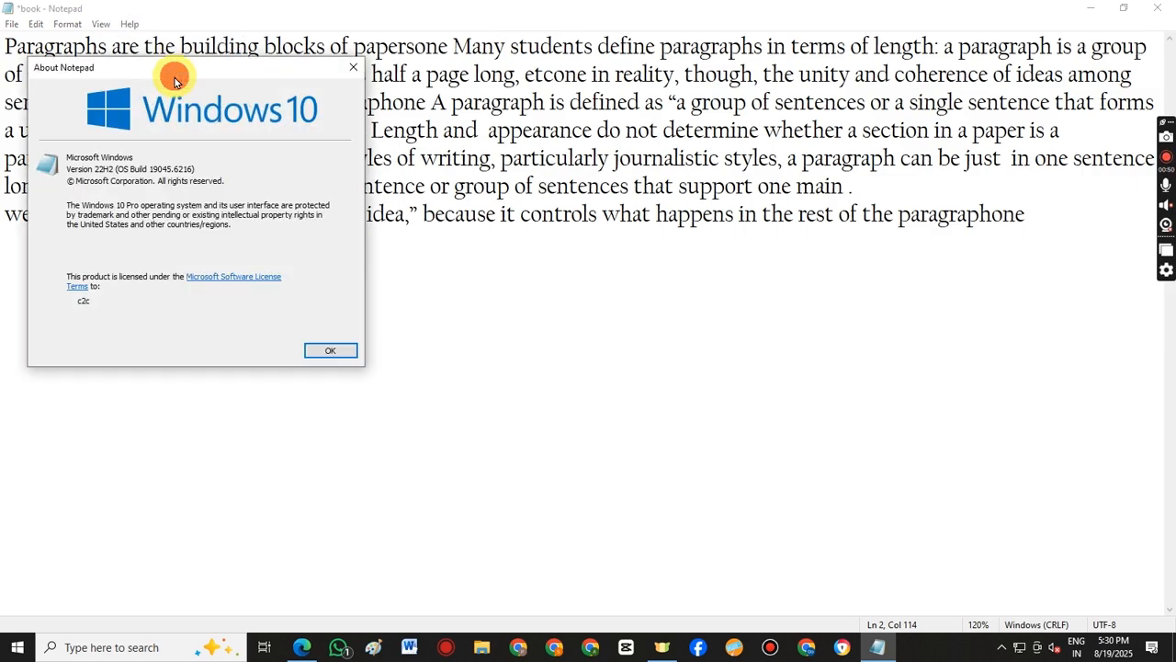